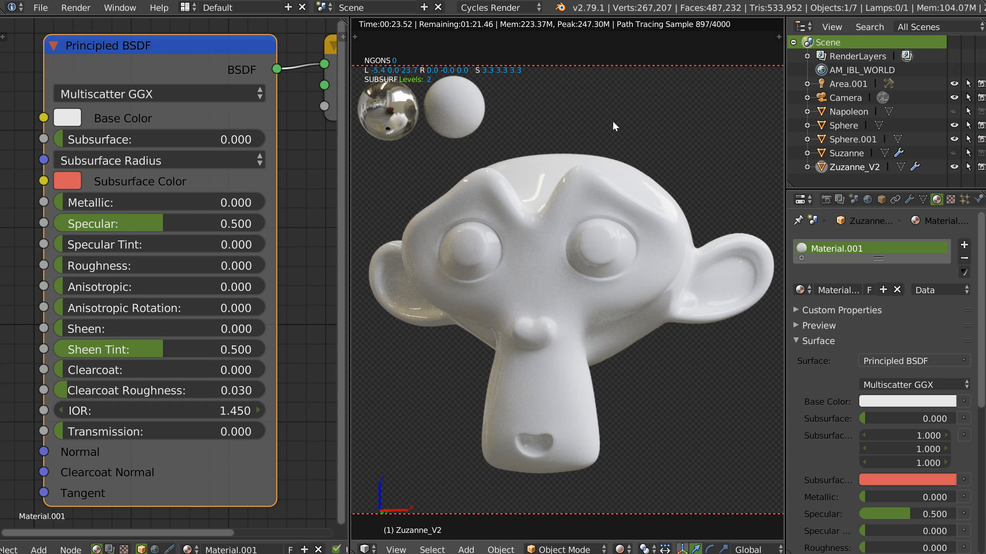
Switch the Principled BSDF's distribution from Multiscatter GGX to GGX.
click(107, 94)
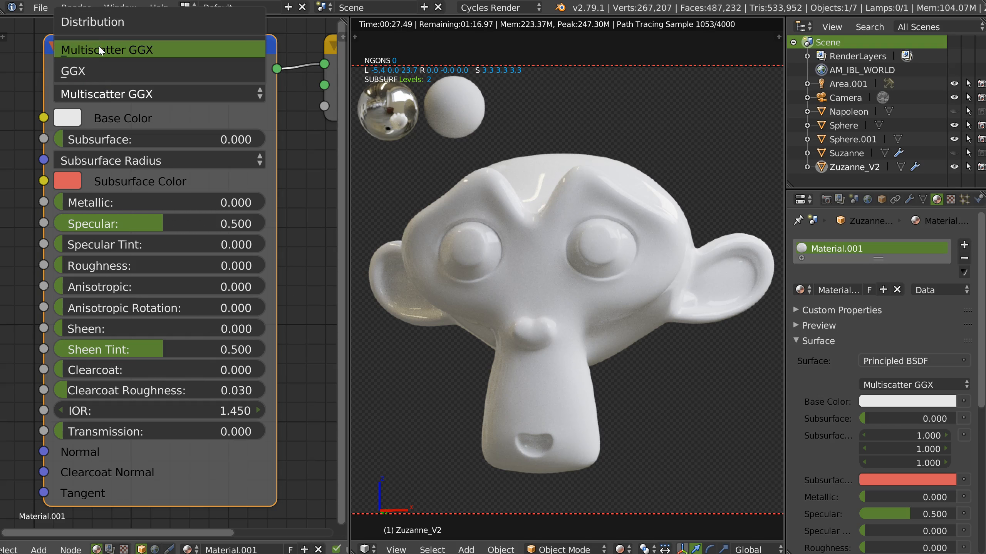
click(135, 41)
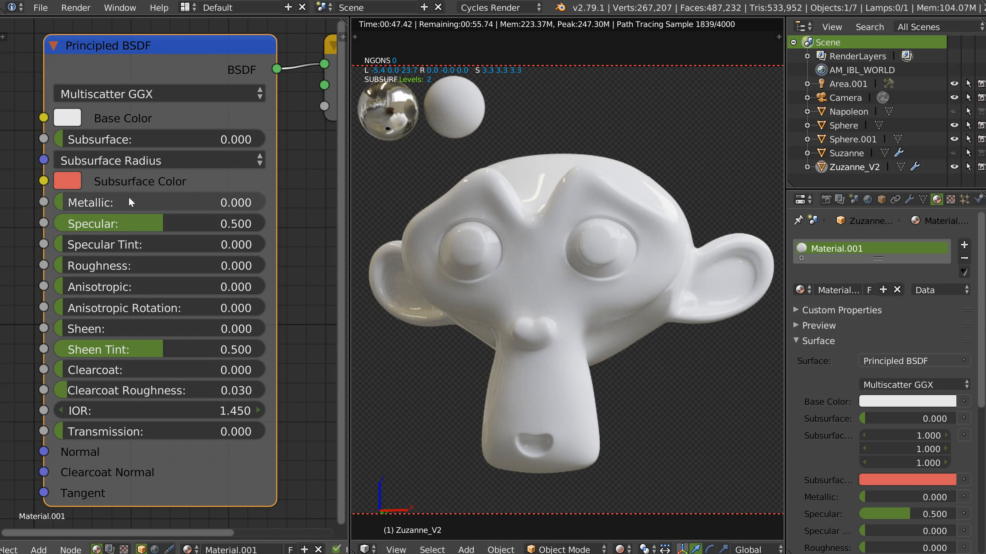
click(121, 92)
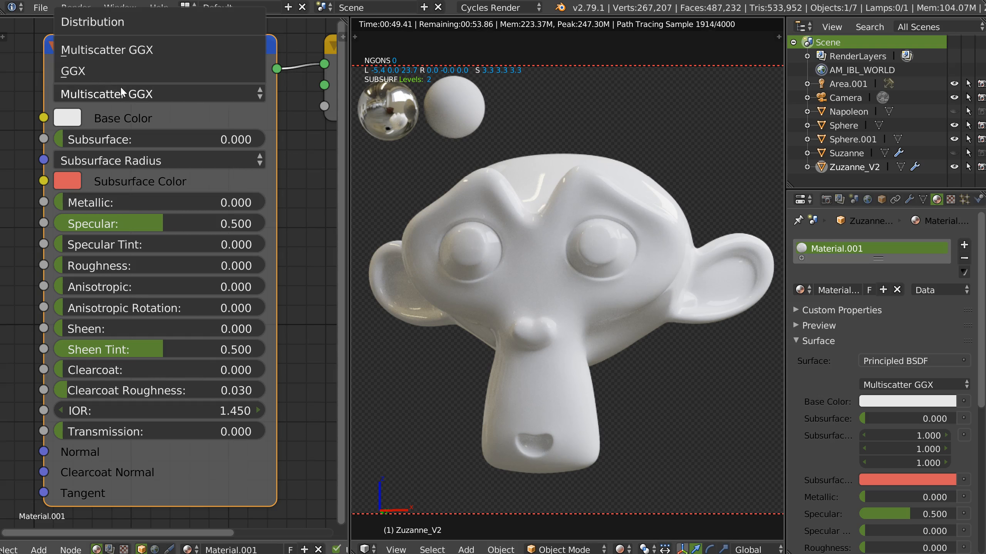
click(90, 71)
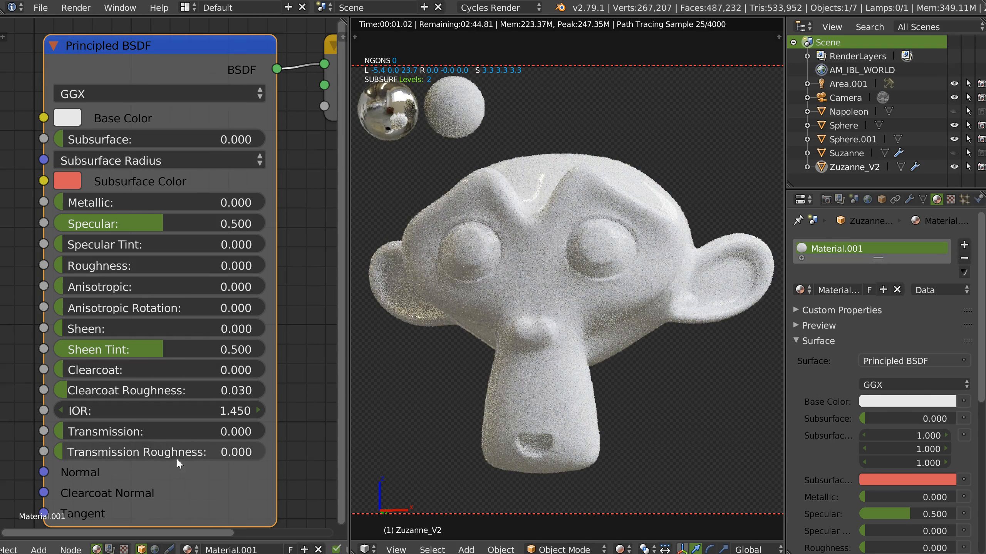
Turn the monkey head into rough glass with Transmission at 1.000 and Transmission Roughness at about 0.212.
drag(83, 435, 137, 437)
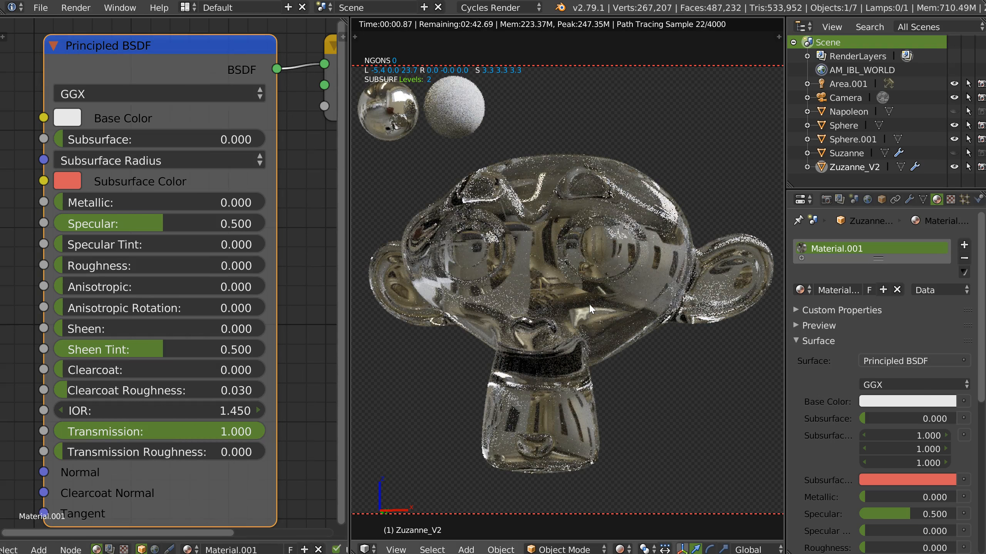
drag(65, 452, 126, 453)
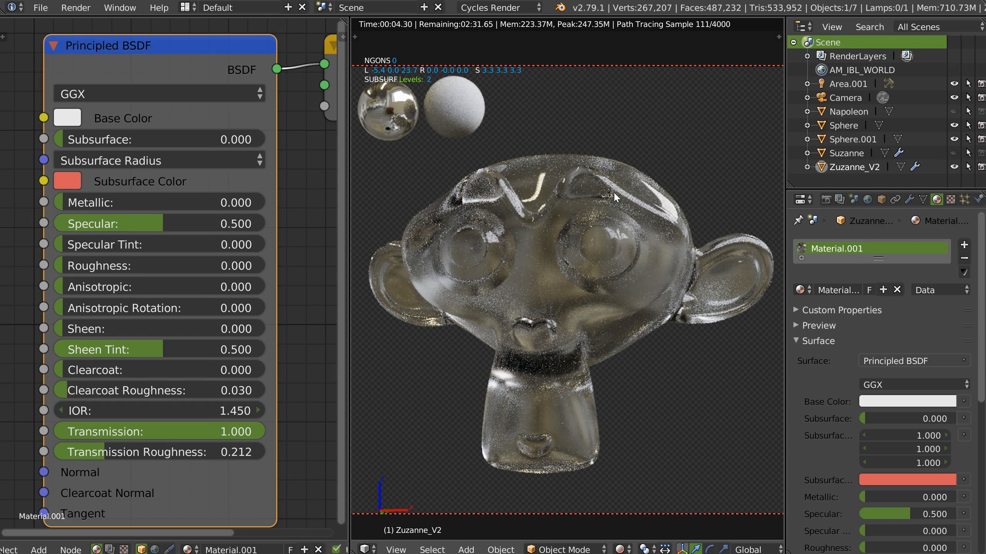
Reset Transmission and Transmission Roughness to 0.000 and set the distribution back to Multiscatter GGX.
drag(211, 432, 69, 452)
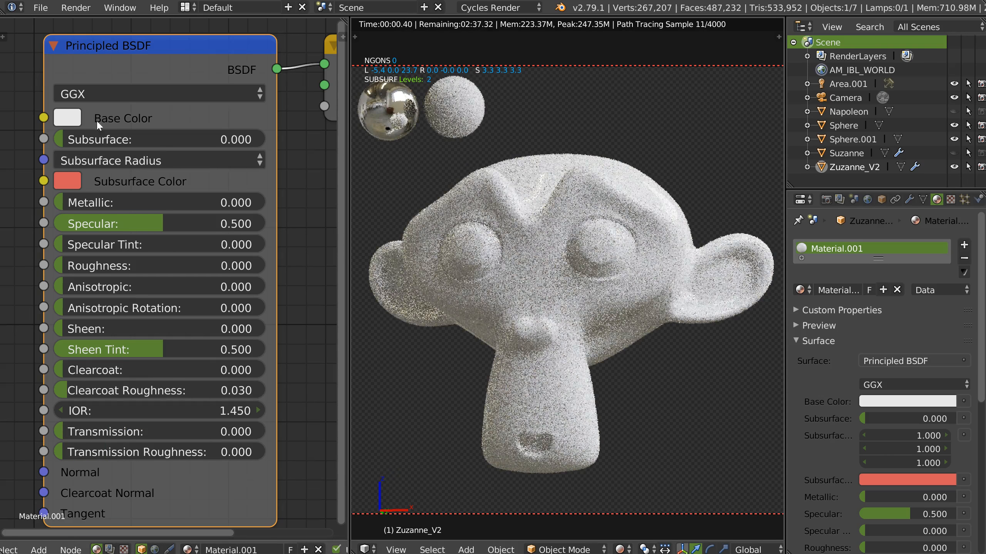
click(112, 93)
click(107, 48)
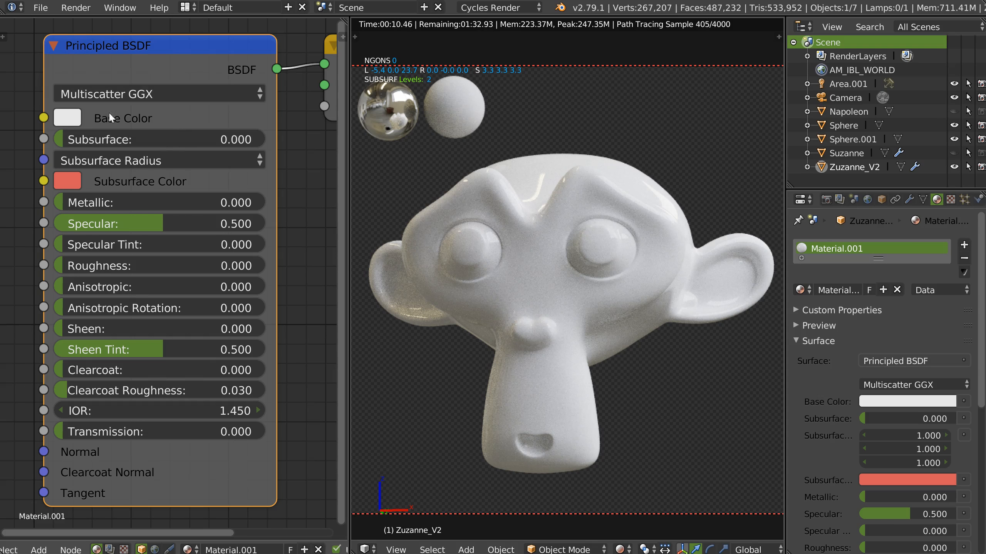
Try a light green Base Color on the monkey head and change it to a bright red.
click(67, 118)
drag(130, 214, 95, 206)
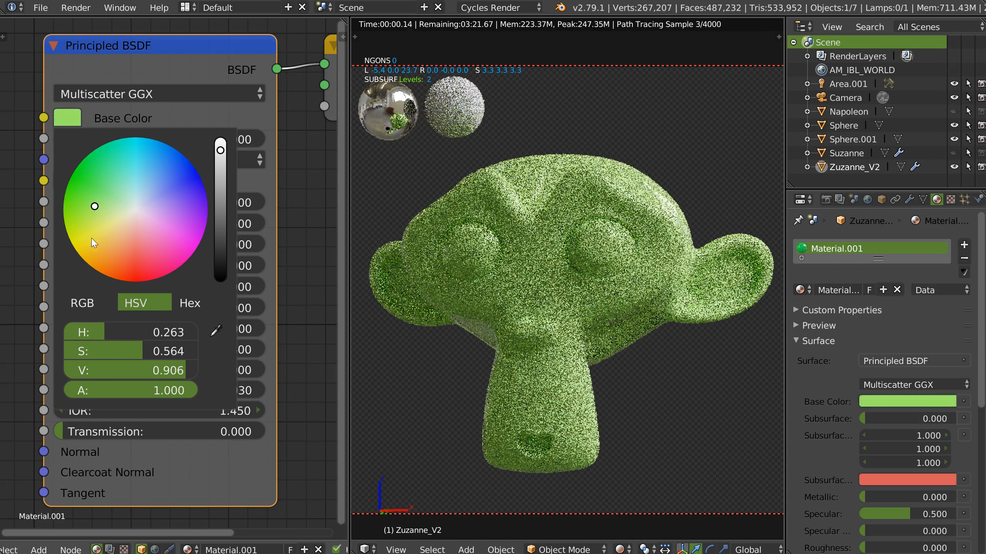
drag(93, 242, 148, 273)
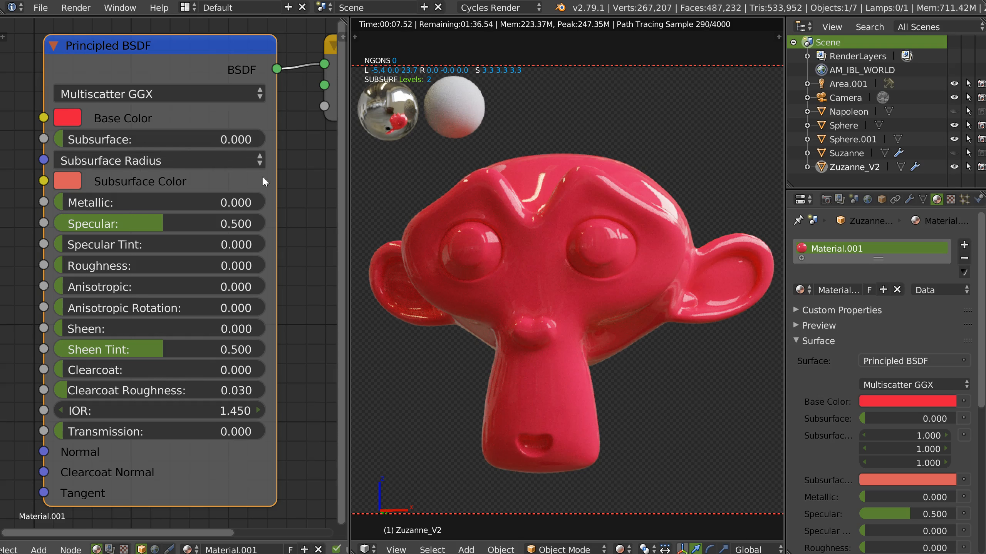
Try the red material fully metallic, then set Metallic to about 0.546, Roughness to about 0.334 and Clearcoat to 1.000.
drag(78, 203, 369, 208)
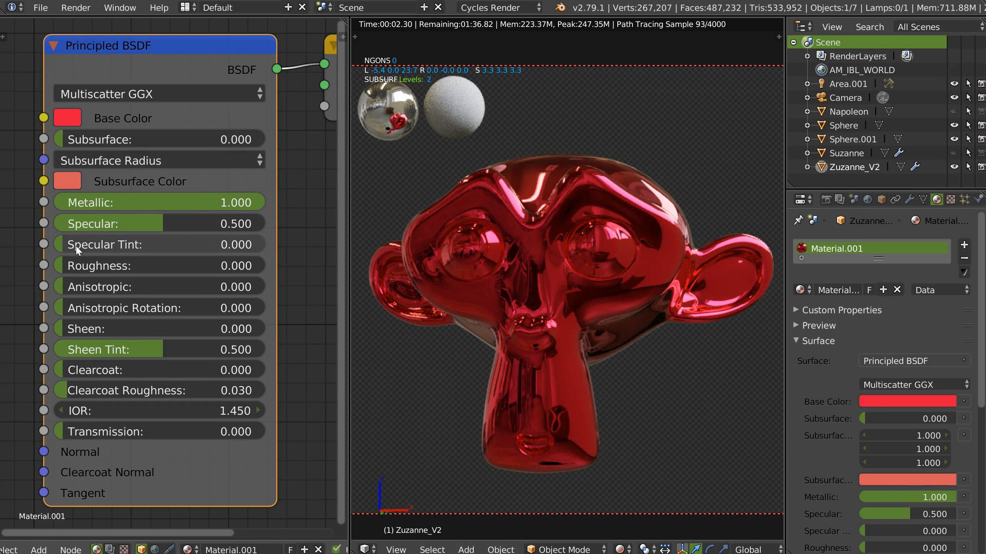
drag(66, 265, 142, 265)
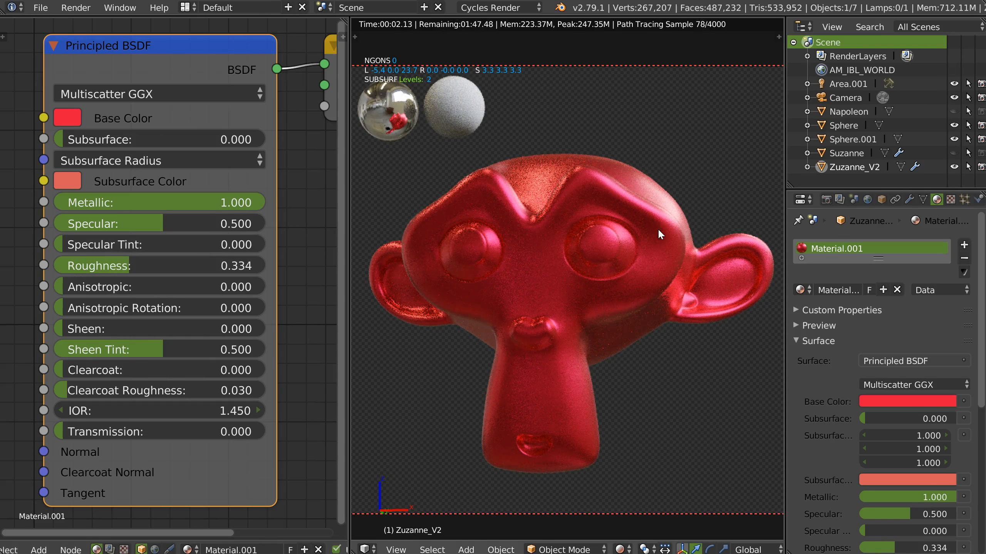
drag(259, 200, 121, 203)
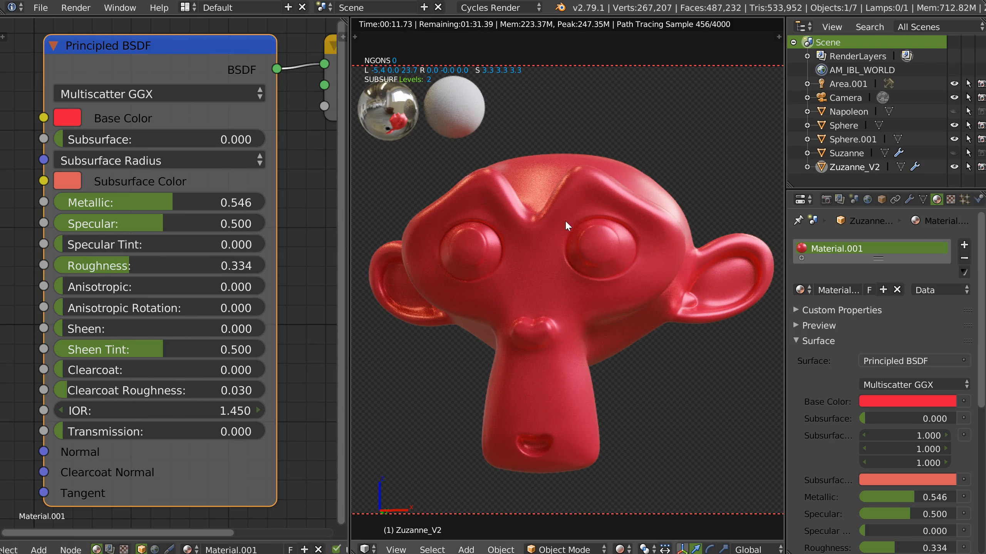
drag(74, 369, 317, 367)
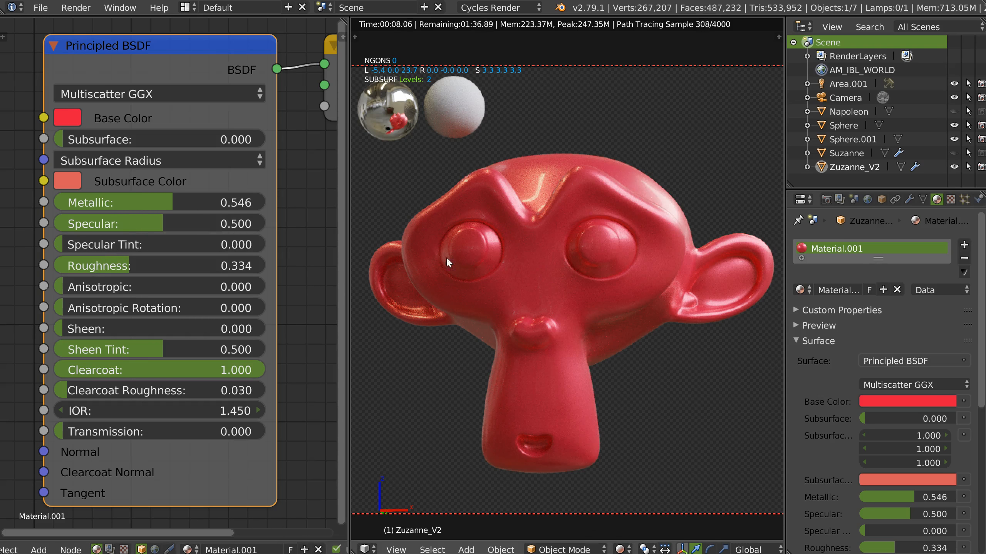
Change the material's Base Color to a dark, saturated orange.
click(68, 122)
mouse_move(152, 215)
mouse_down()
mouse_move(163, 171)
mouse_move(178, 185)
mouse_move(160, 205)
mouse_move(95, 207)
mouse_move(107, 256)
mouse_up()
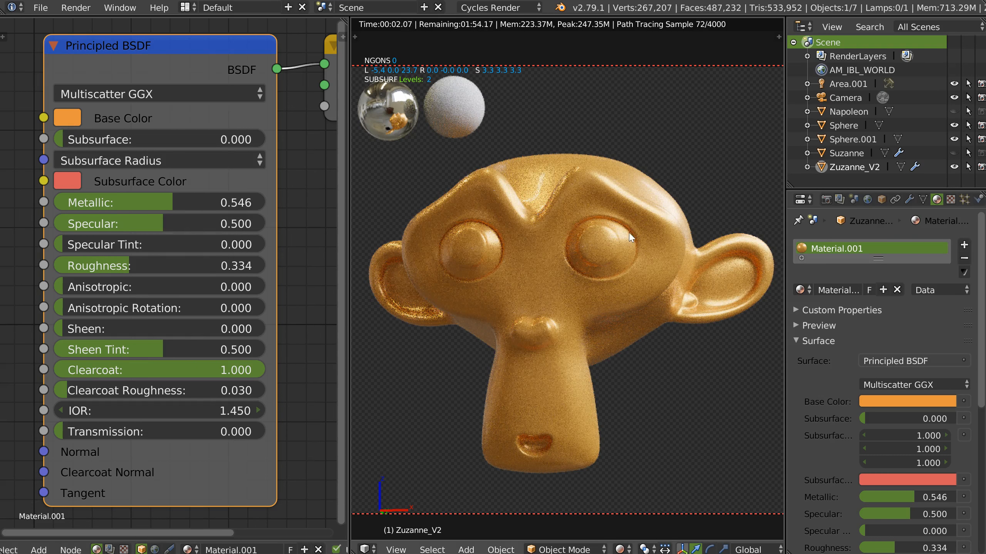
click(76, 121)
drag(220, 150, 220, 180)
drag(106, 259, 100, 266)
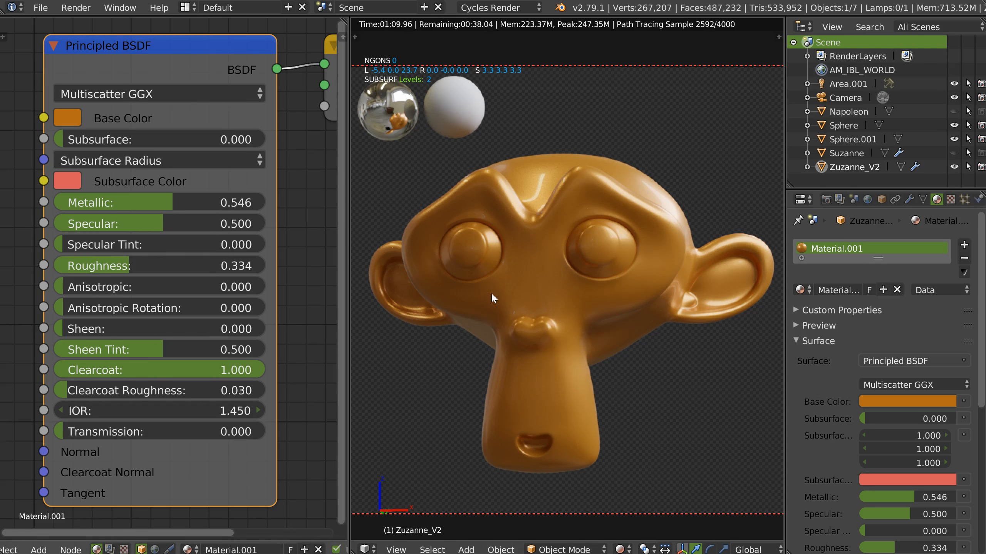
Reset the material's Clearcoat and Metallic values to their default of 0.000.
double_click(148, 350)
key(Return)
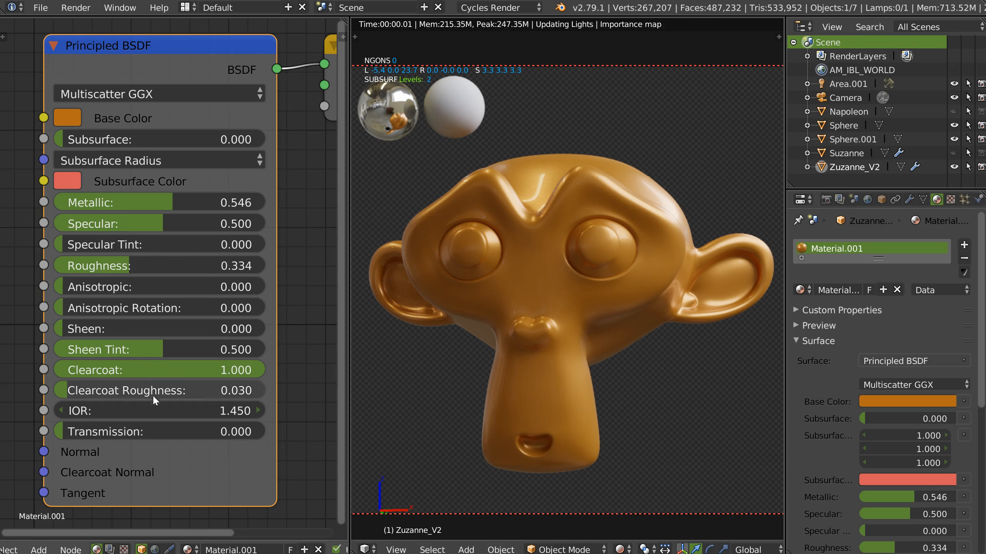
key(BackSpace)
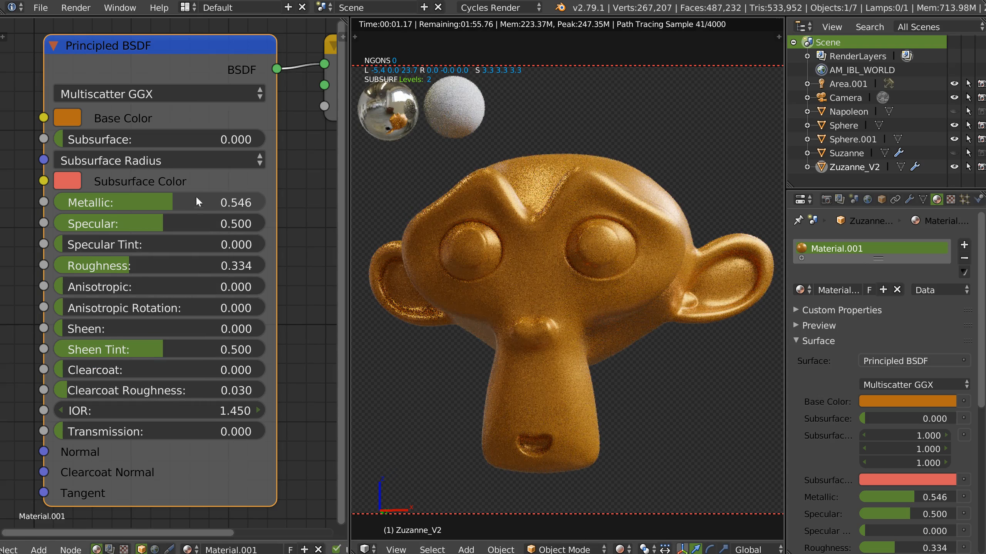
drag(172, 199, 256, 206)
key(BackSpace)
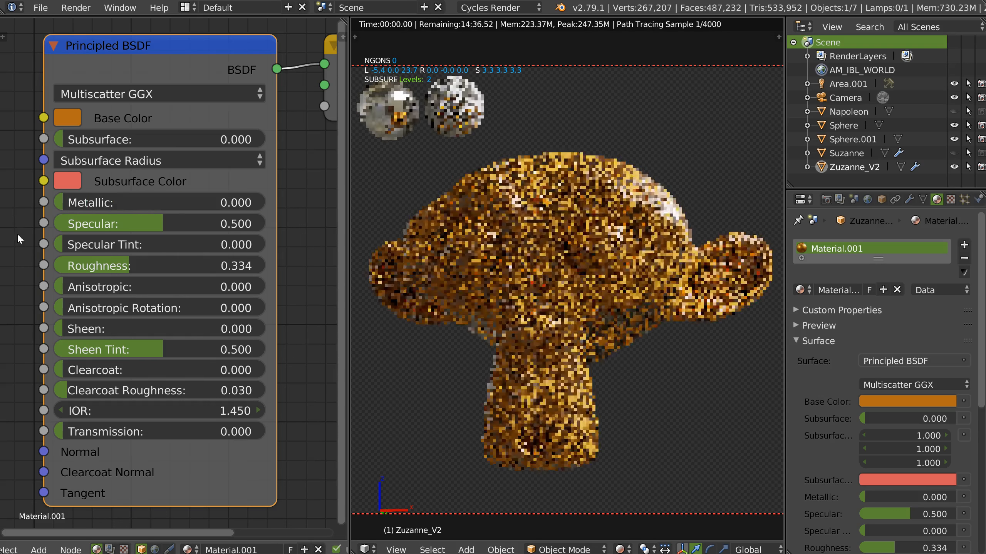
Test Metallic at 1.000 and return it to 0.000, then try Specular at 1.000 and at about 0.061.
drag(110, 201, 221, 208)
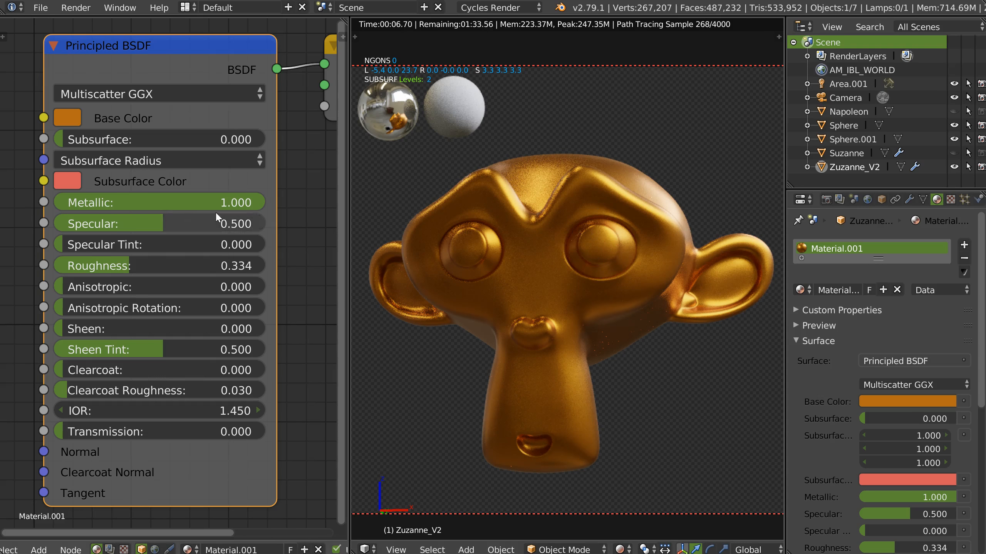
drag(212, 202, 314, 228)
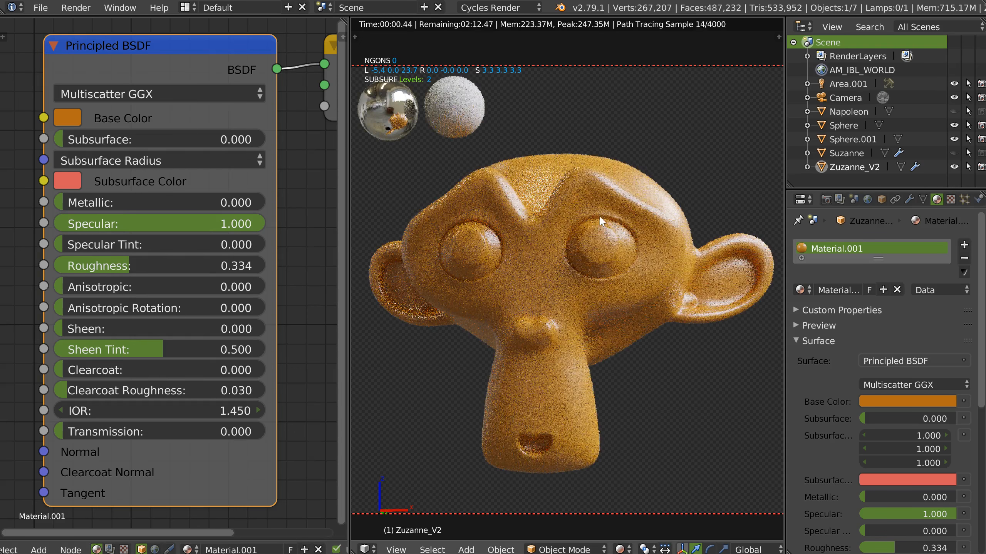
drag(259, 224, 54, 241)
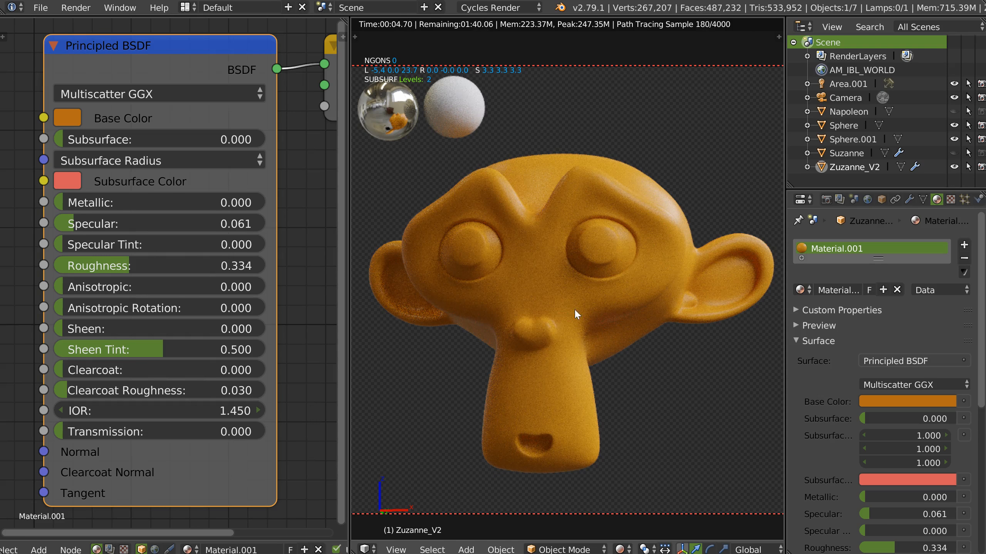
Copy the orange Base Color onto the Subsurface Color and set Subsurface to about 0.602.
drag(68, 118, 69, 181)
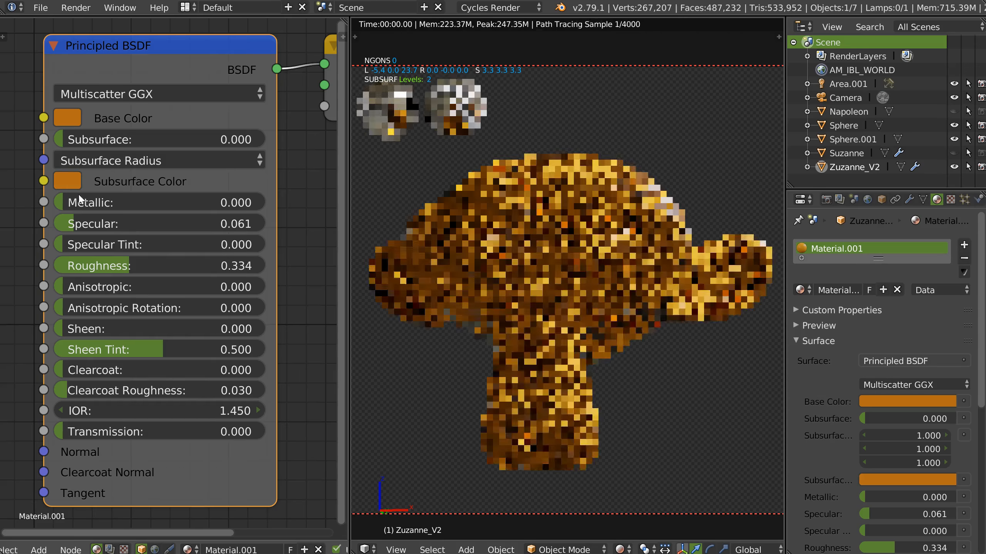
drag(72, 141, 238, 147)
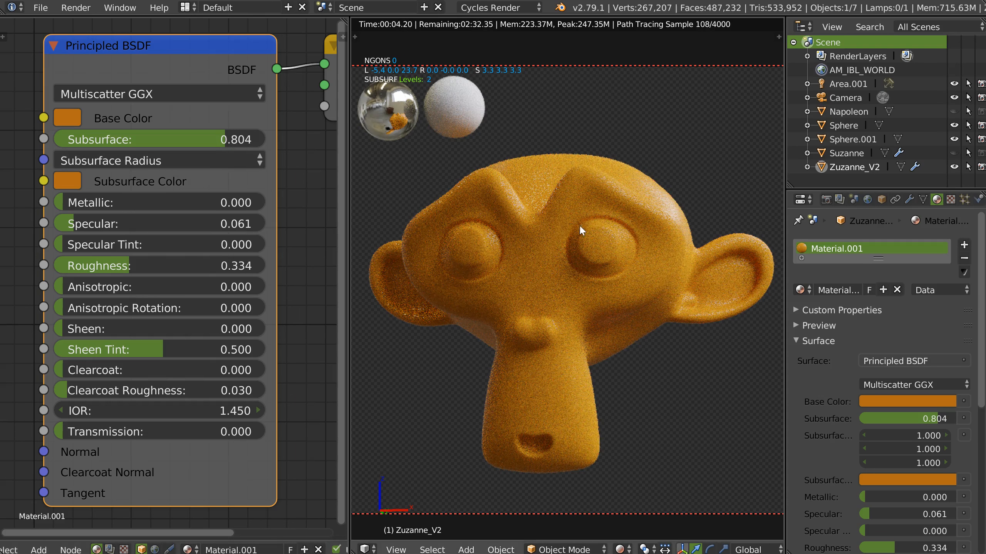
drag(218, 140, 148, 147)
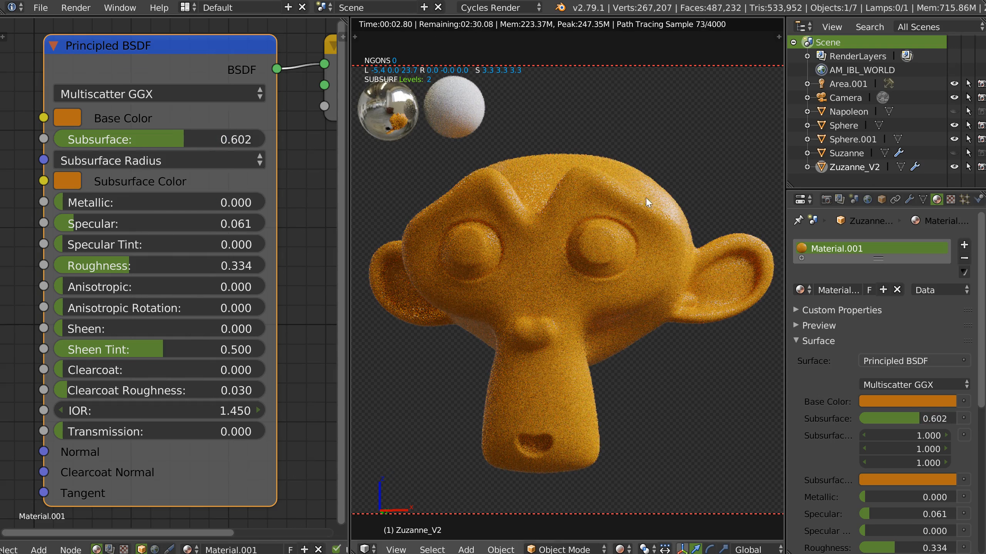
Set Specular to about 0.159 and raise Subsurface to 1.000.
drag(79, 224, 100, 227)
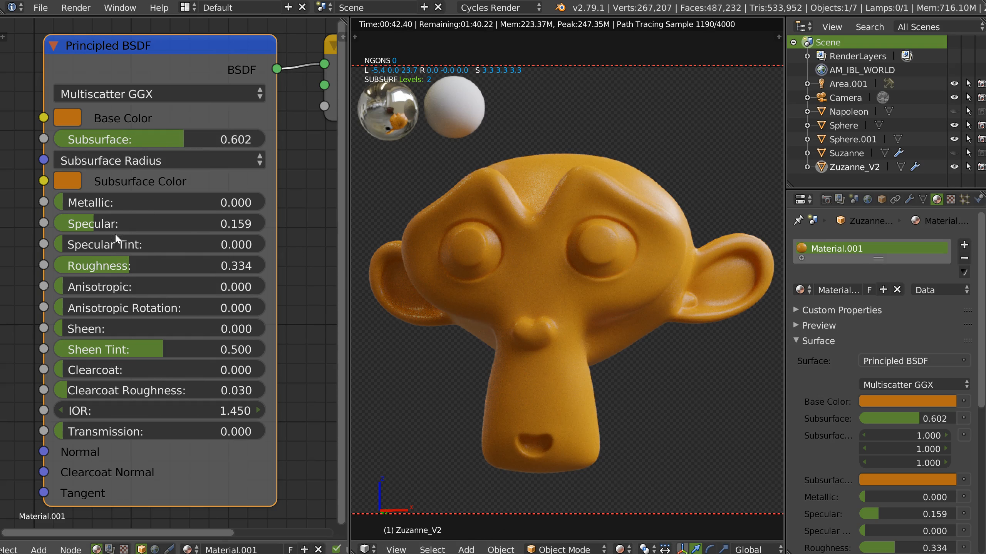
click(159, 160)
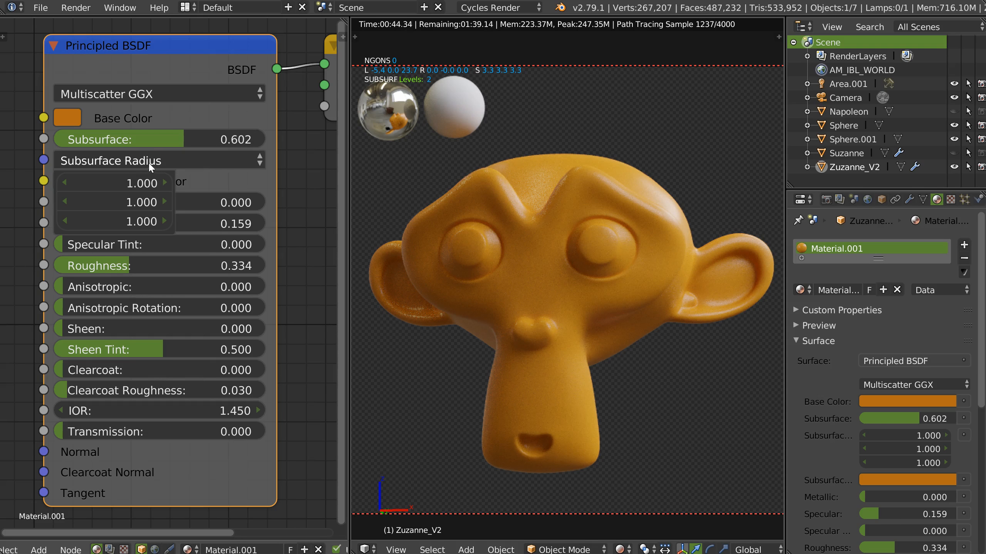
drag(177, 138, 322, 139)
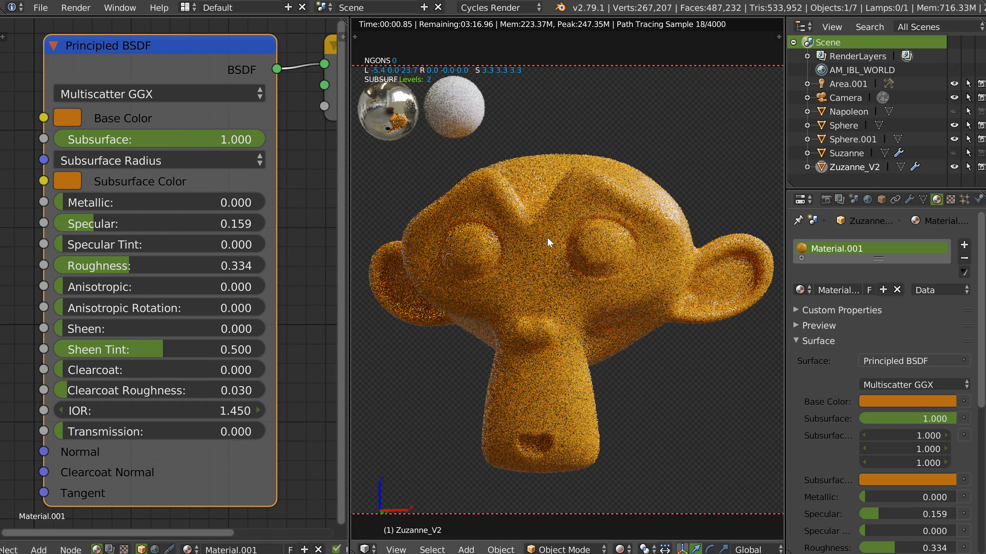
Set all three Subsurface Radius values to 5, then increase them all to 10.
click(158, 160)
drag(136, 183, 135, 214)
text(5)
key(Return)
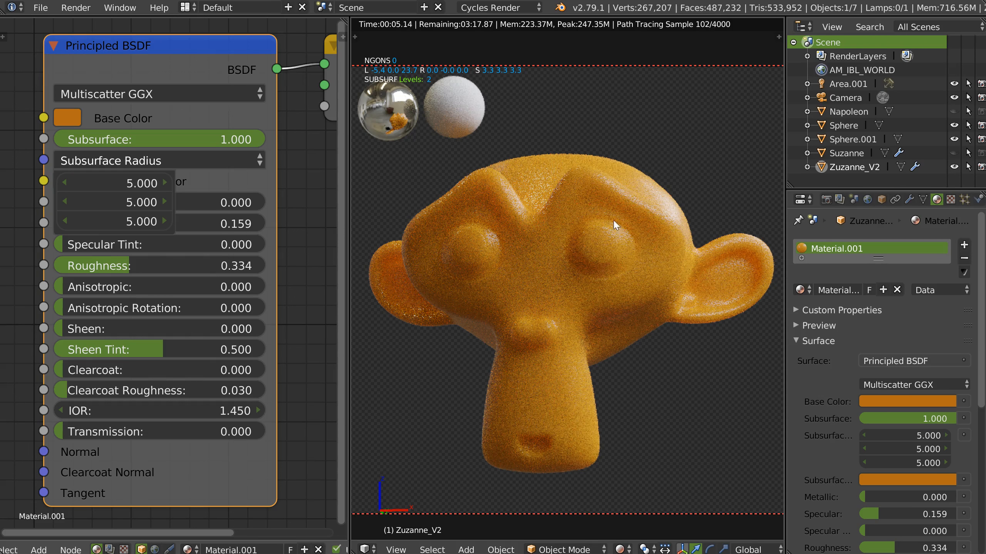
drag(118, 183, 119, 222)
text(10)
key(Return)
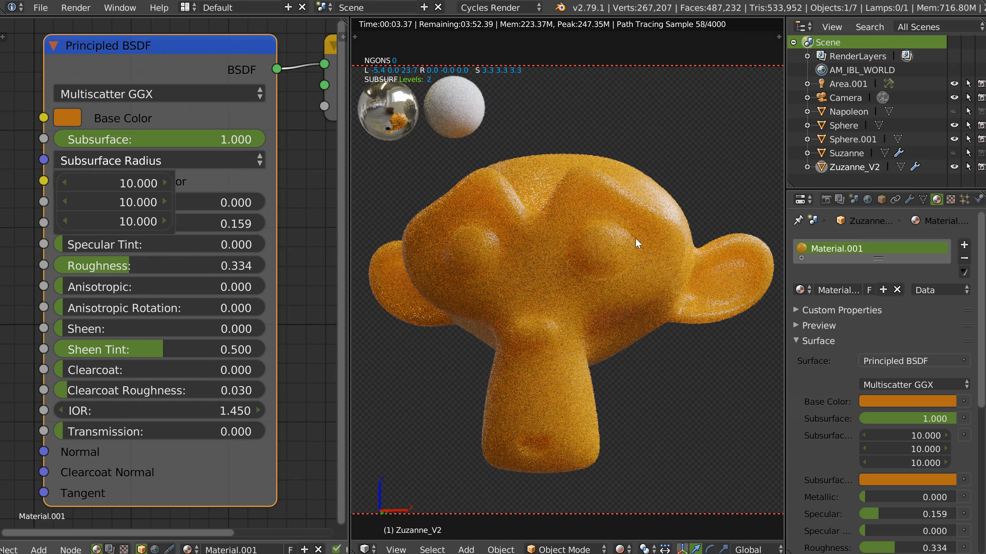
Lower Roughness to about 0.103 and set Subsurface to 0.000.
drag(112, 265, 66, 272)
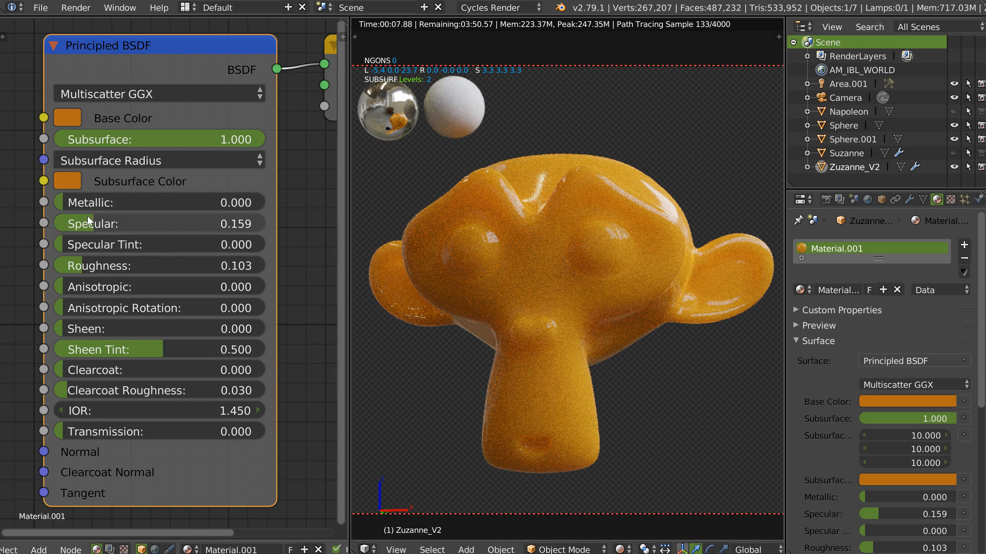
mouse_move(105, 192)
mouse_down()
mouse_move(252, 192)
mouse_move(89, 202)
mouse_up()
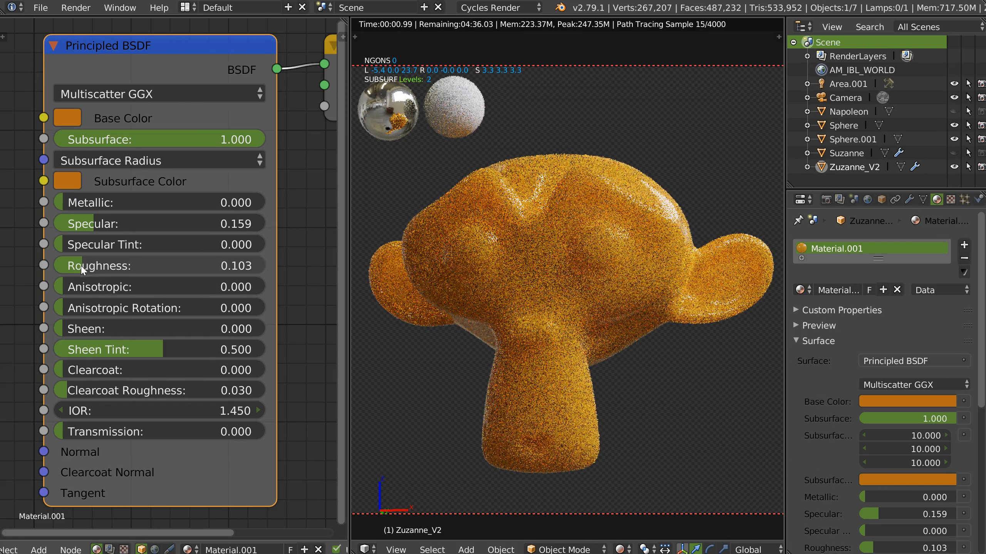
drag(253, 142, 64, 141)
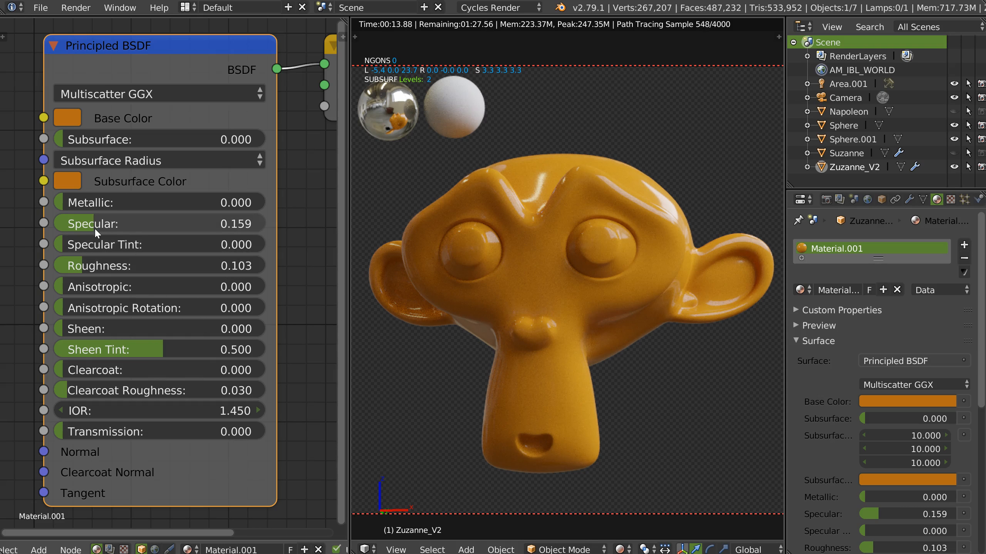
Try Specular Tint at 1.000 on the orange material and set it back to 0.000.
drag(66, 248, 308, 251)
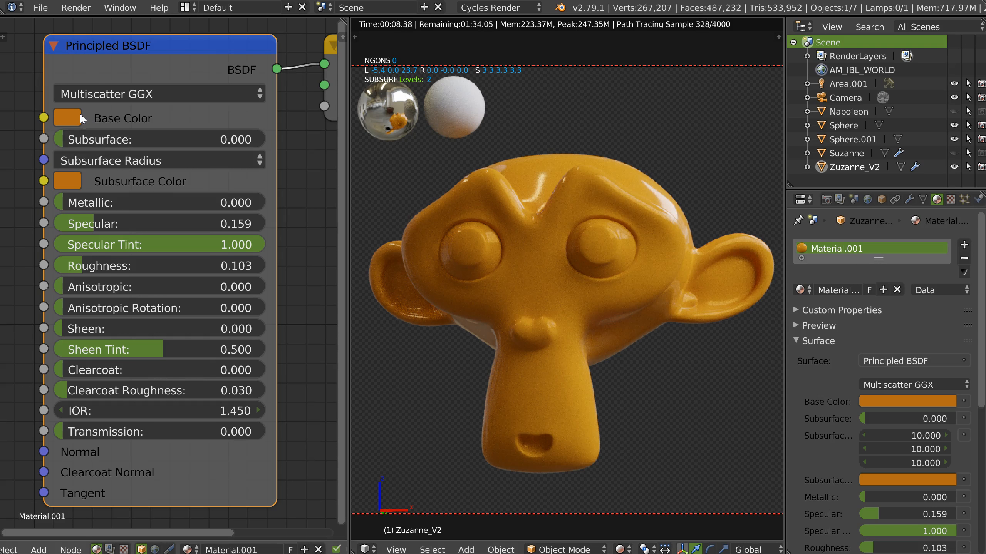
drag(198, 244, 58, 245)
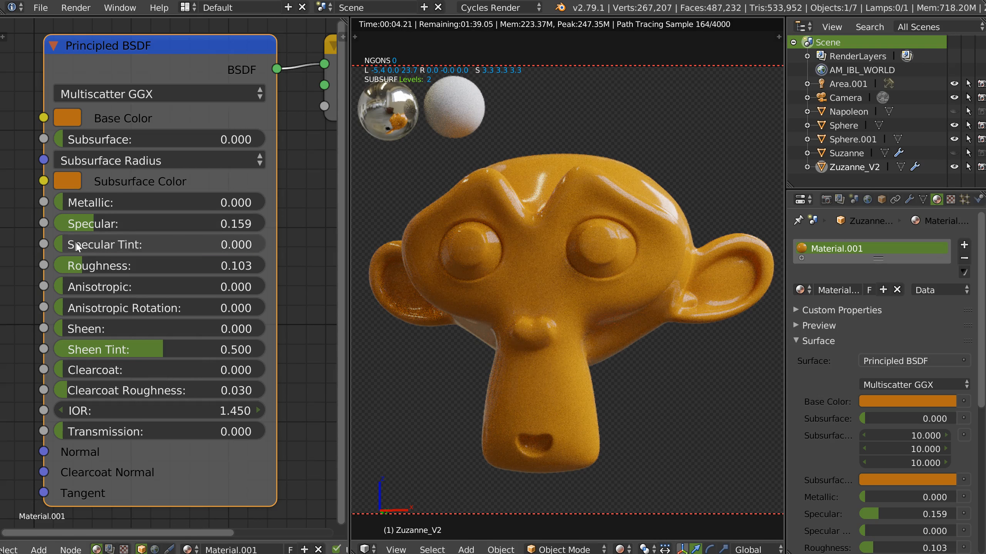
Compare Specular Tint at 0.000 and 1.000 with Metallic at 1.000, and return Metallic to 0.000 with the tint at 1.000.
drag(80, 245, 359, 244)
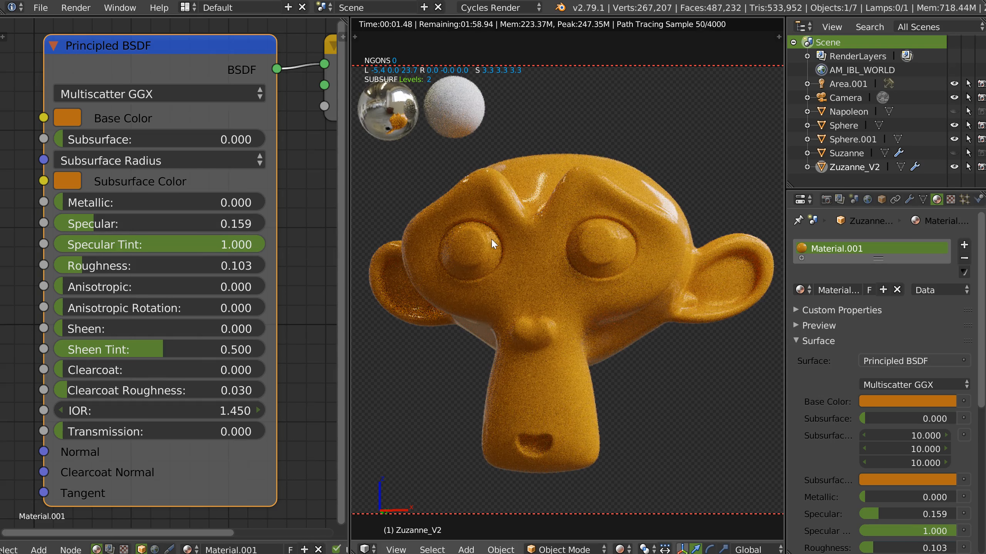
drag(84, 202, 413, 216)
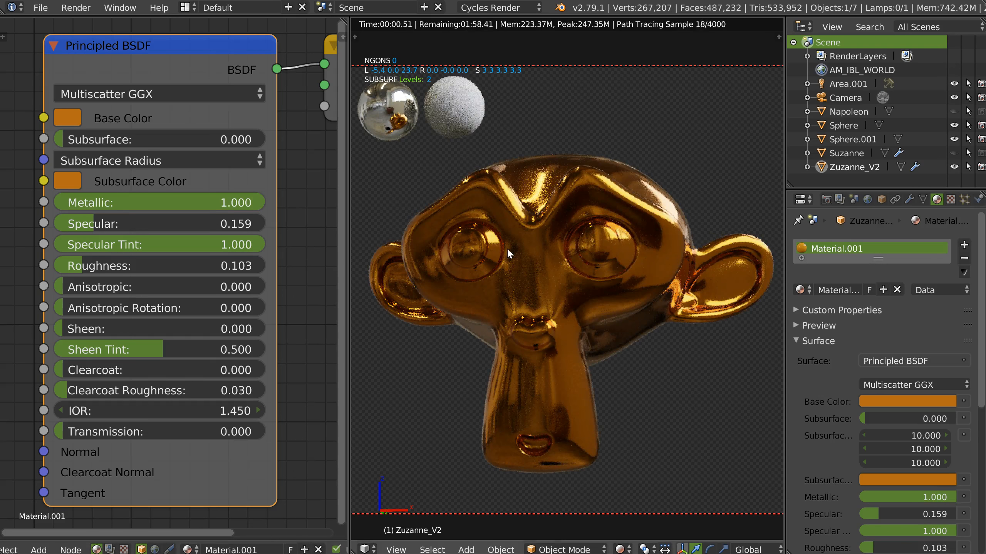
drag(255, 250, 12, 248)
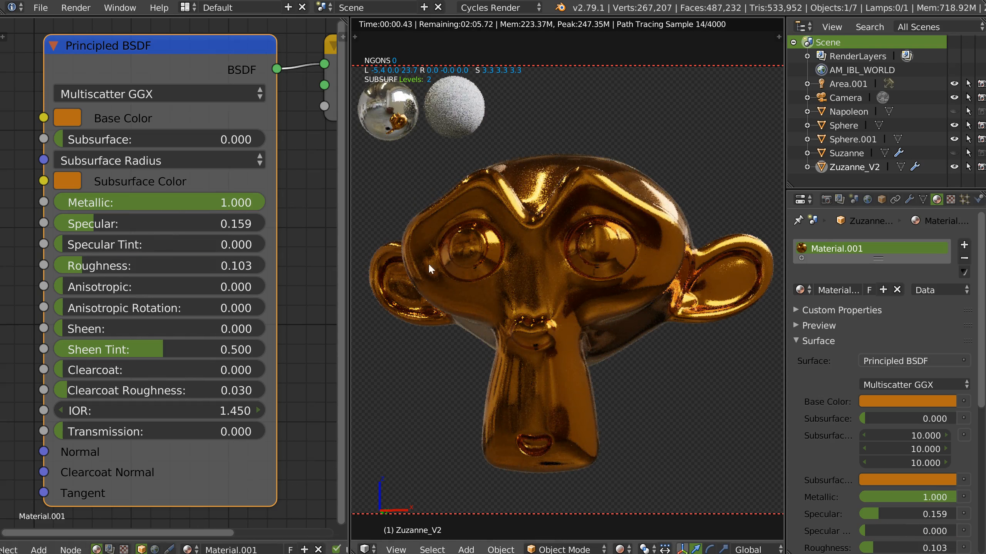
drag(84, 244, 423, 259)
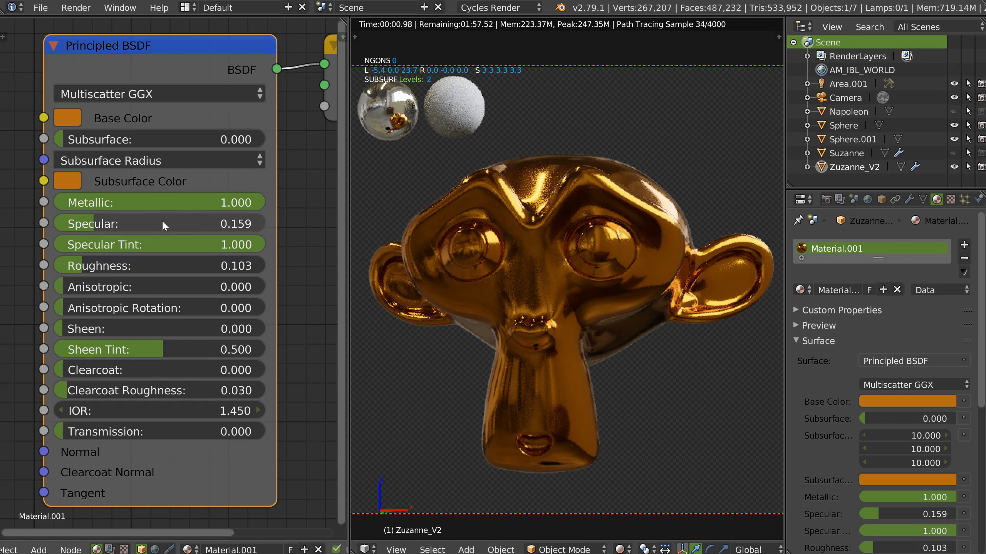
drag(244, 203, 15, 204)
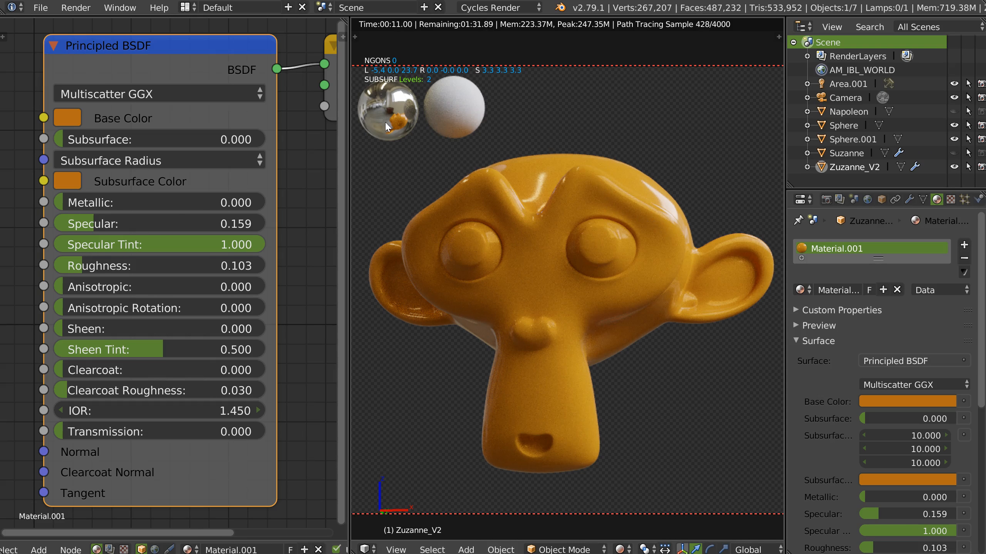
Try Roughness at 1.000, then reset Specular Tint to 0.000 and lower Roughness to about 0.302.
drag(86, 268, 209, 315)
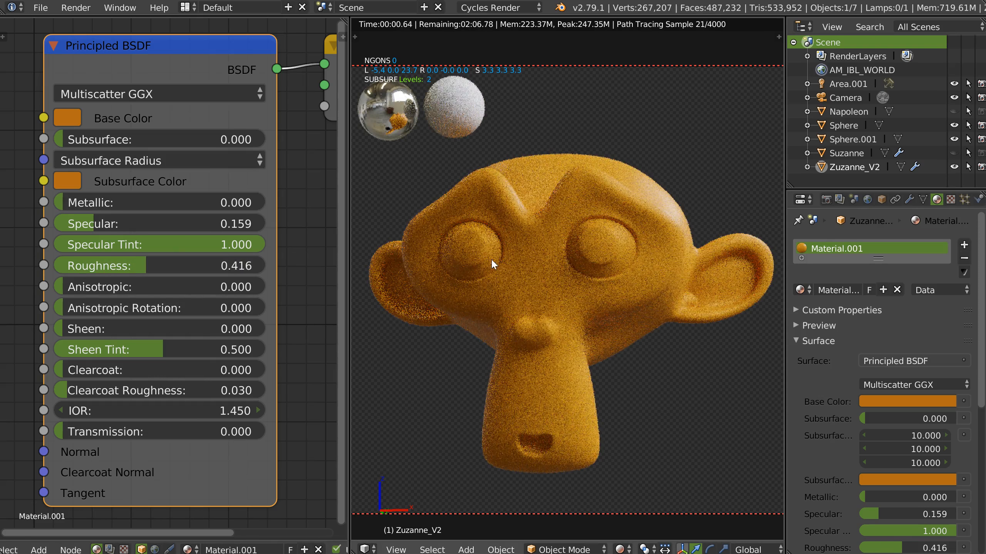
drag(154, 275, 183, 265)
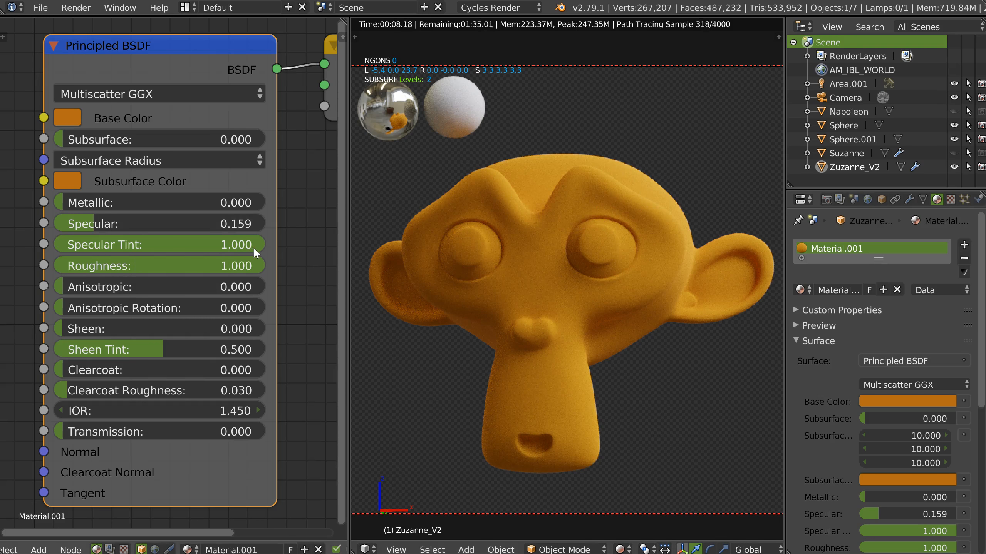
drag(253, 247, 85, 246)
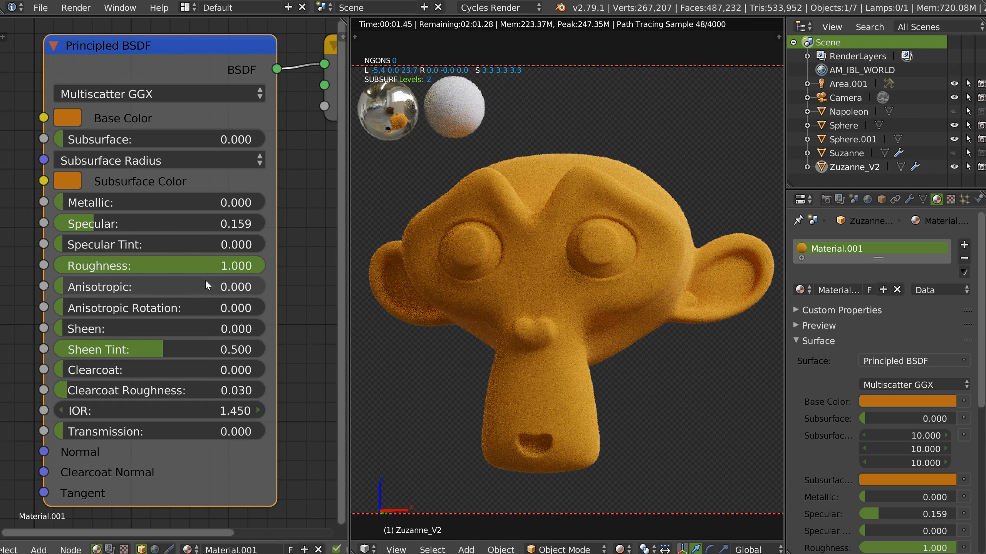
drag(244, 266, 126, 266)
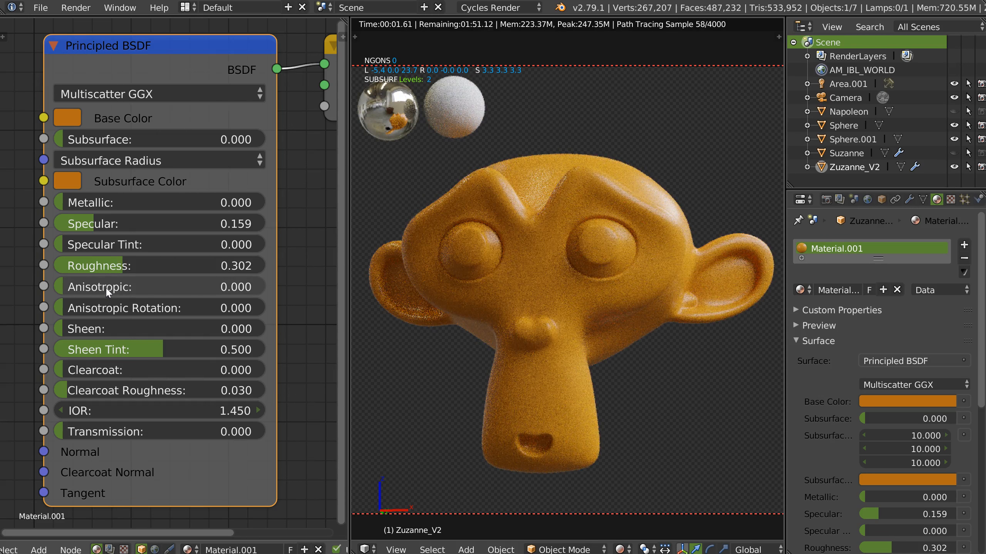
Set Anisotropic to about 0.557 and Metallic to about 0.647.
drag(64, 286, 201, 296)
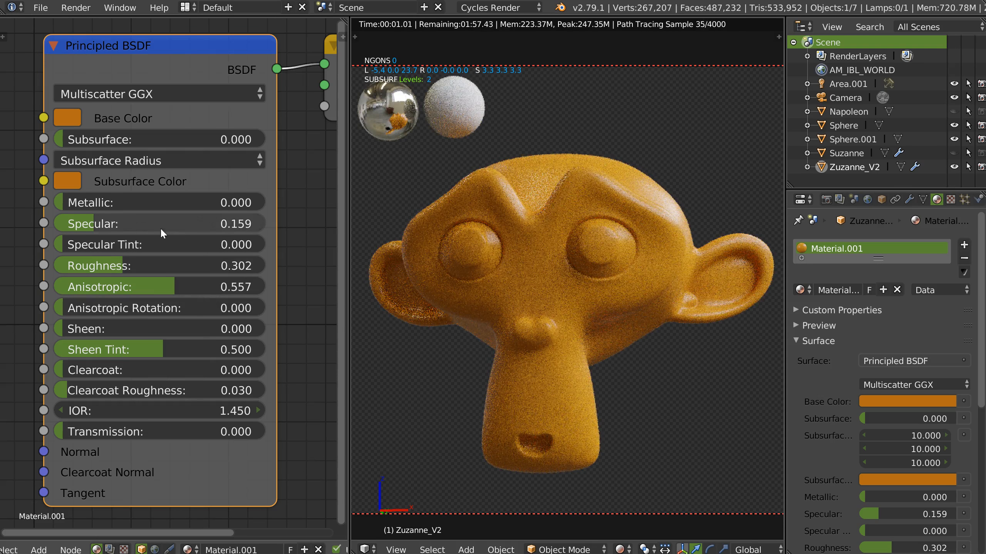
drag(65, 200, 210, 207)
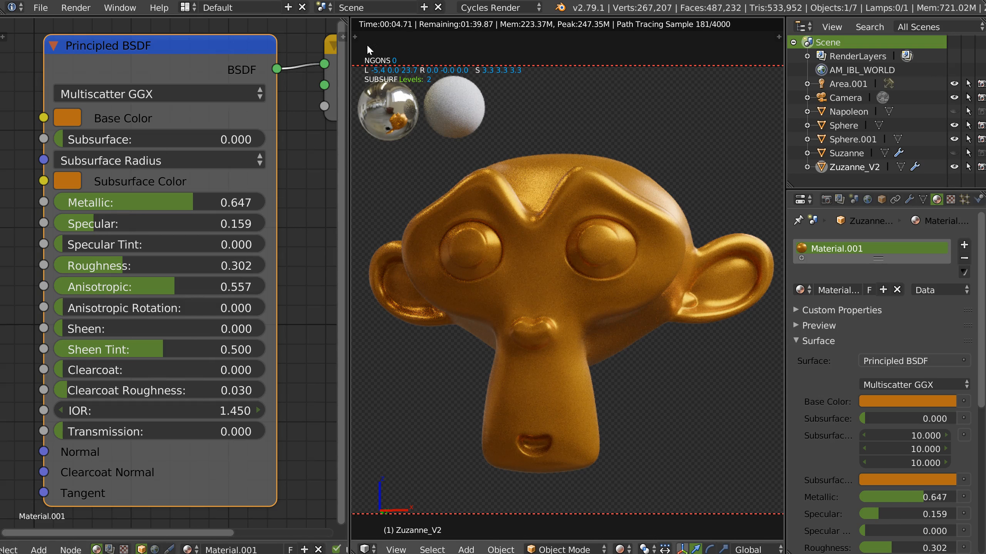
Rotate the HDRI environment image to 222° around Z in the Asset Management settings.
key(t)
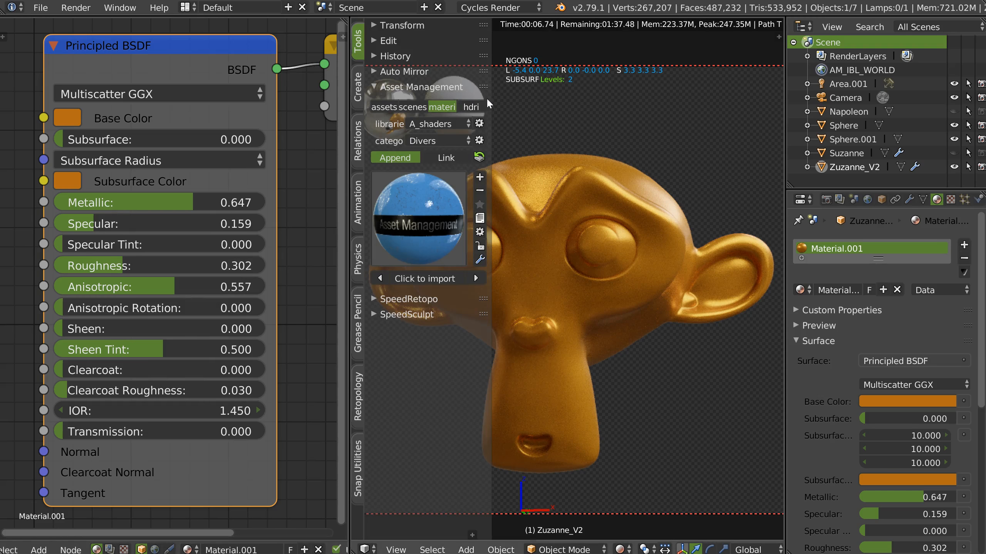
click(471, 107)
click(480, 230)
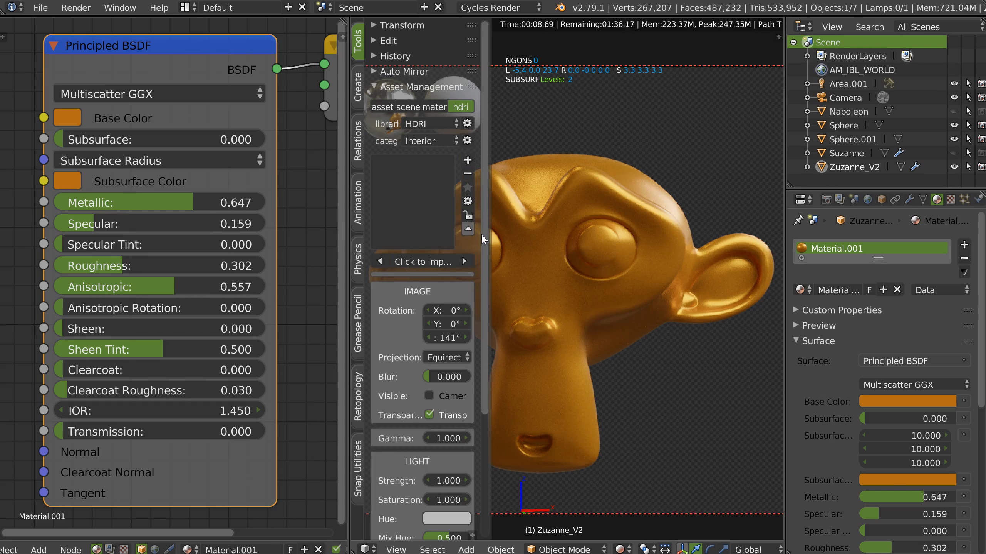
drag(447, 343, 597, 298)
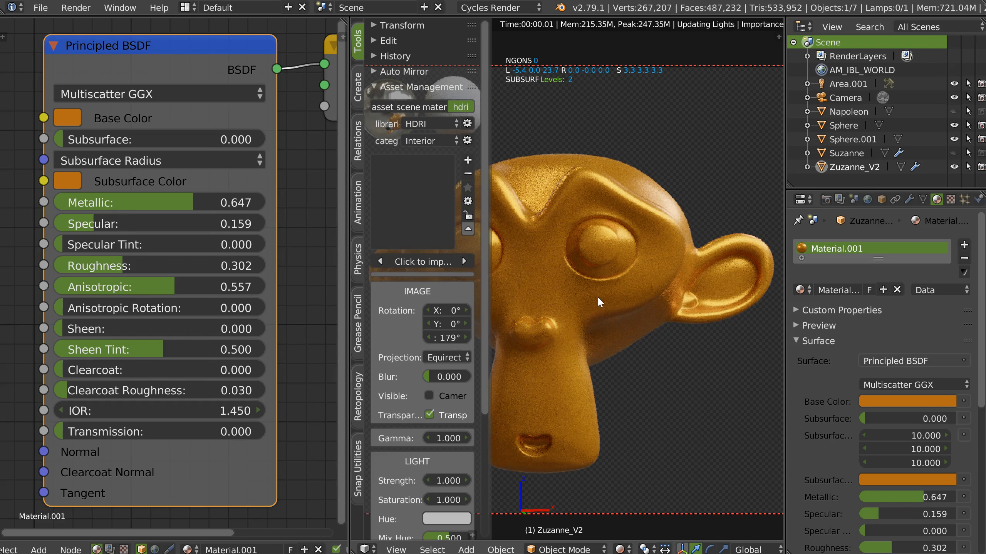
drag(445, 337, 558, 349)
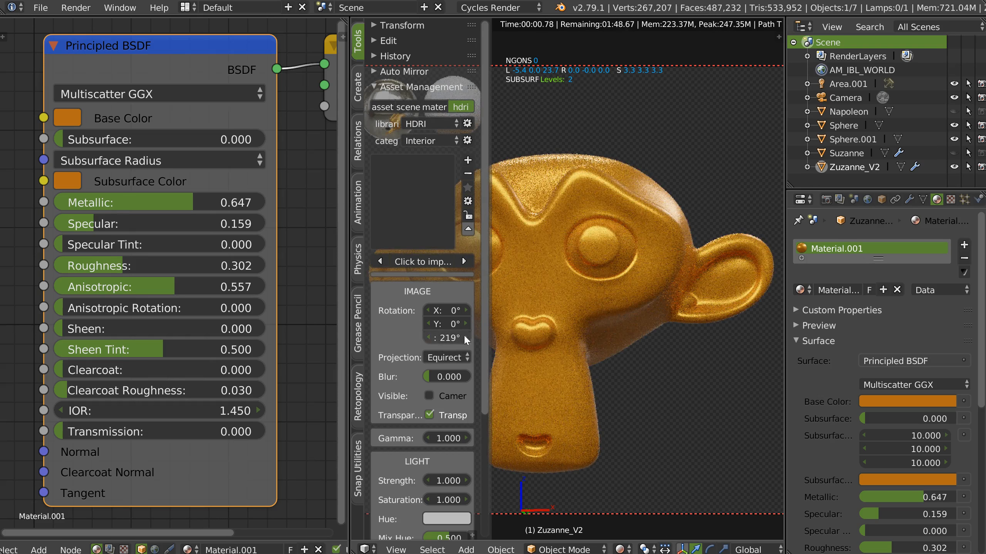
drag(462, 338, 376, 346)
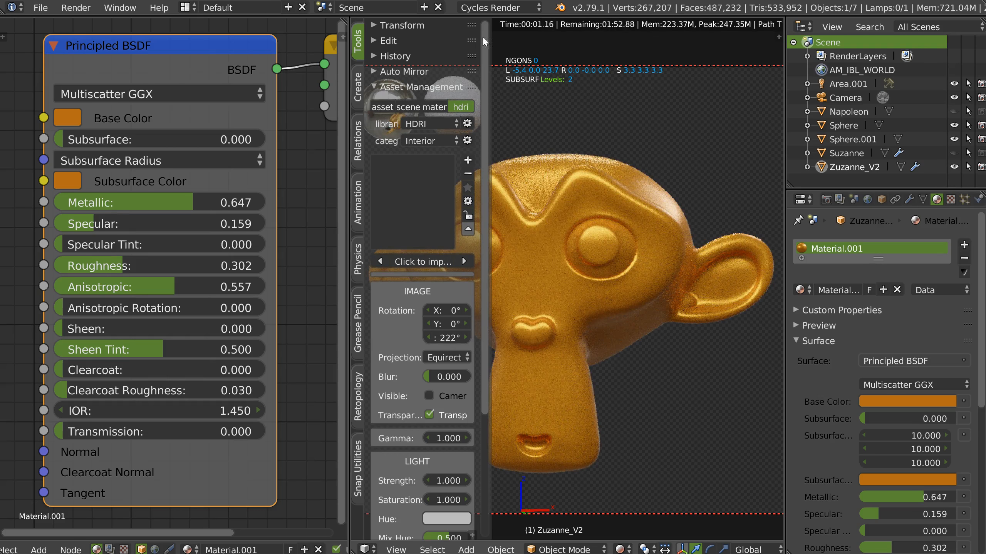
key(t)
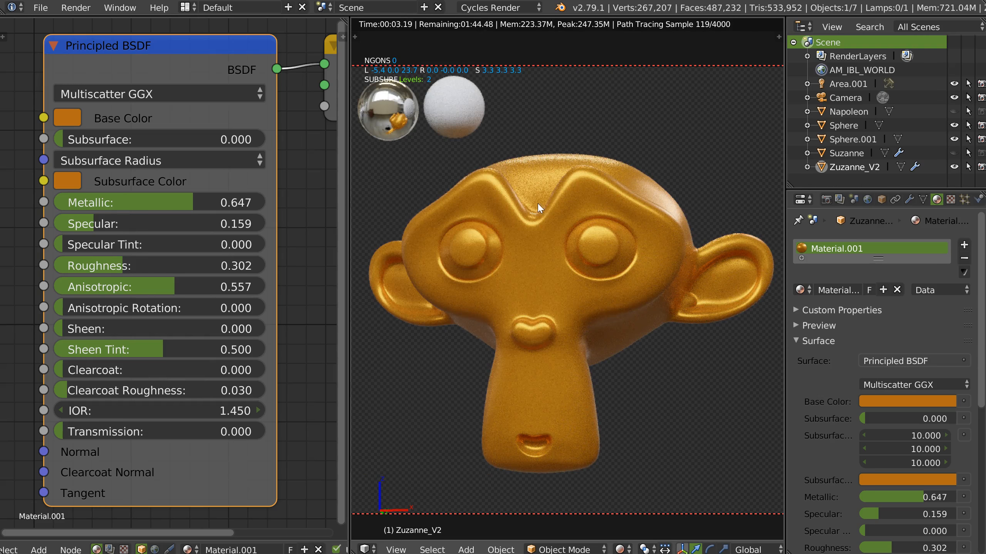
Compare Anisotropic at 0.000 and 1.000, then raise Anisotropic Rotation to about 0.663 and on to about 0.801.
drag(168, 285, 46, 286)
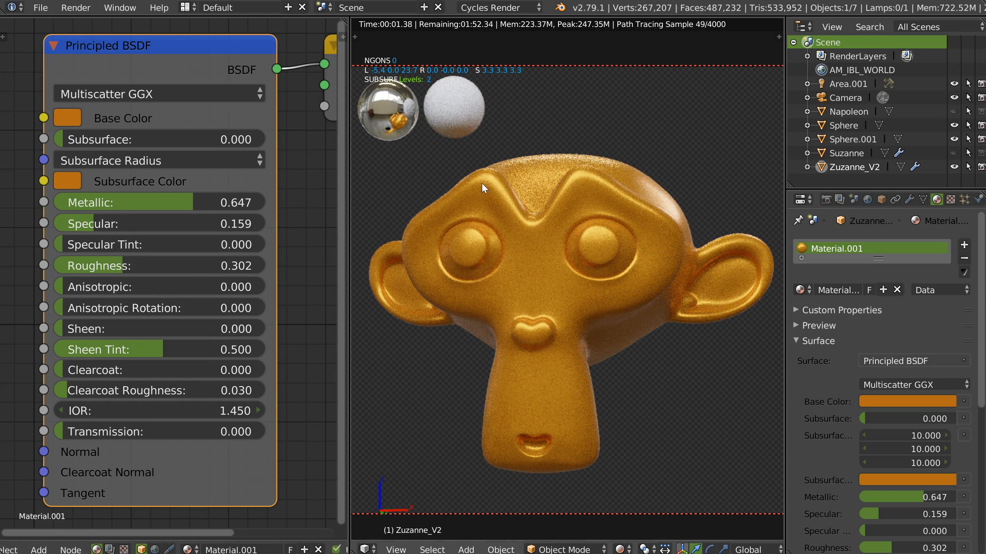
drag(79, 288, 352, 283)
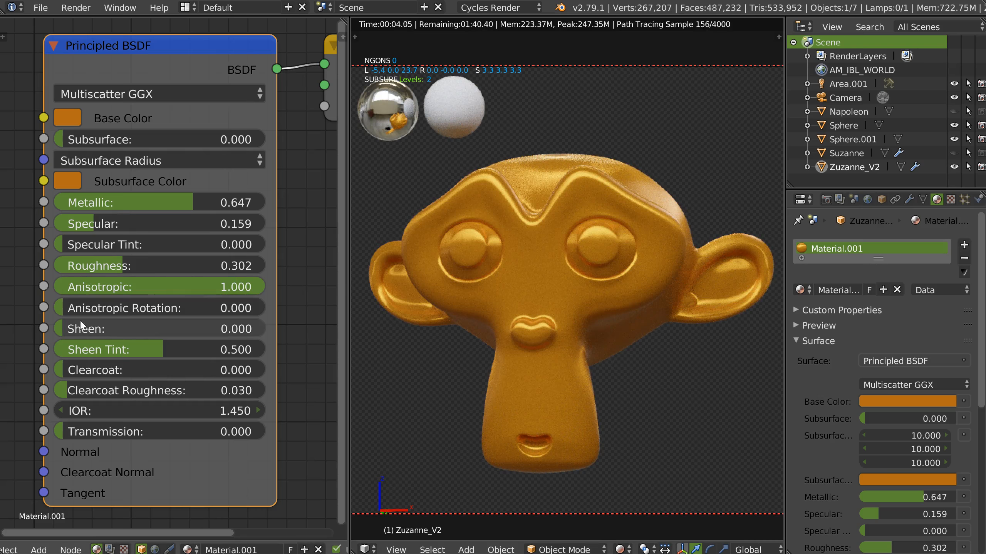
drag(73, 308, 226, 313)
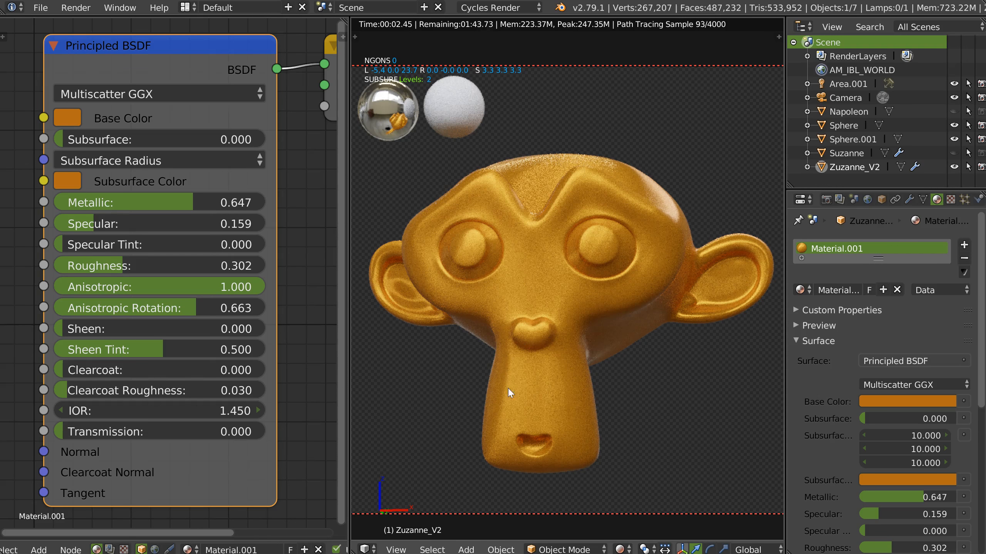
drag(195, 310, 248, 314)
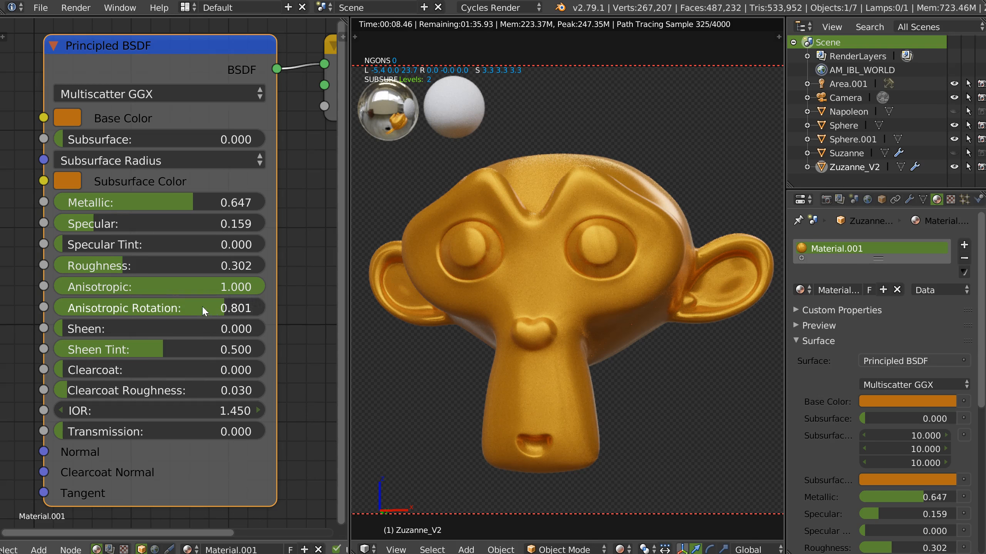
Reset Anisotropic Rotation, Anisotropic and Metallic to 0.000.
drag(202, 307, 135, 371)
drag(140, 309, 60, 290)
drag(169, 289, 23, 359)
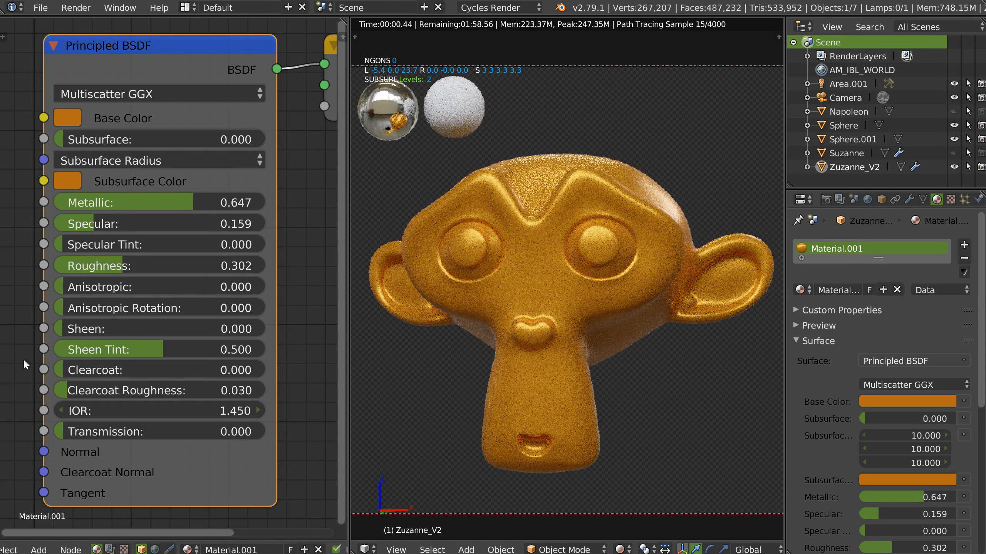
drag(175, 206, 97, 211)
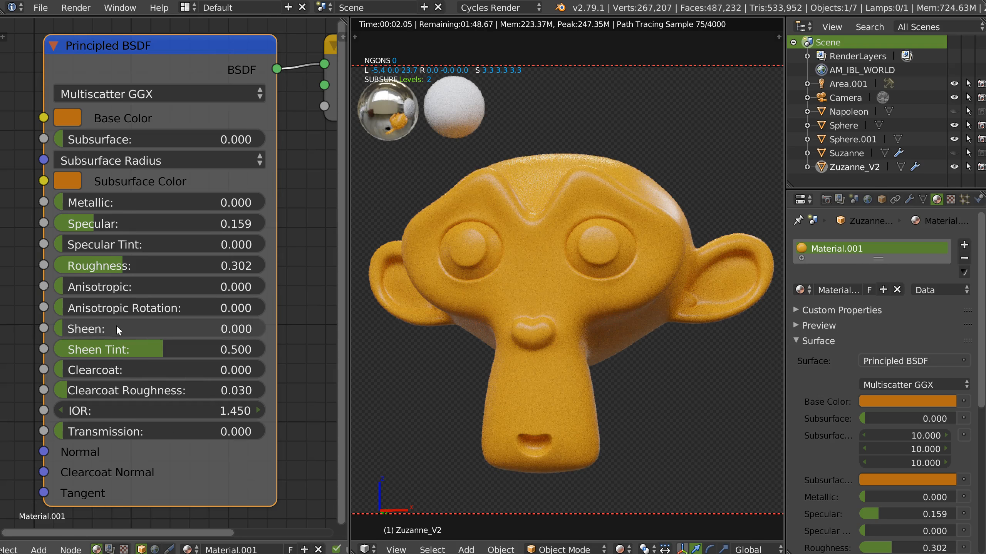
Raise Roughness to about 0.586, then try Sheen at about 0.273 and set it back to 0.000.
drag(124, 266, 168, 266)
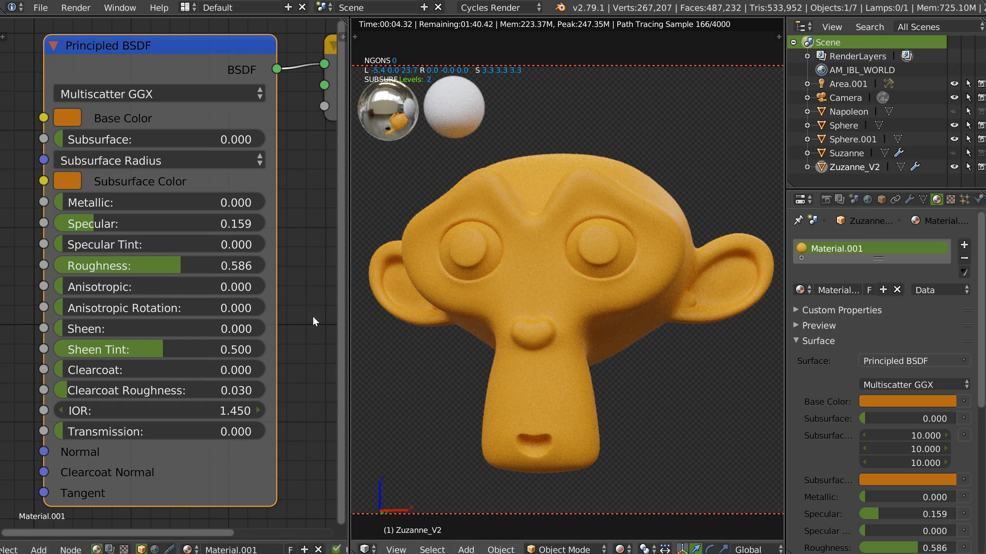
drag(54, 328, 93, 342)
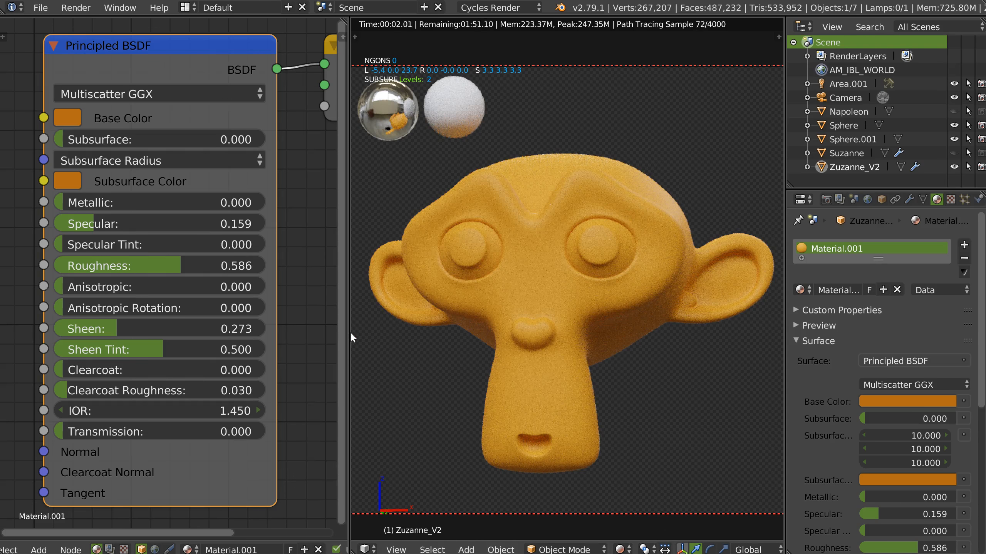
drag(121, 333, 51, 328)
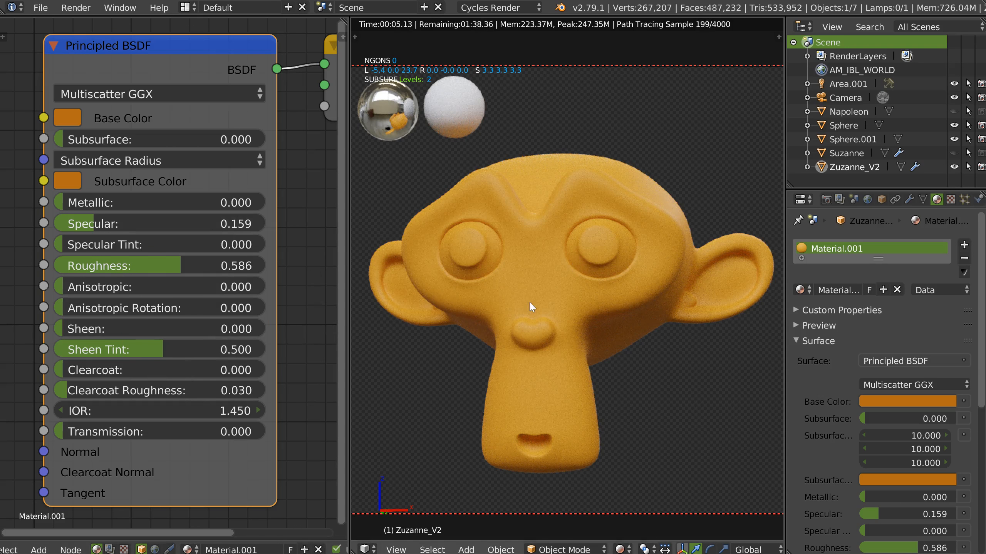
Set Specular to about 0.448, then compare Sheen at about 0.658 and 0.000 before raising it to 1.000.
drag(95, 226, 205, 236)
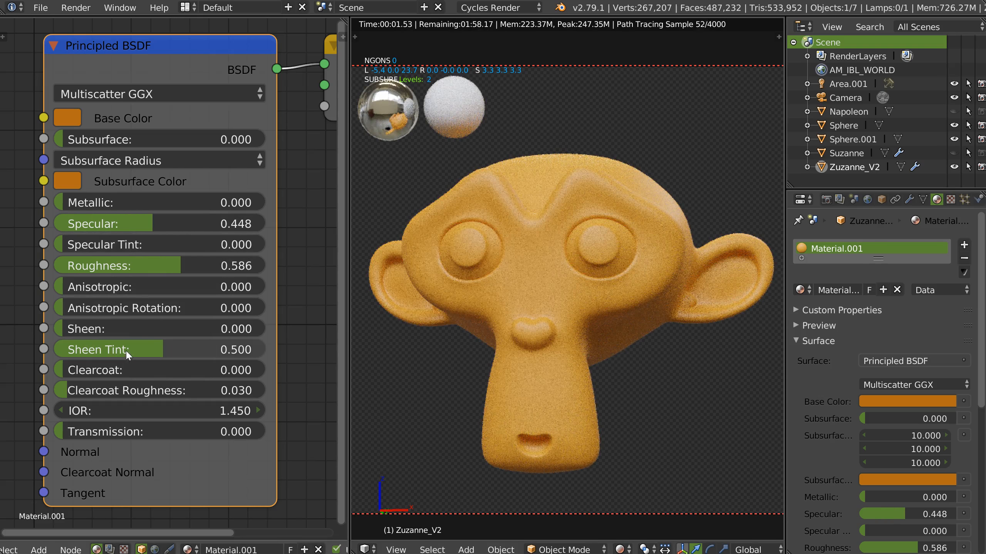
drag(70, 329, 193, 328)
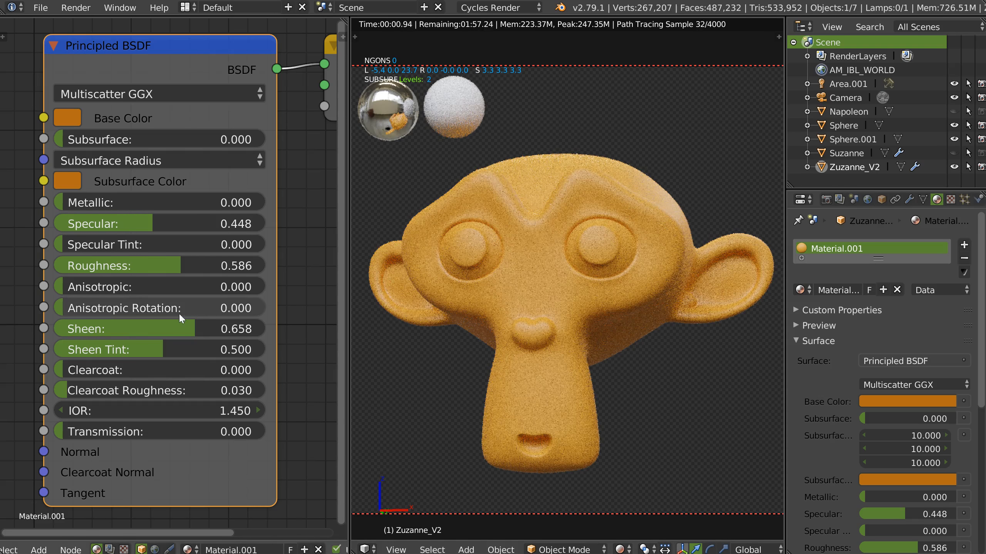
key(BackSpace)
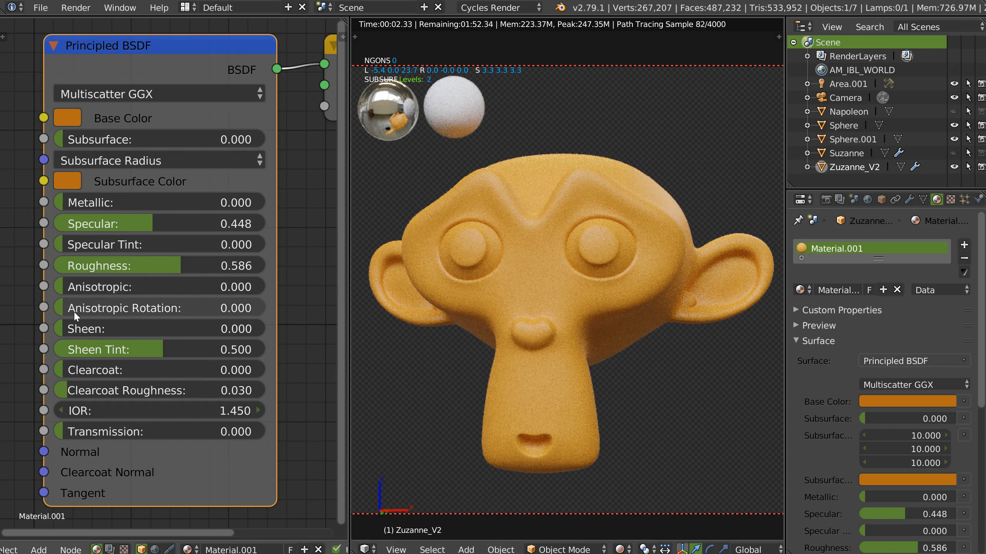
drag(66, 330, 408, 334)
drag(219, 329, 427, 328)
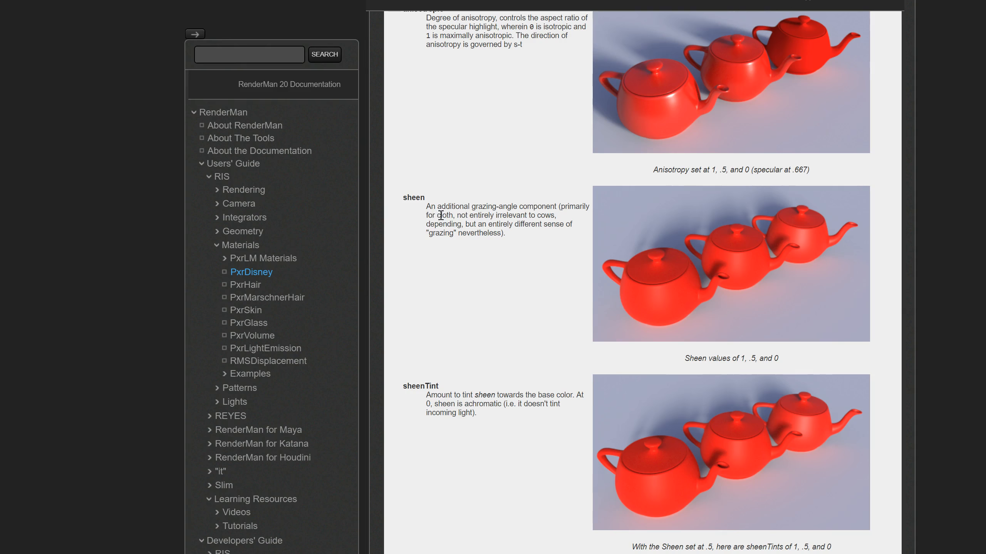
Switch to the RenderMan PxrDisney documentation and read the sheen description, highlighting the word "cloth".
drag(439, 215, 451, 216)
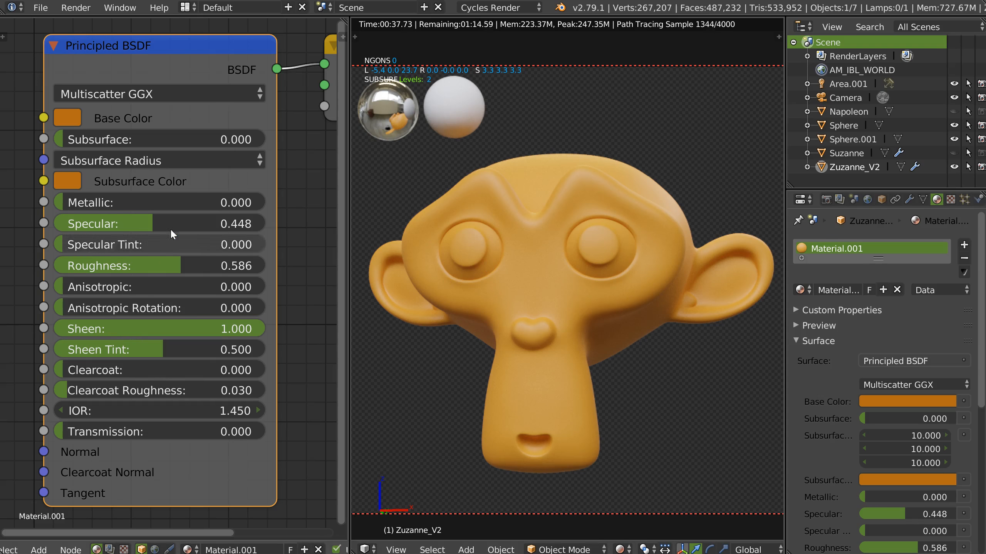
Back in Blender, set Metallic to about 0.361 and Roughness to about 0.483.
drag(65, 205, 151, 204)
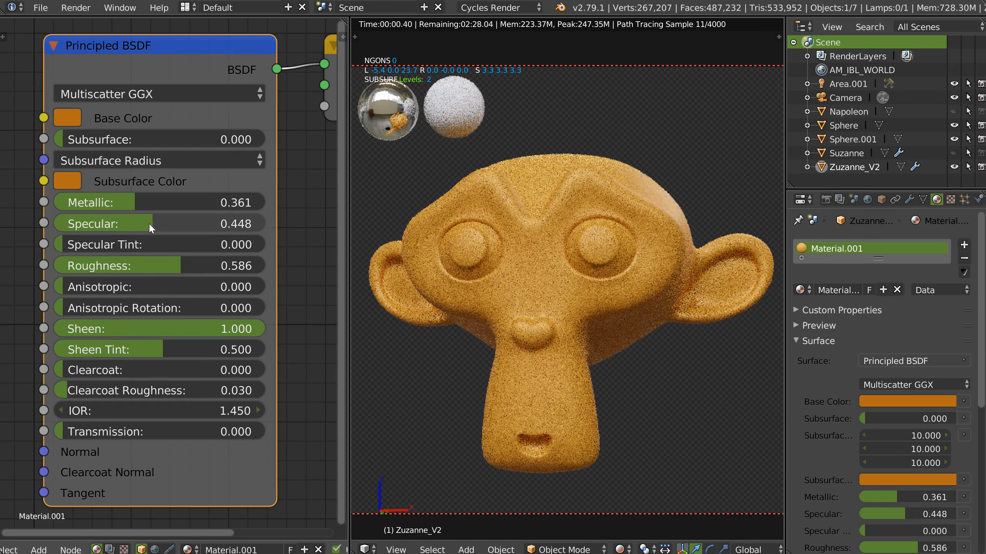
drag(168, 263, 139, 264)
Raise Clearcoat to 1.000 and try Clearcoat Roughness at about 0.168 before lowering it to about 0.091.
drag(129, 370, 363, 365)
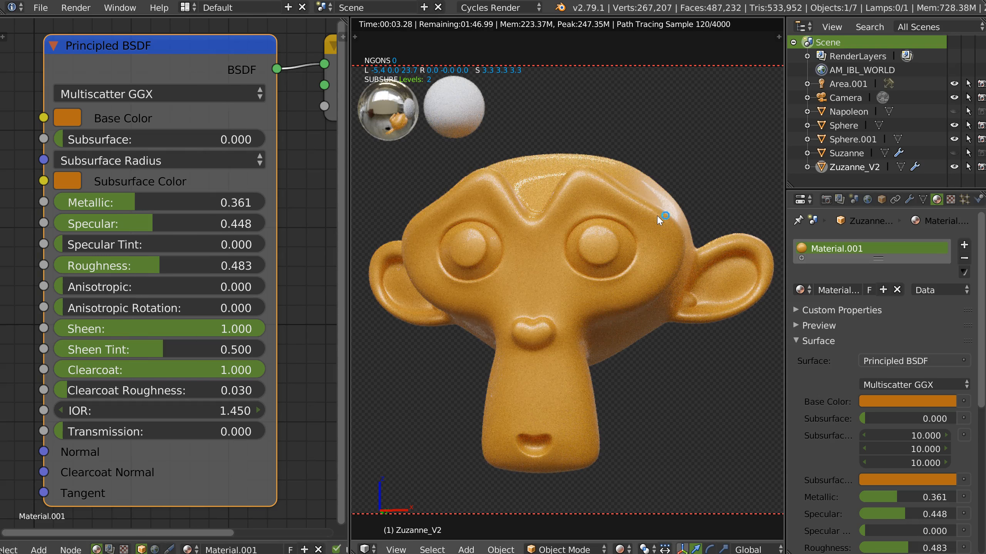
drag(70, 390, 128, 397)
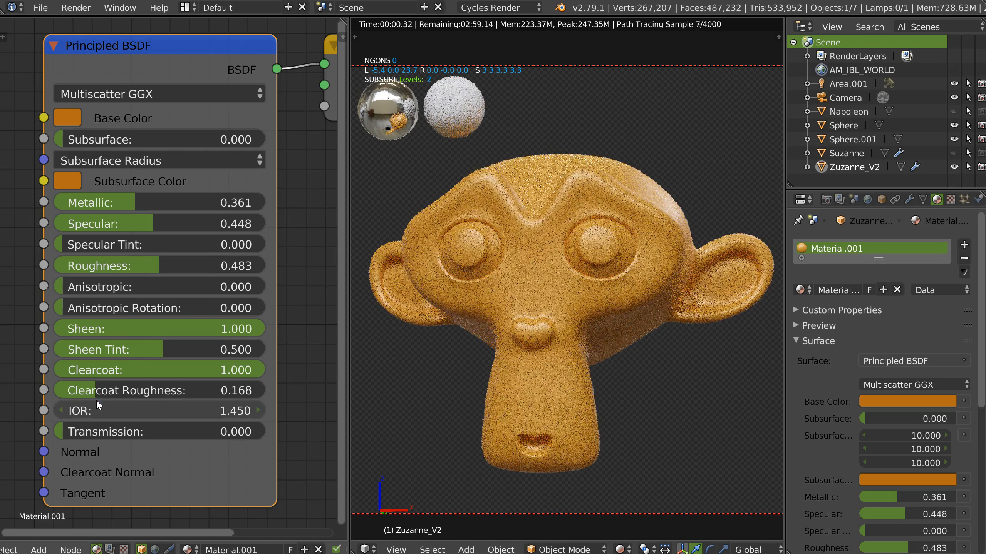
drag(89, 392, 59, 395)
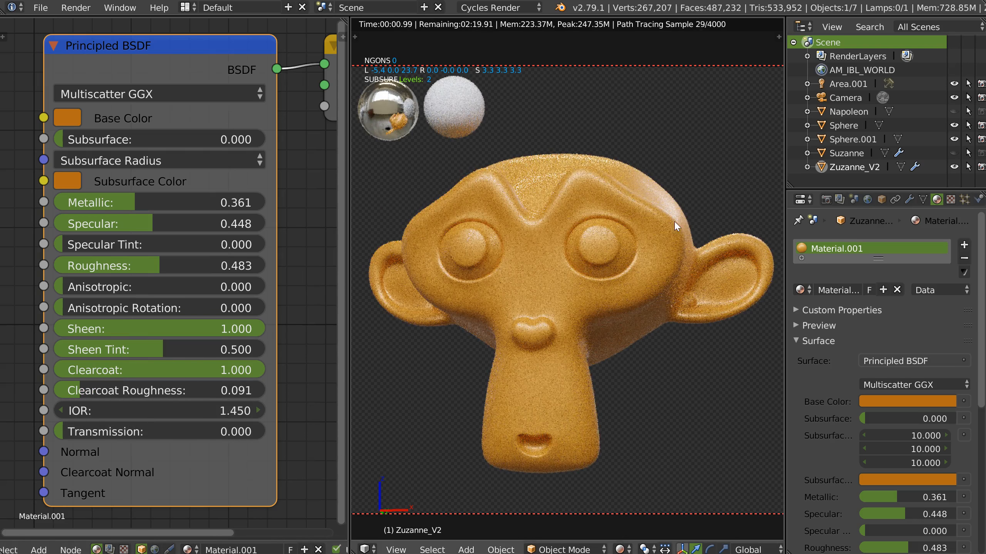
Reset Metallic, Roughness, Sheen, Clearcoat and Clearcoat Roughness to 0.000, and set Sheen Tint to about 0.566.
drag(132, 203, 78, 202)
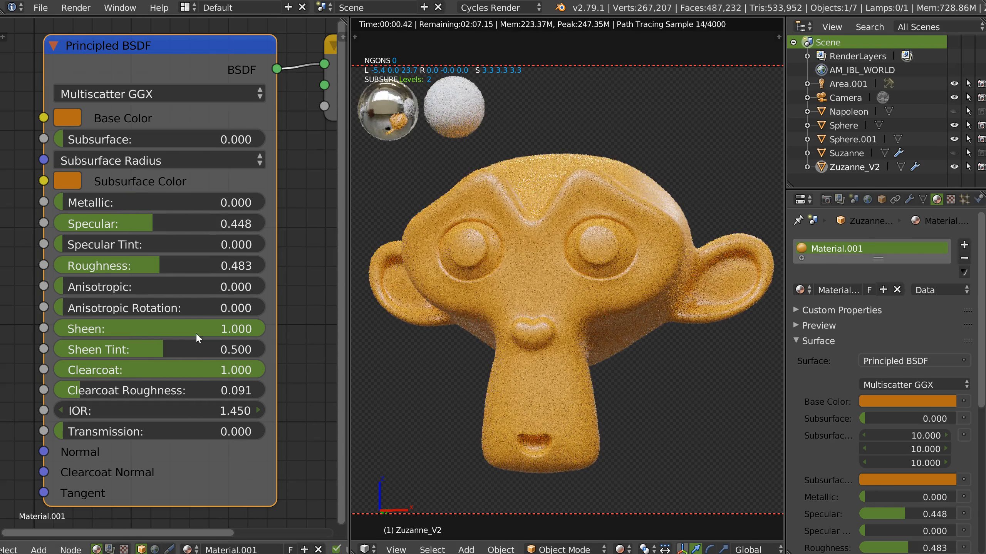
drag(196, 330, 58, 330)
drag(211, 369, 26, 390)
drag(151, 263, 47, 265)
drag(152, 350, 167, 350)
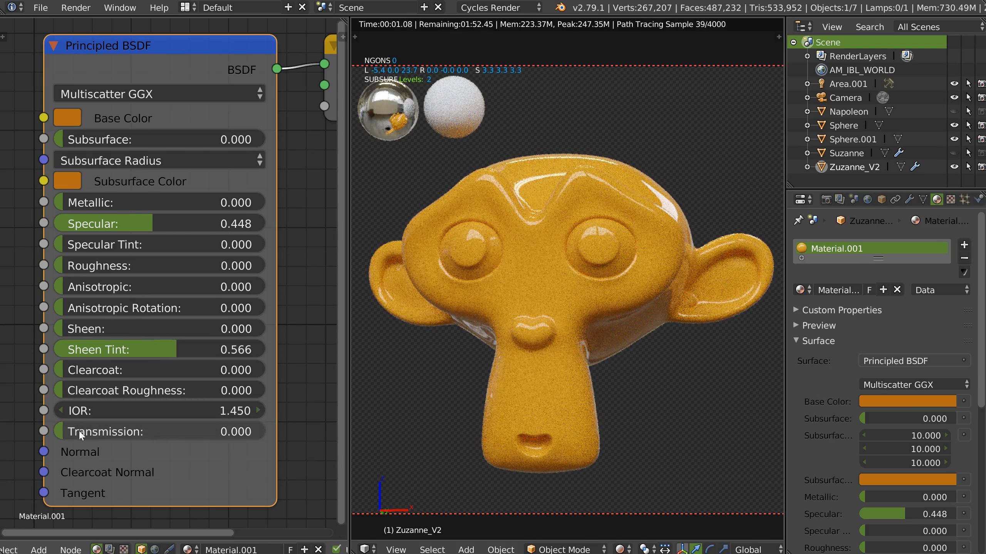
Raise Transmission to 1.000 and change the Base Color to a dark green of about H 0.288, S 0.638, V 0.469.
drag(80, 431, 384, 435)
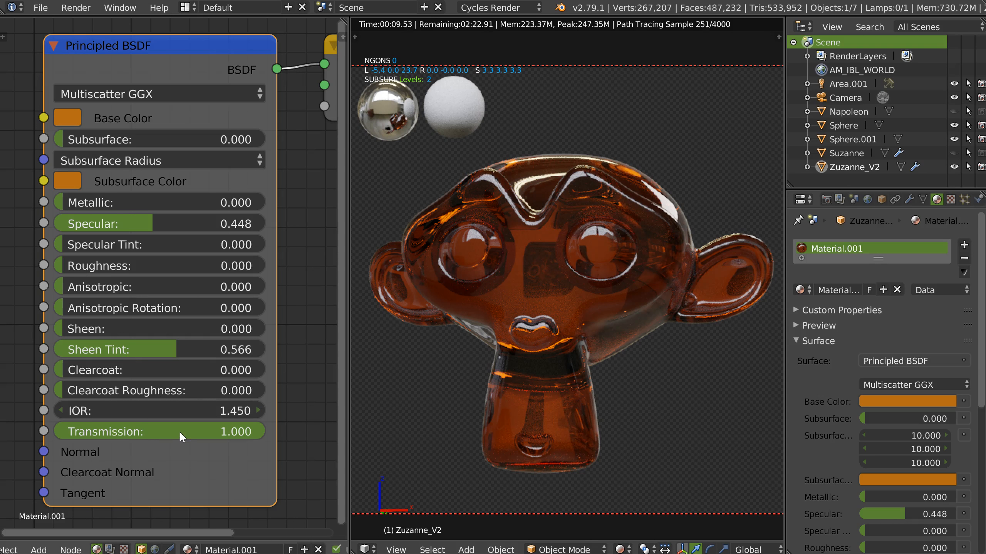
click(59, 117)
drag(101, 194, 91, 206)
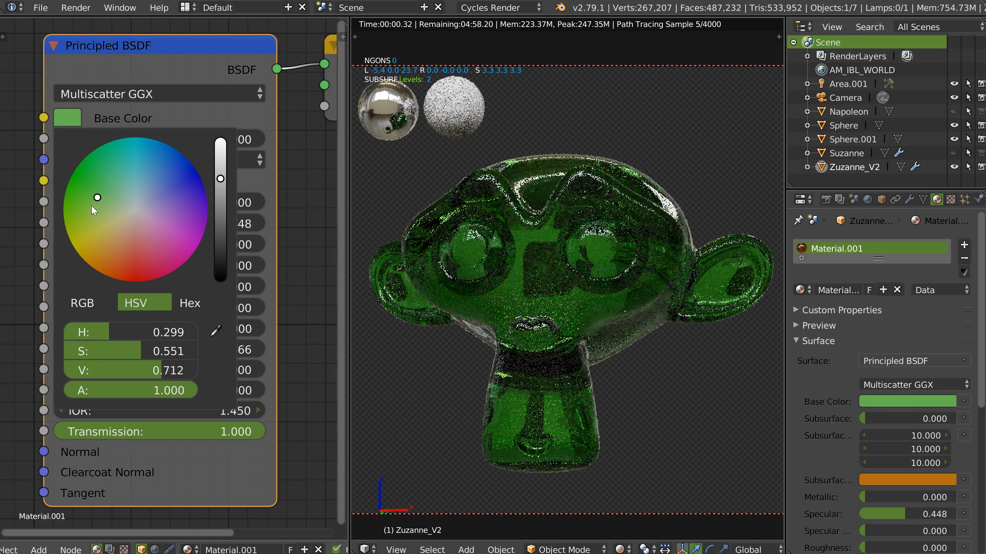
click(92, 202)
click(220, 207)
drag(221, 209, 220, 214)
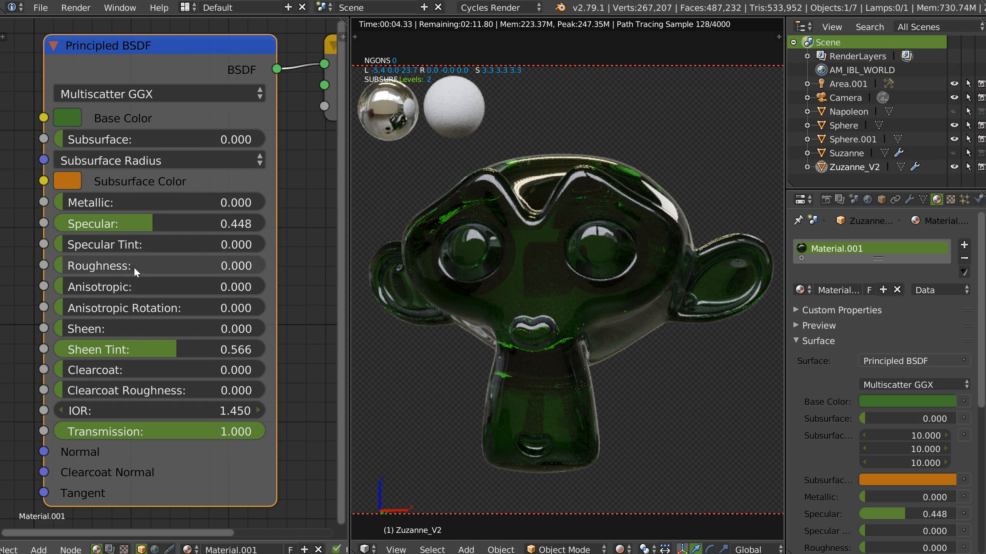
Switch the shader's distribution to GGX and set Transmission Roughness to about 0.233.
click(73, 94)
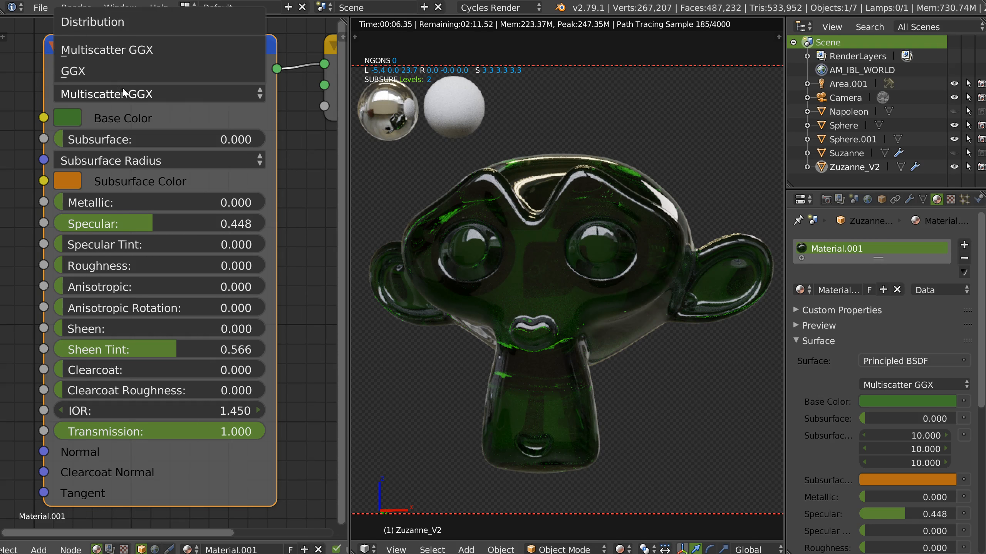
click(72, 73)
drag(69, 453, 128, 455)
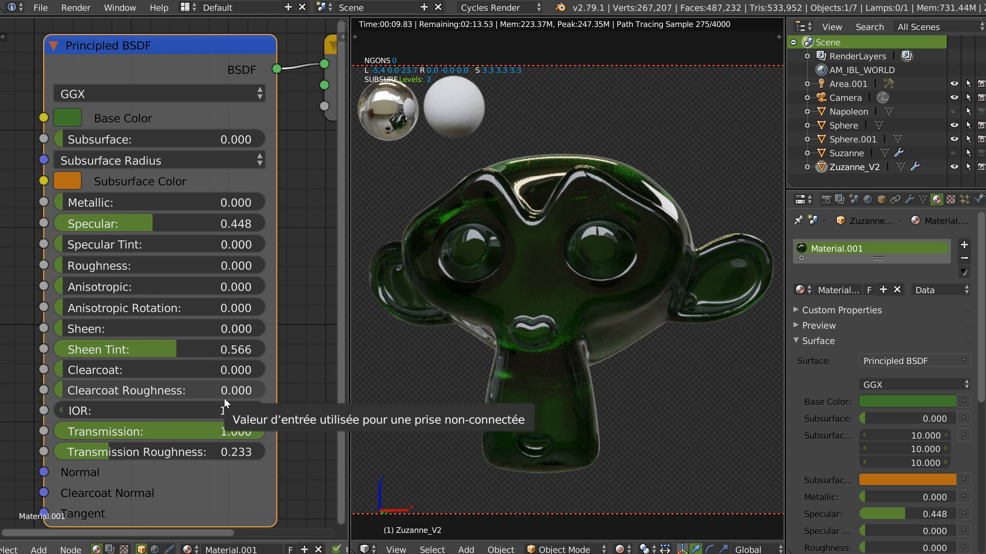
Try Specular Tint at 1.000 on the green glass, then return it to 0.000.
drag(233, 244, 273, 260)
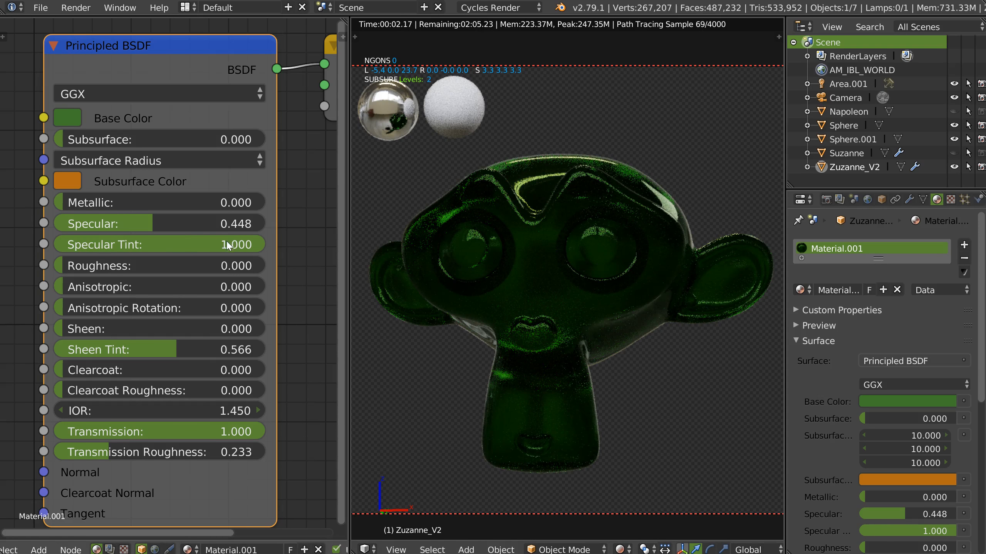
drag(236, 250, 264, 247)
drag(232, 246, 58, 245)
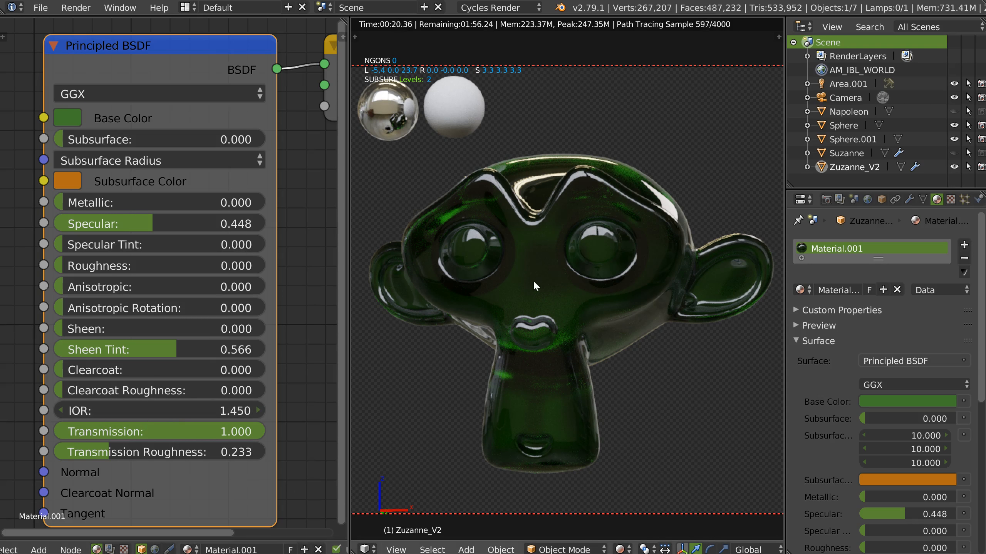
Set IOR to 2.000 and lower Transmission Roughness to about 0.101 and on to 0.000, keeping Specular Tint at 0.0.
drag(82, 458, 62, 460)
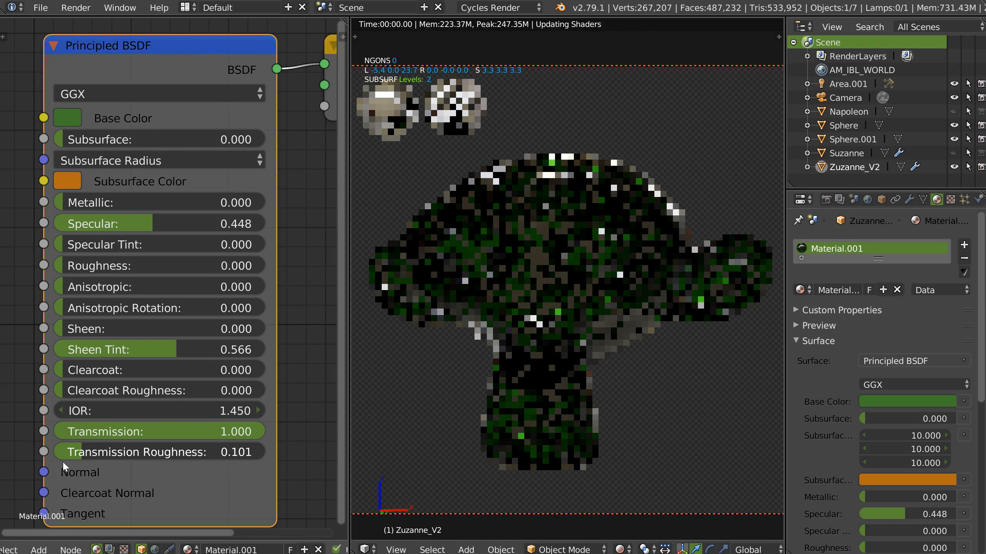
click(147, 411)
text(2)
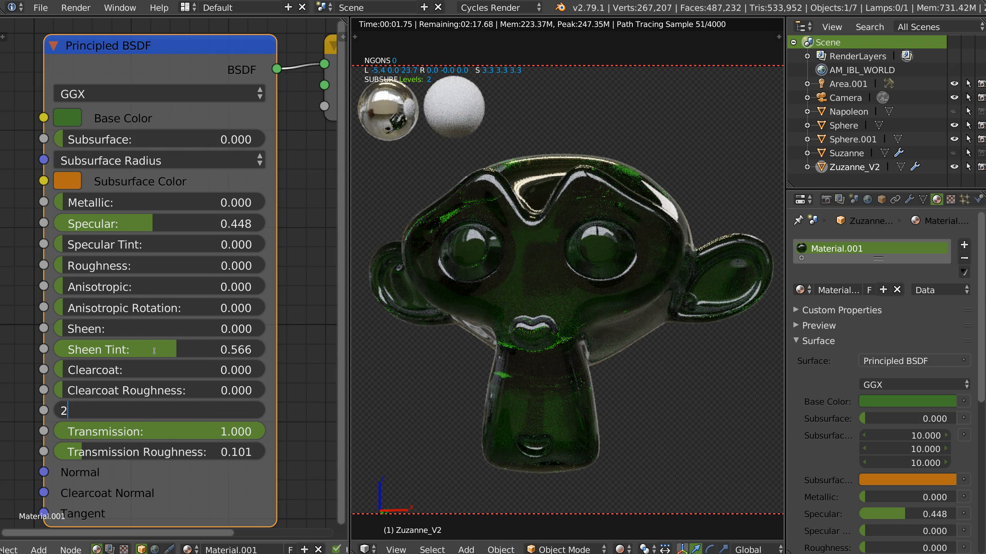
key(Return)
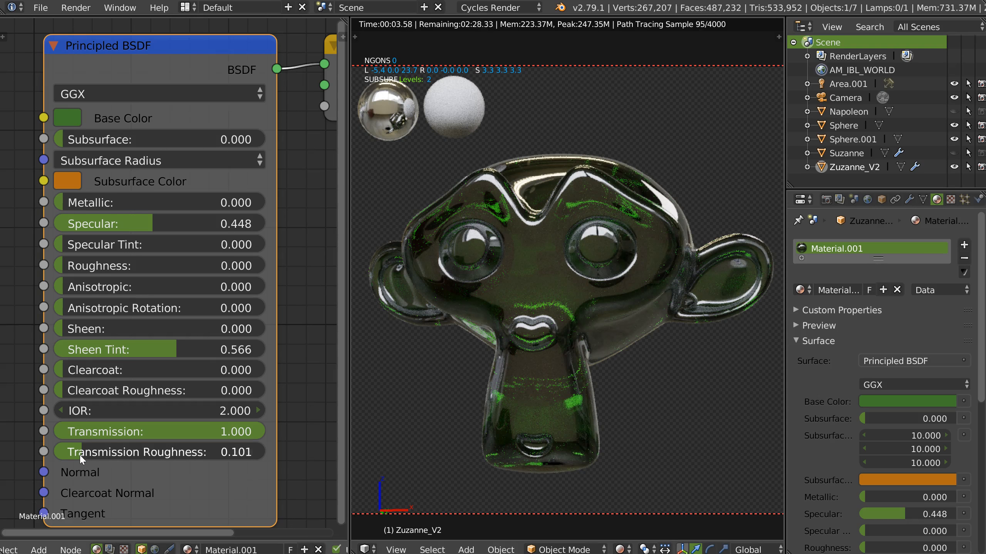
drag(155, 453, 58, 453)
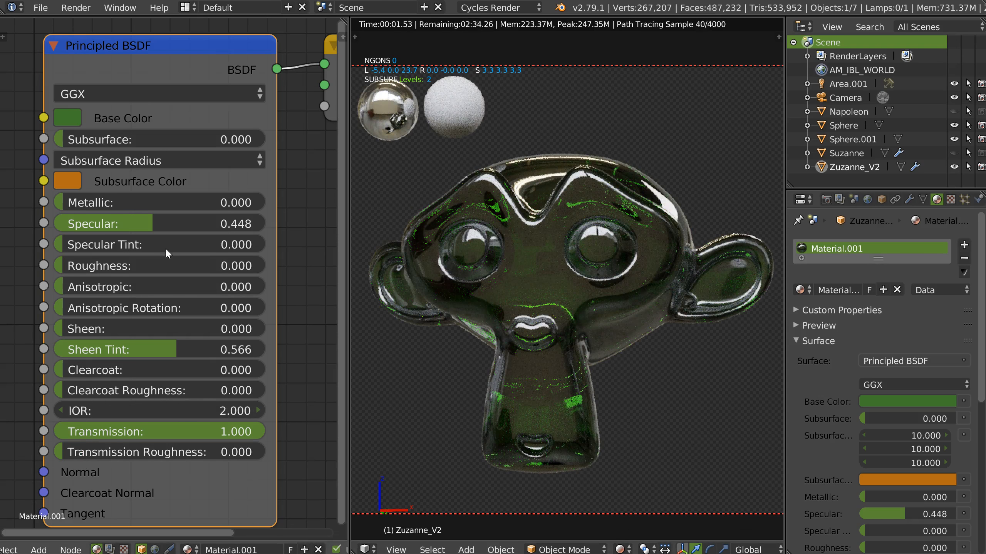
click(128, 244)
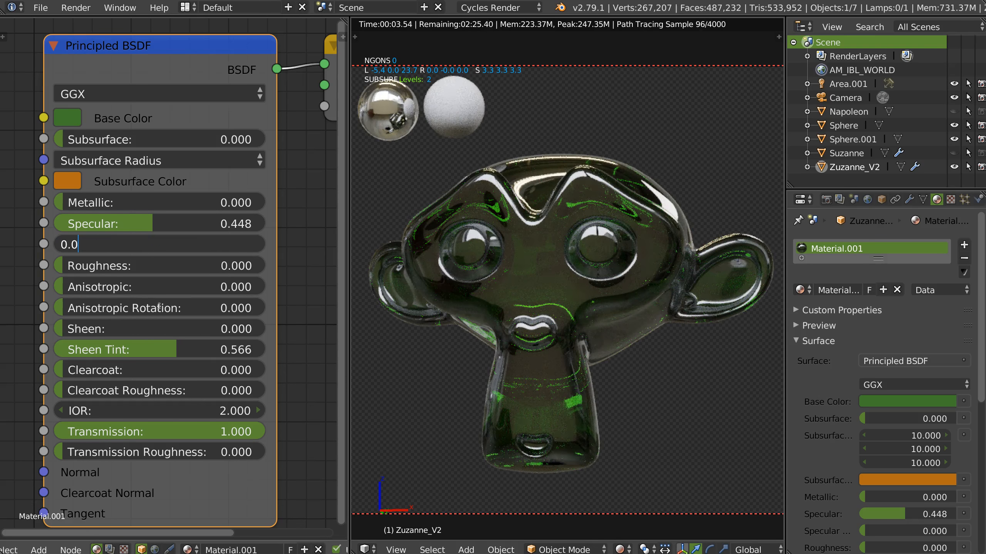
key(Return)
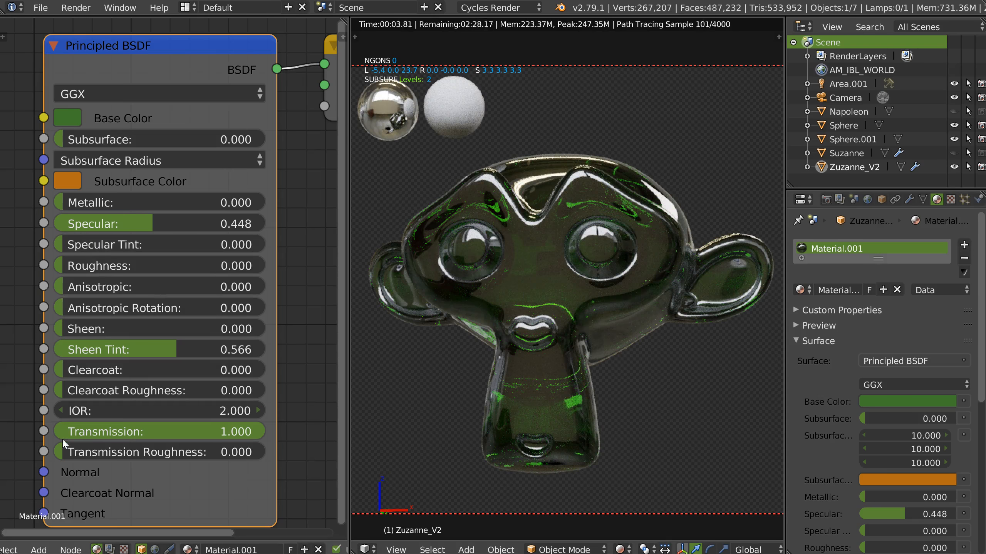
Compare the green glass with IOR at 1.450 and at 1.280.
click(136, 410)
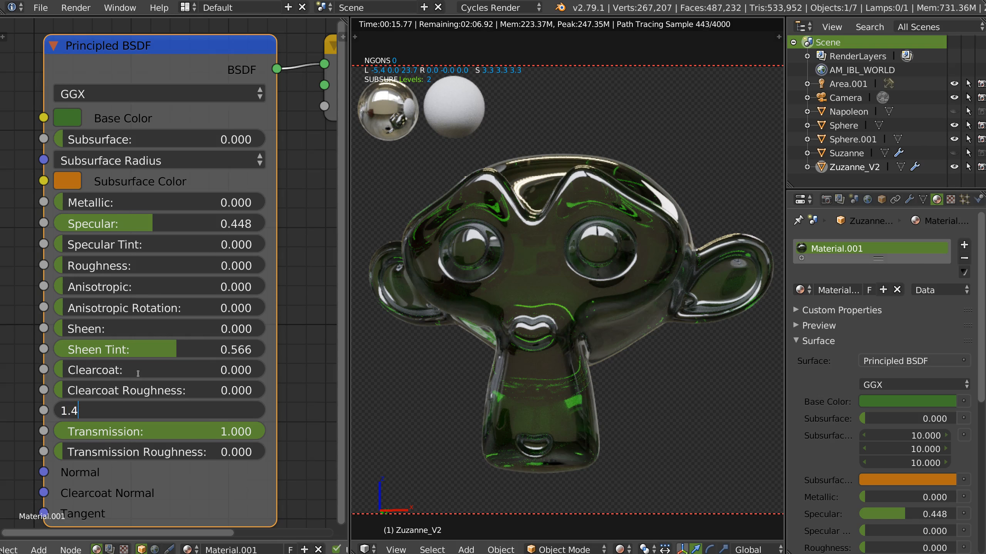
key(Return)
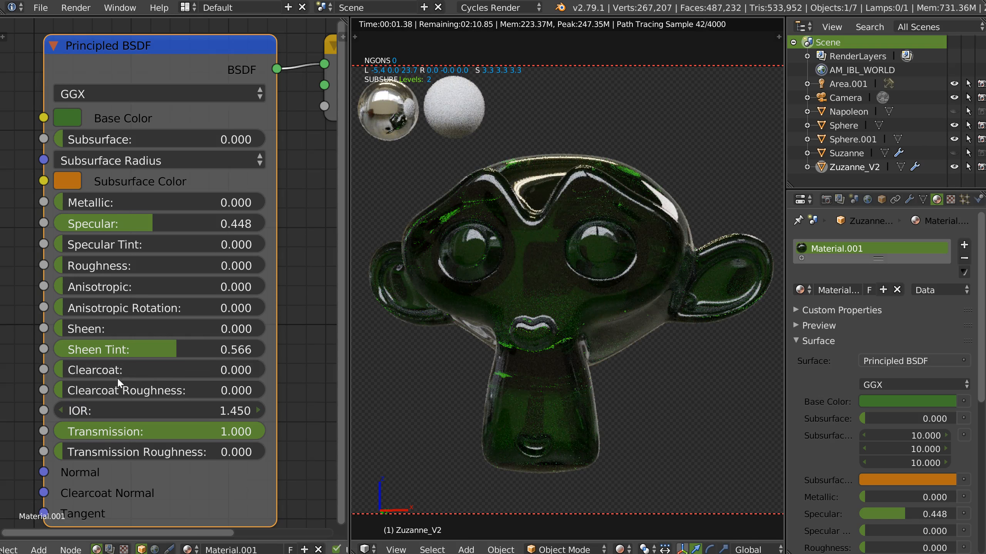
click(126, 411)
text(1.2)
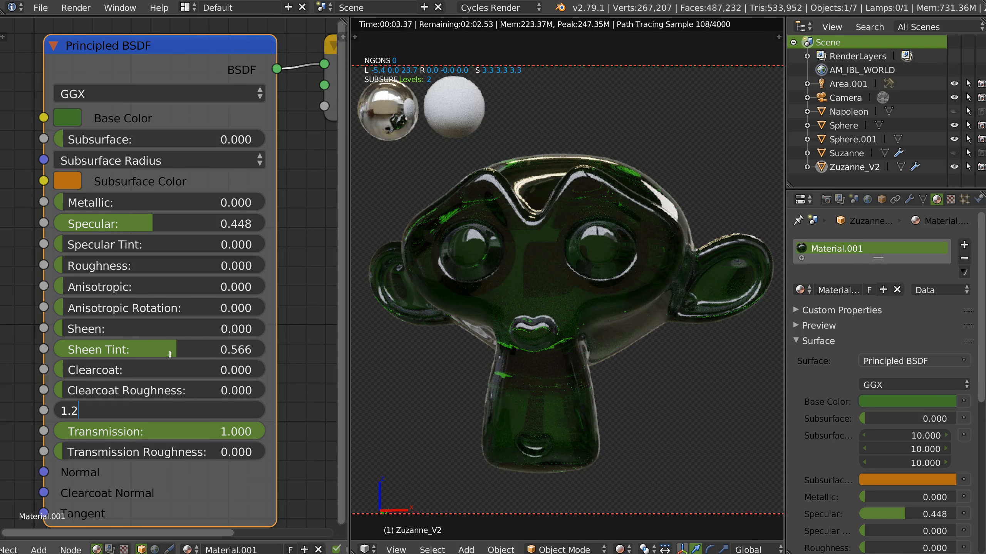
text(8)
key(Return)
Remove the green from the Base Color and raise its brightness to pure white.
click(73, 115)
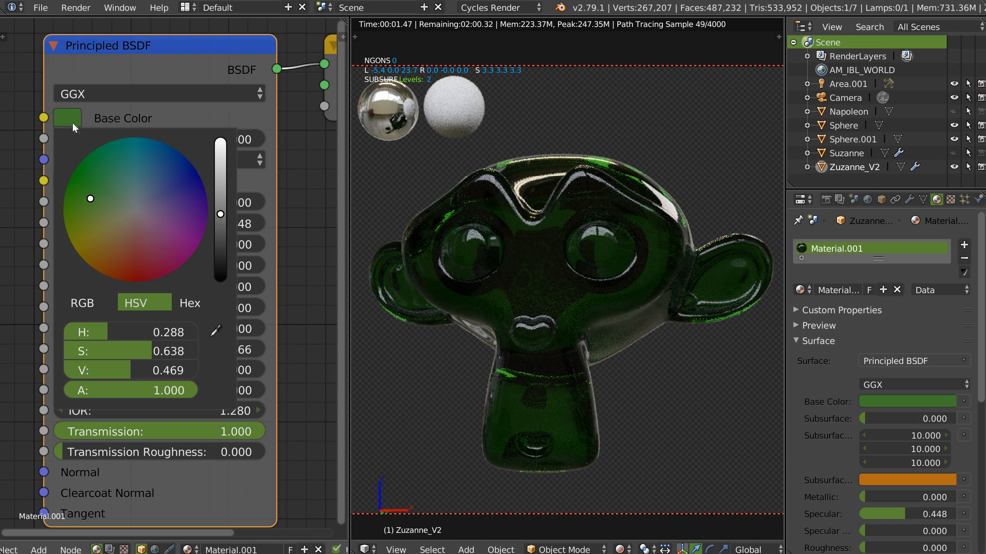
key(BackSpace)
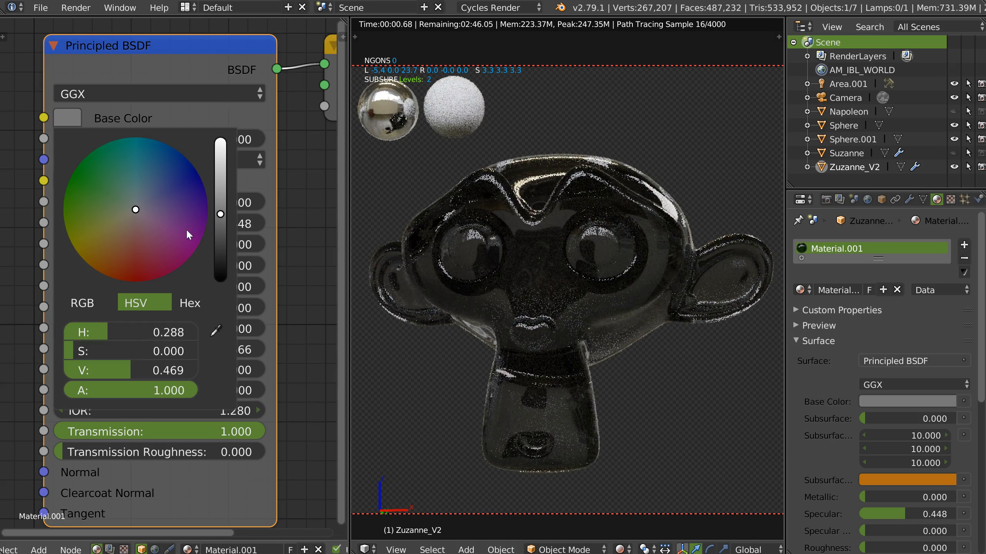
scroll(130, 152, up, 10)
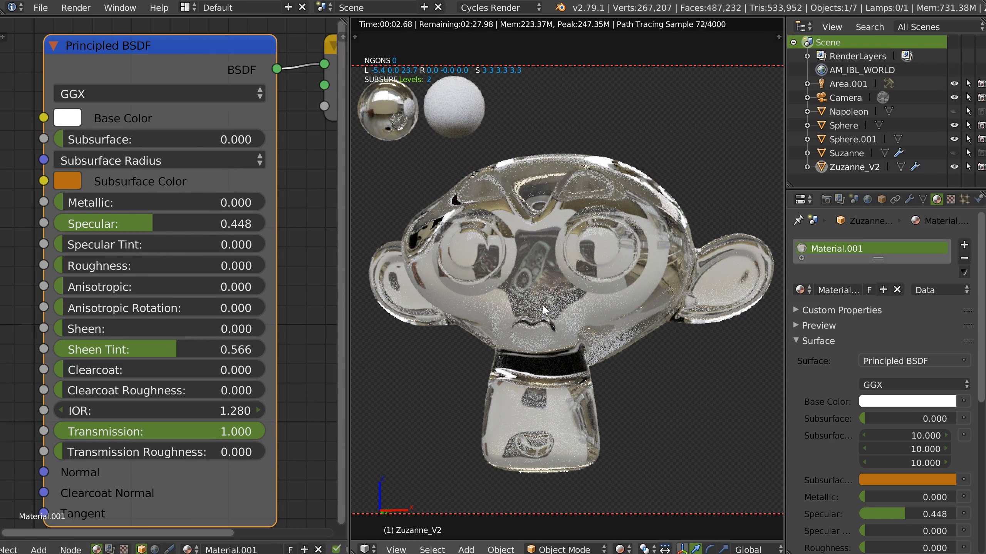
Set the clear glass's IOR to 2.000, then raise it to 2.200.
click(170, 411)
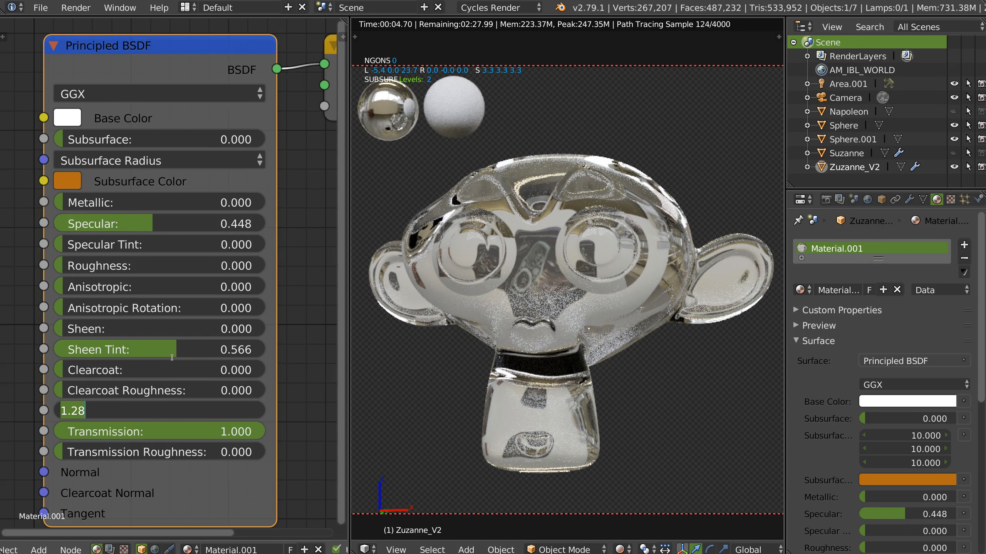
text(2)
key(Return)
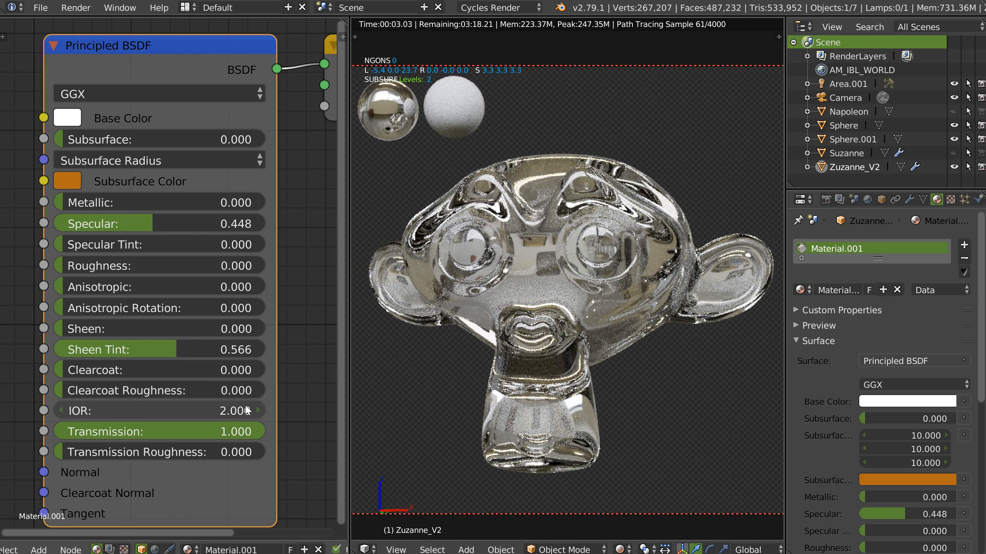
click(203, 408)
text(2.)
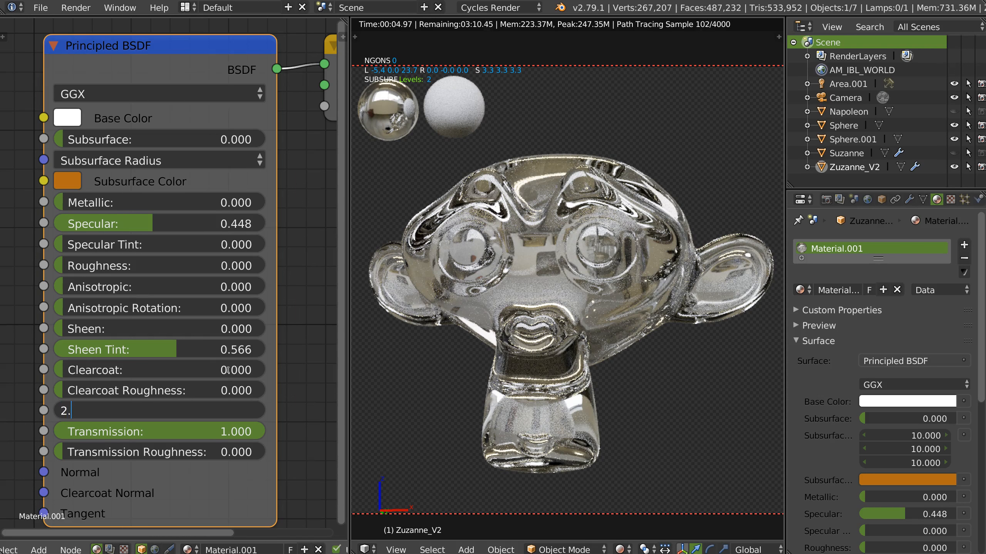
text(200)
key(Return)
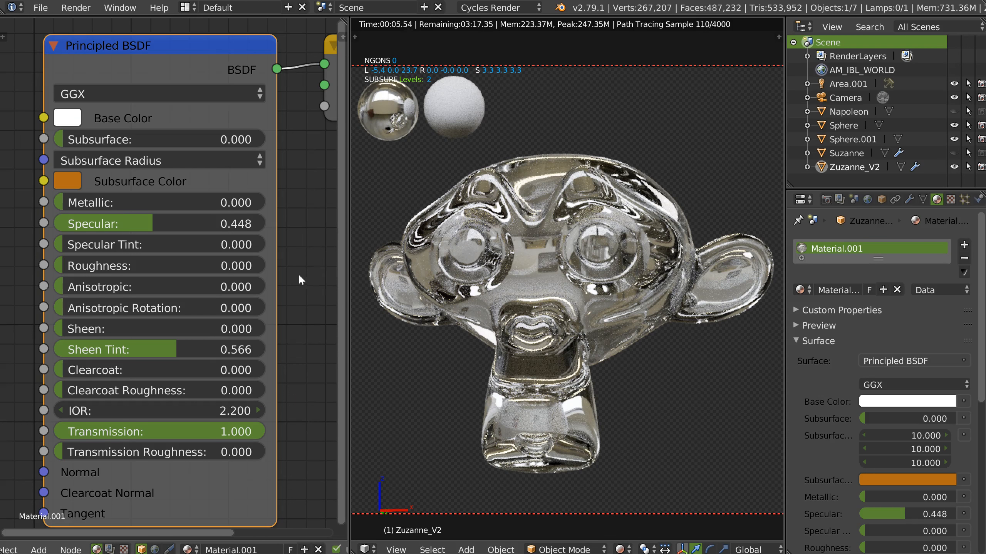
Try Transmission Roughness at about 0.127 on the clear glass, then bring it back to 0.000.
key(n)
key(n)
drag(72, 453, 134, 457)
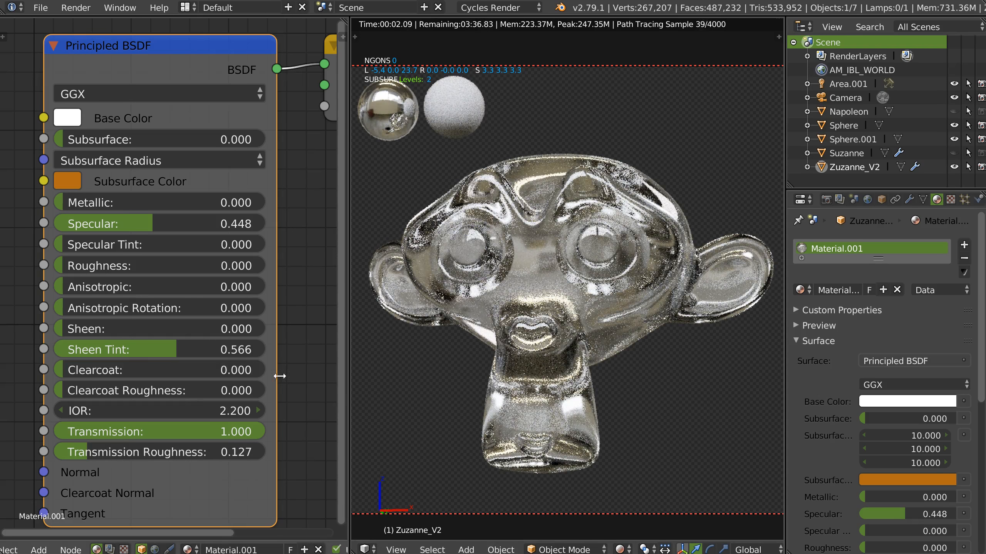
drag(114, 453, 80, 454)
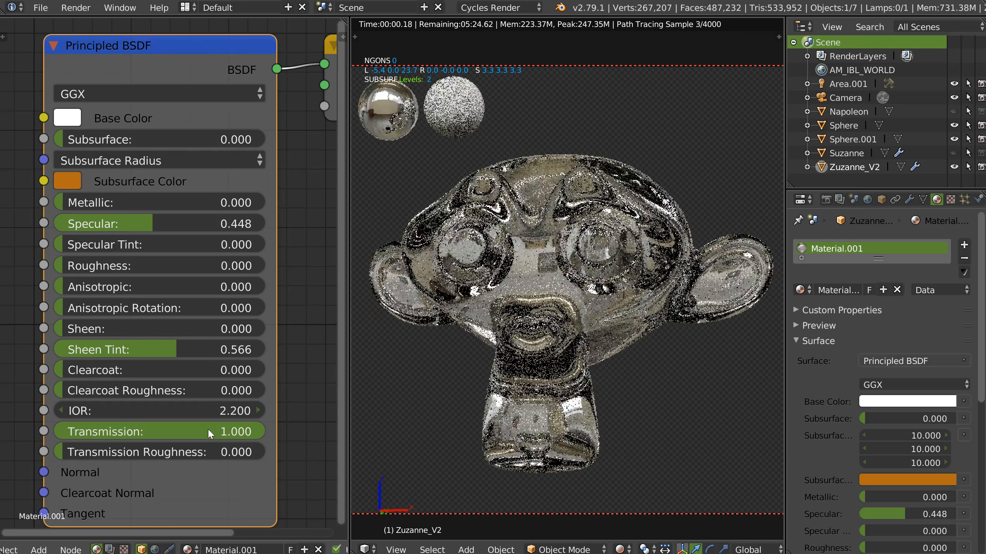
Reset Transmission to 0.000, compare the Base Color's value at about 0.889 and 1.000, and set it to 0.8.
key(BackSpace)
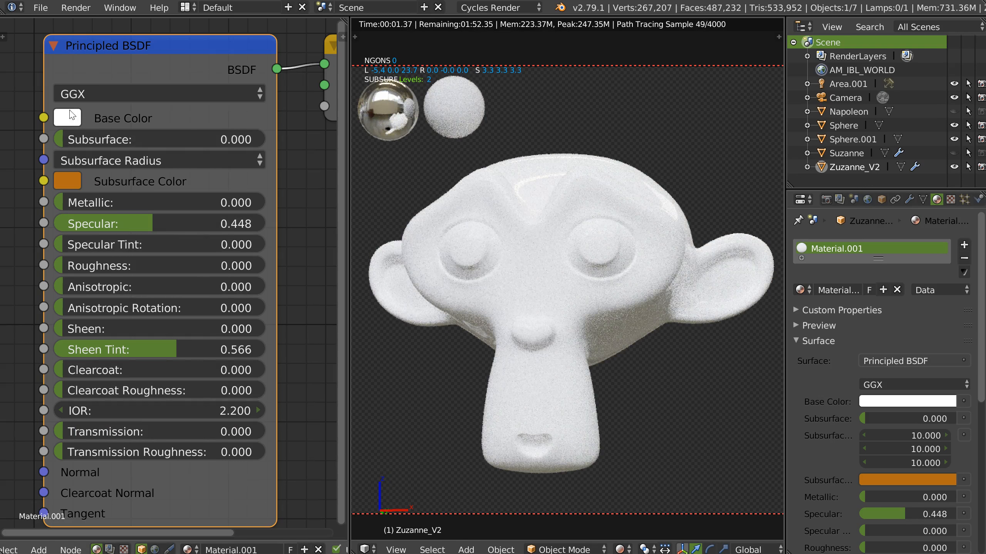
click(69, 118)
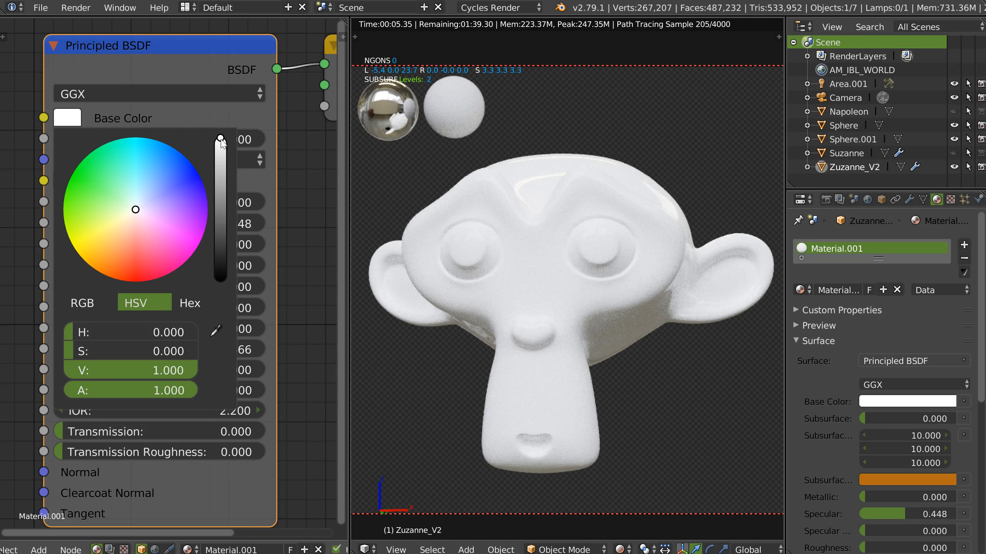
click(219, 144)
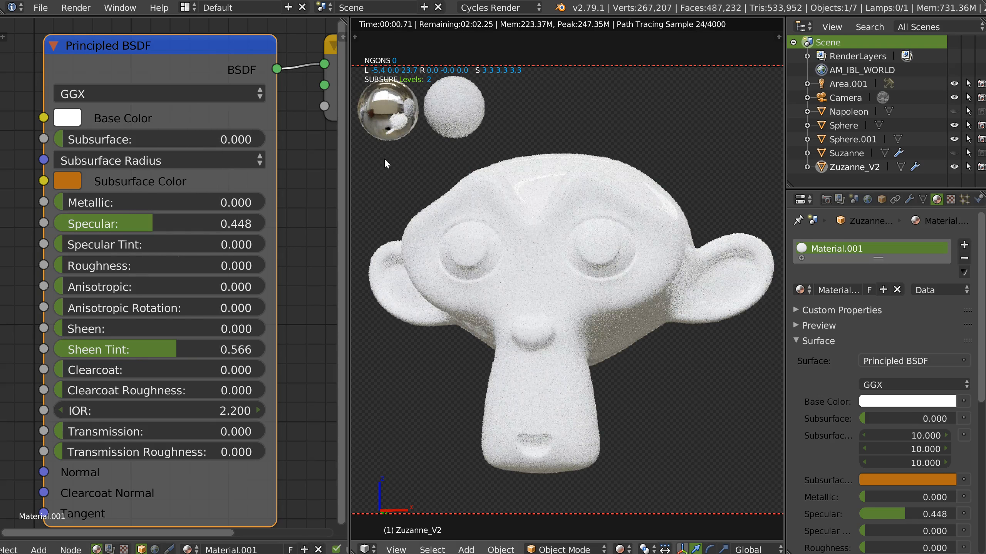
click(69, 124)
drag(220, 141, 220, 152)
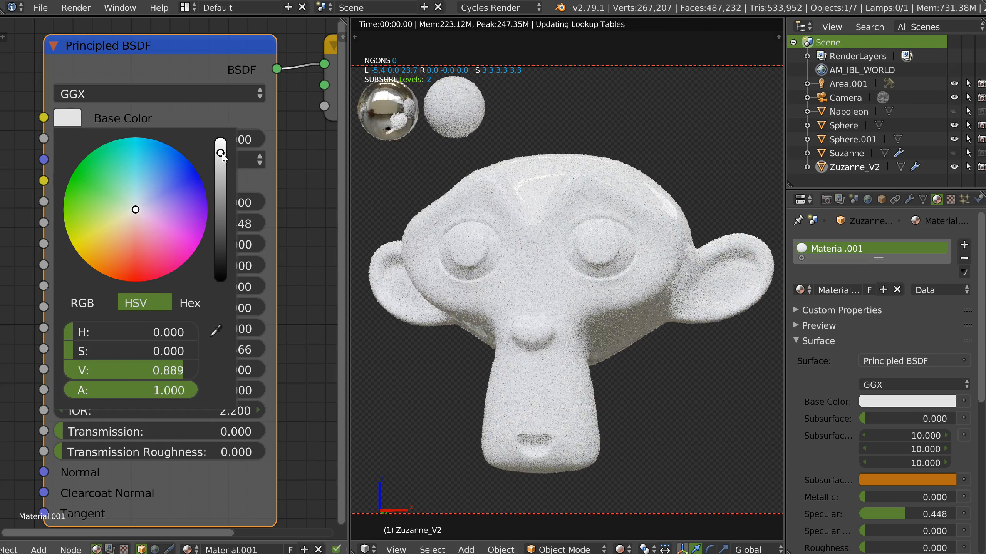
drag(182, 373, 209, 372)
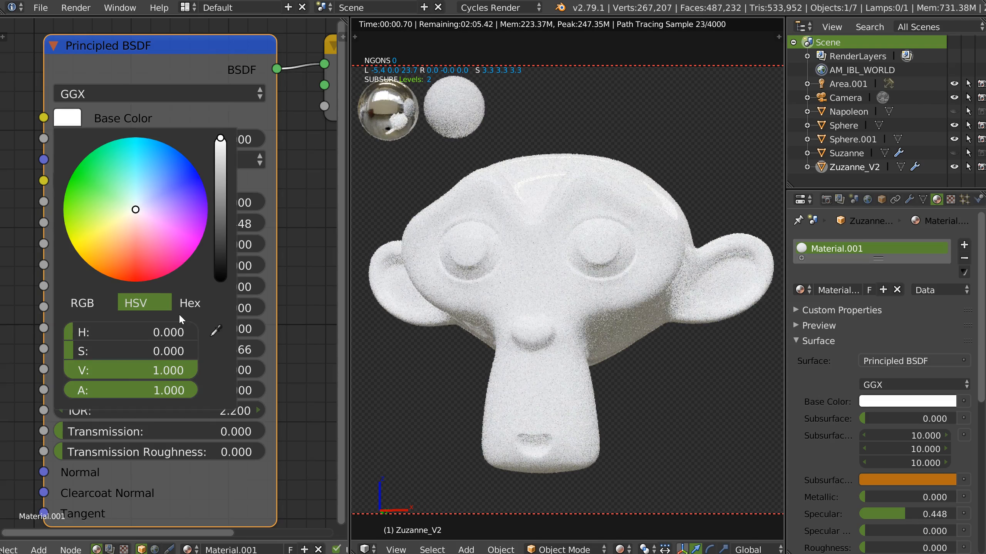
click(123, 372)
text(0.8)
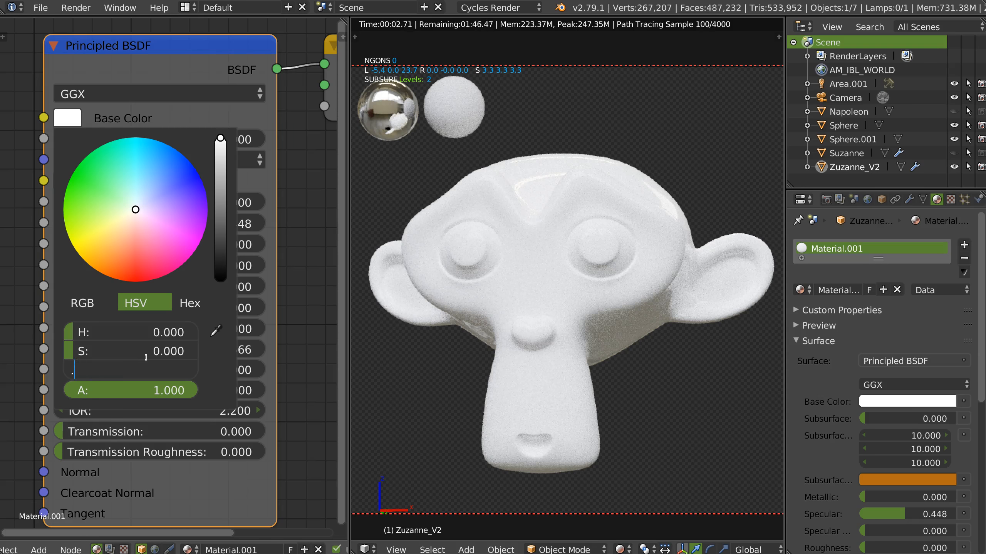
key(Return)
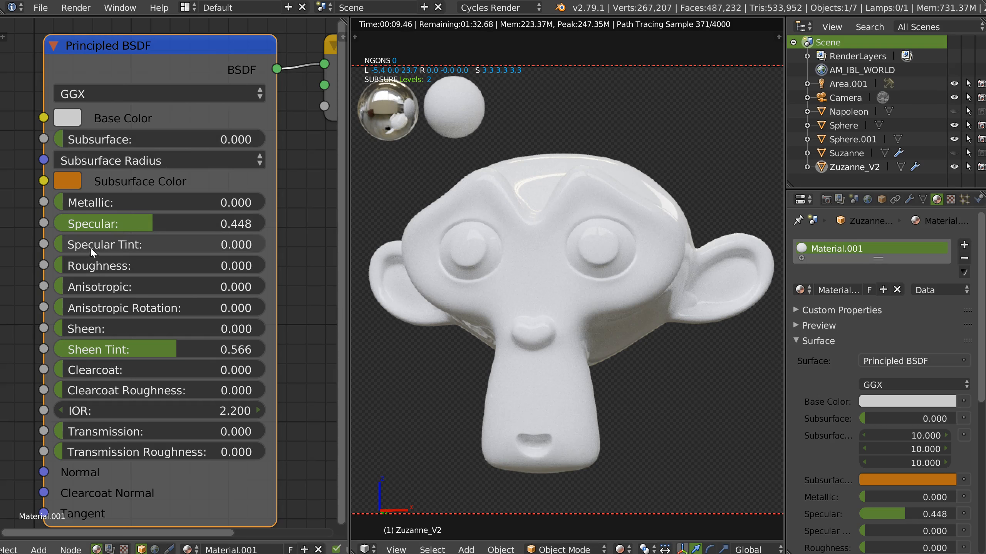
Set the material's Specular to 0.2 and raise its Roughness to about 0.019.
click(135, 220)
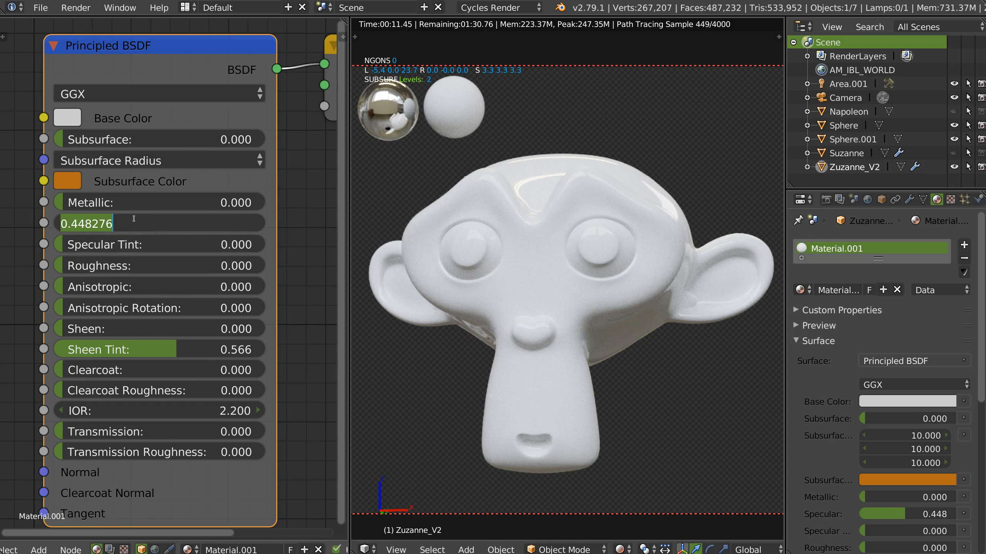
text(.2)
key(Return)
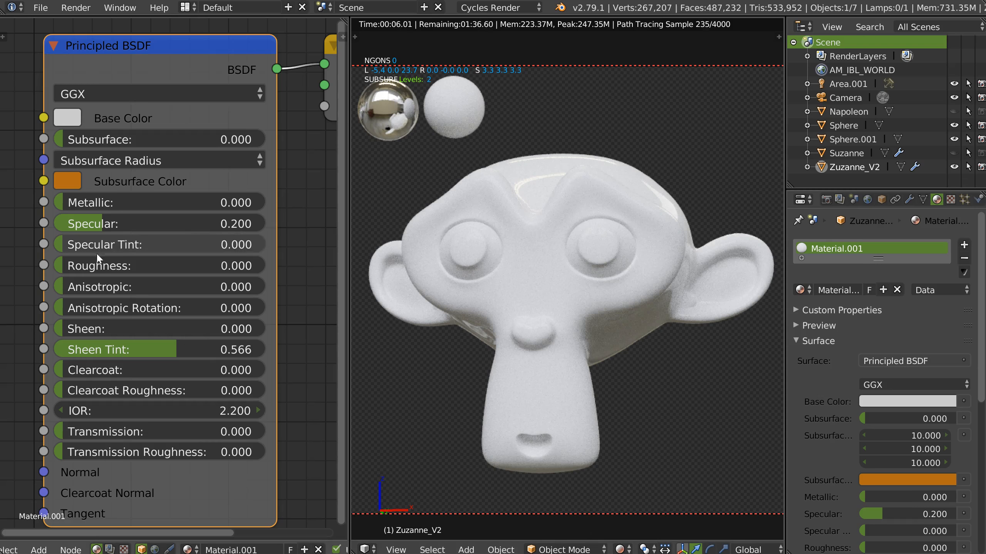
drag(63, 266, 95, 273)
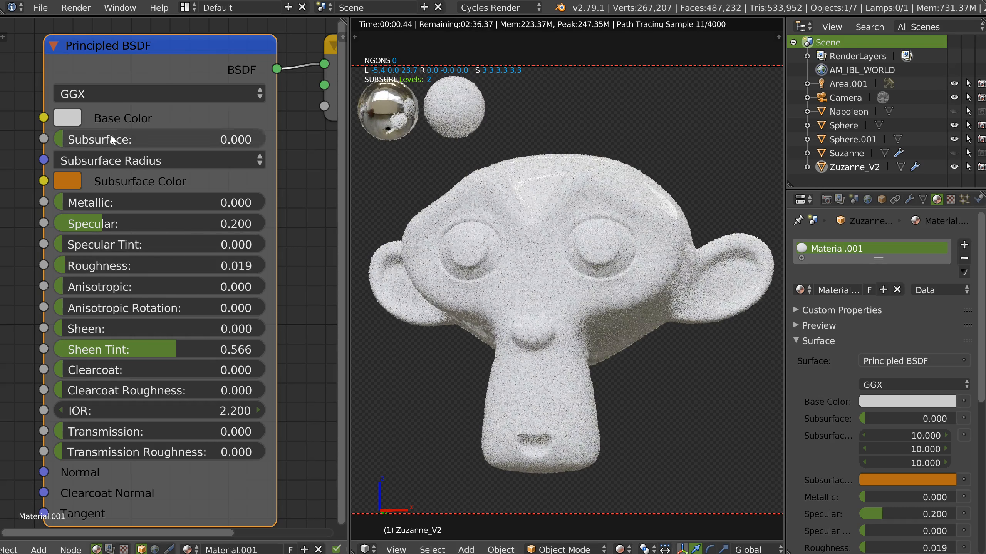
Try a blue Base Color around hue 0.683, shift it to teal around hue 0.424, and soften it to a pale green.
click(64, 118)
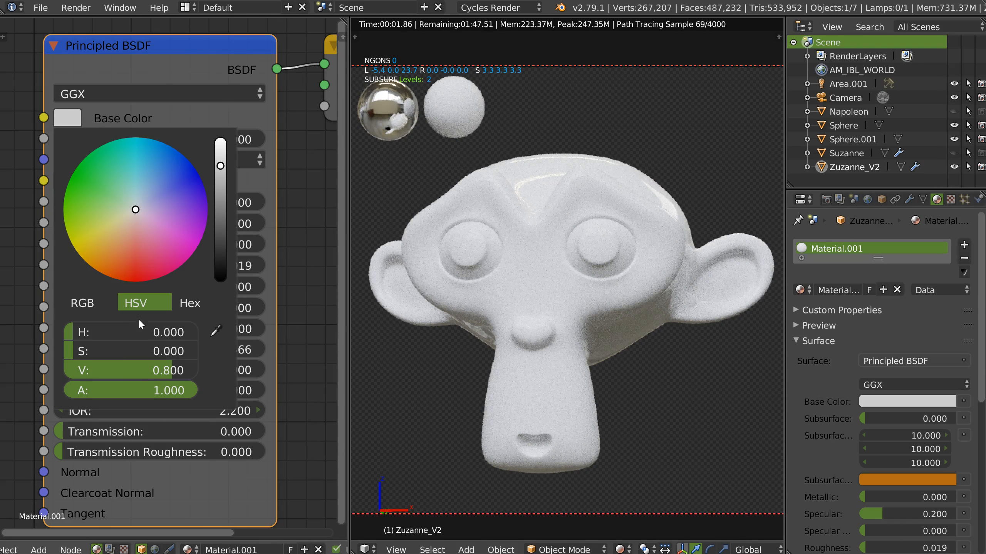
drag(99, 331, 154, 331)
drag(136, 211, 174, 169)
drag(139, 323, 148, 303)
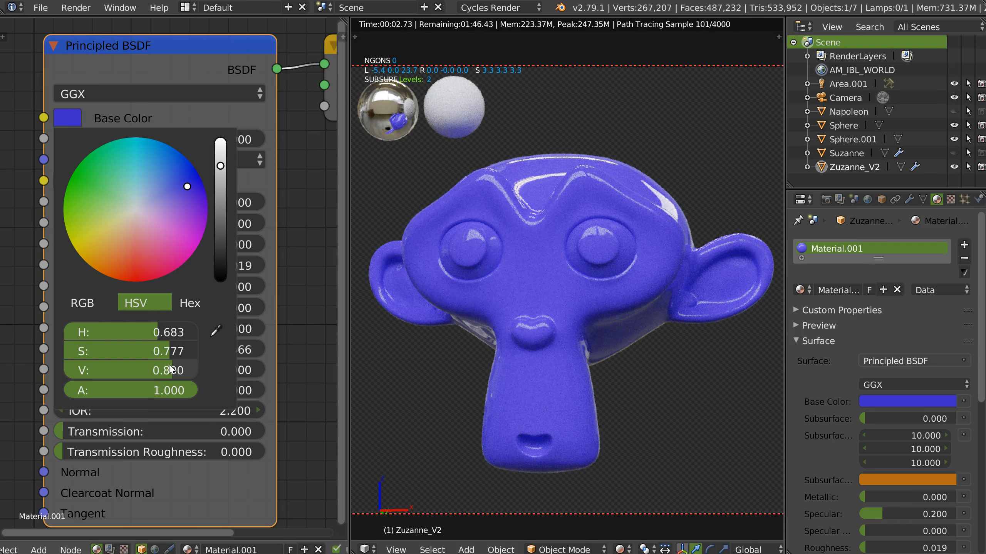
drag(154, 333, 110, 332)
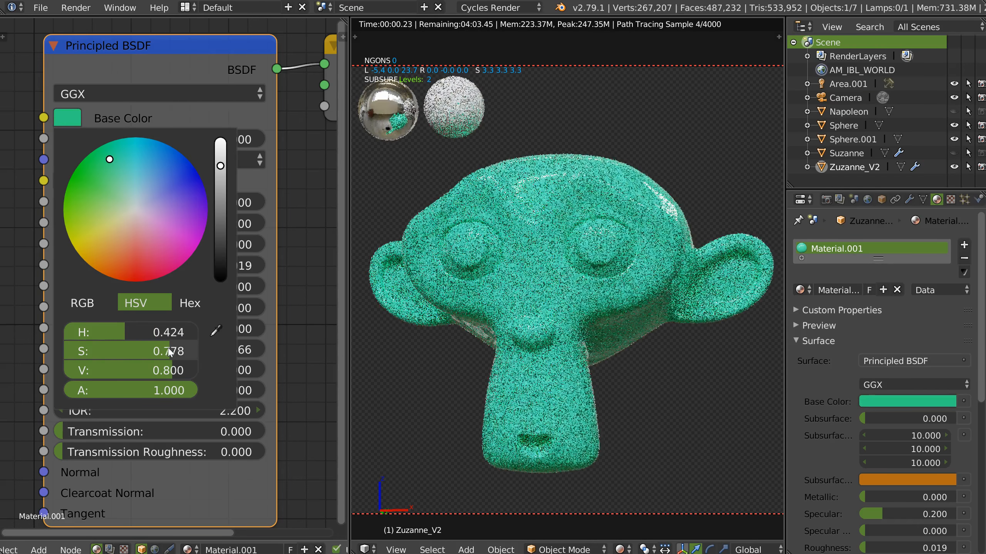
drag(170, 350, 118, 339)
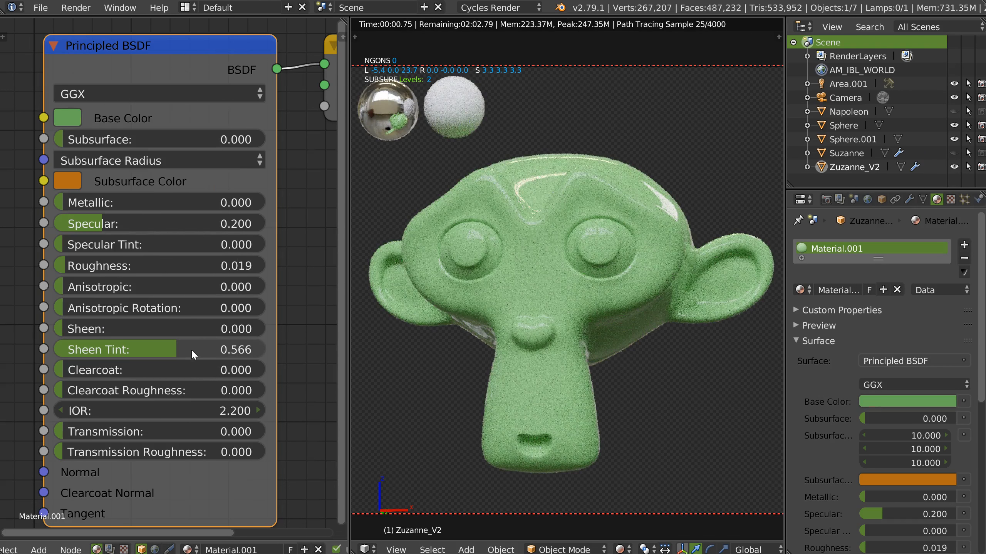
Try a fully saturated bright blue Base Color, followed by a saturated green at hue 0.319 and value 1.000.
click(70, 120)
drag(166, 199, 228, 114)
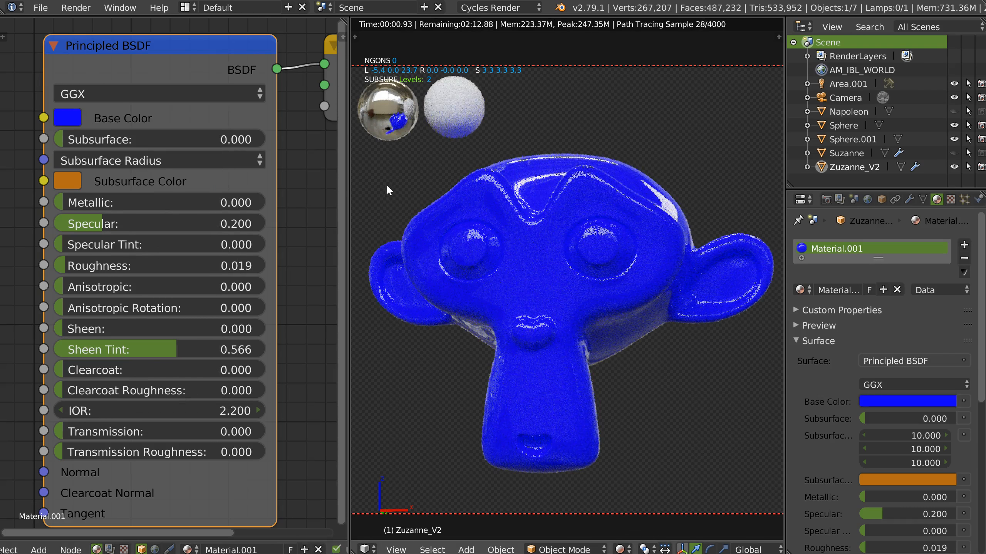
click(70, 115)
drag(128, 194, 54, 170)
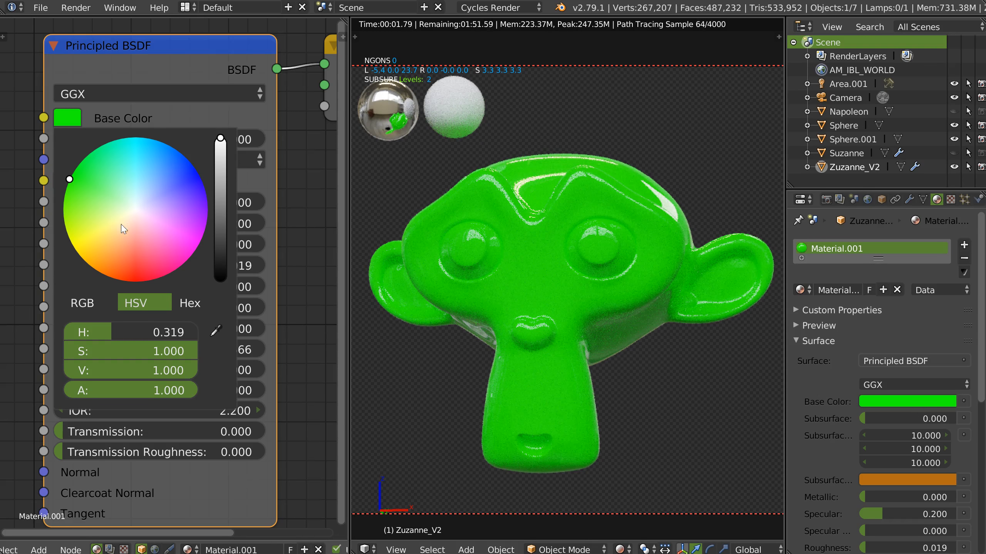
Try other Base Color hues and settle on a darker blue with hue 0.545, saturation 0.822 and value 0.635.
mouse_move(134, 242)
mouse_down()
mouse_move(149, 303)
mouse_move(134, 216)
mouse_move(137, 285)
mouse_move(138, 271)
mouse_up()
drag(221, 143, 224, 160)
drag(140, 271, 163, 262)
mouse_move(170, 330)
mouse_down()
mouse_move(111, 332)
mouse_move(121, 331)
mouse_up()
drag(171, 371, 140, 368)
drag(144, 331, 144, 332)
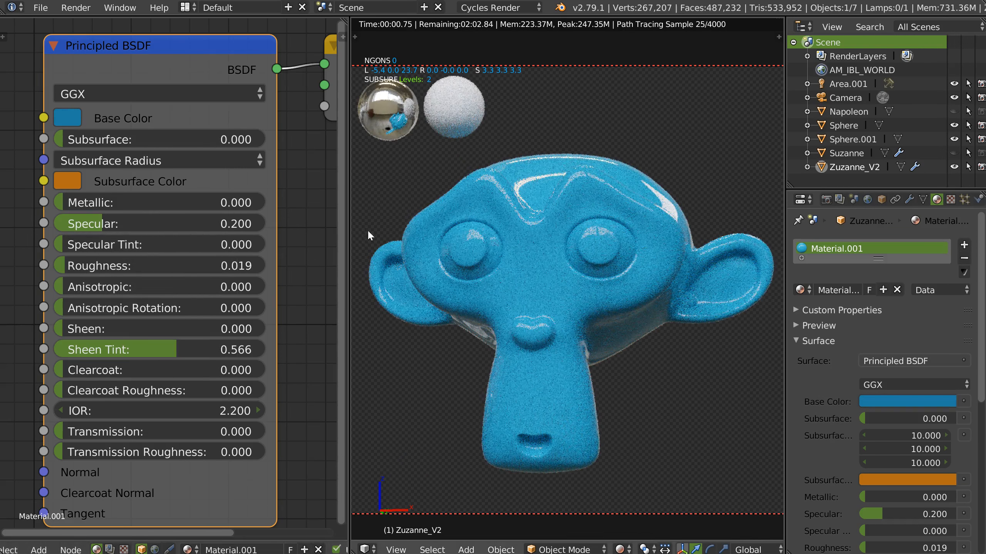
Raise the blue Base Color's value to 0.790, then darken it almost to black.
click(68, 118)
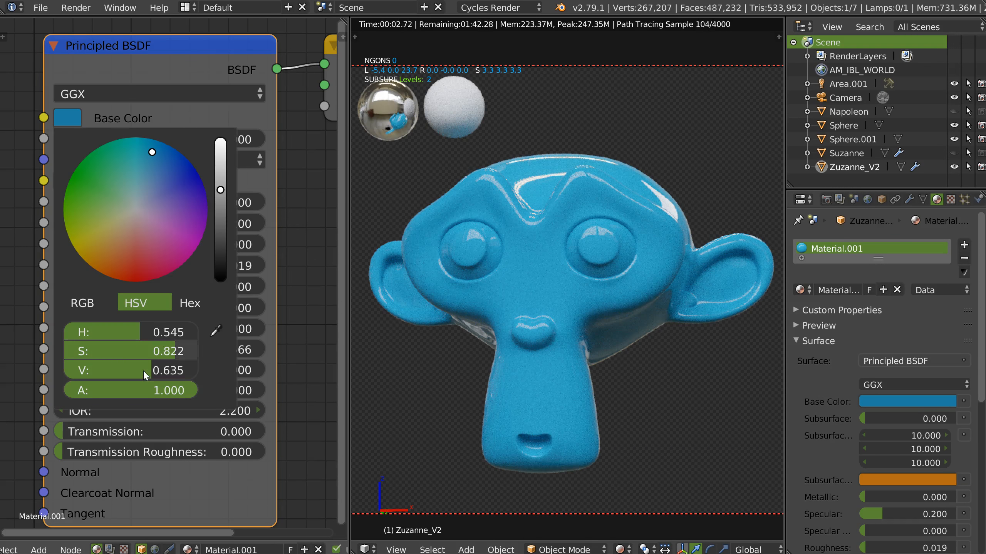
drag(143, 369, 180, 372)
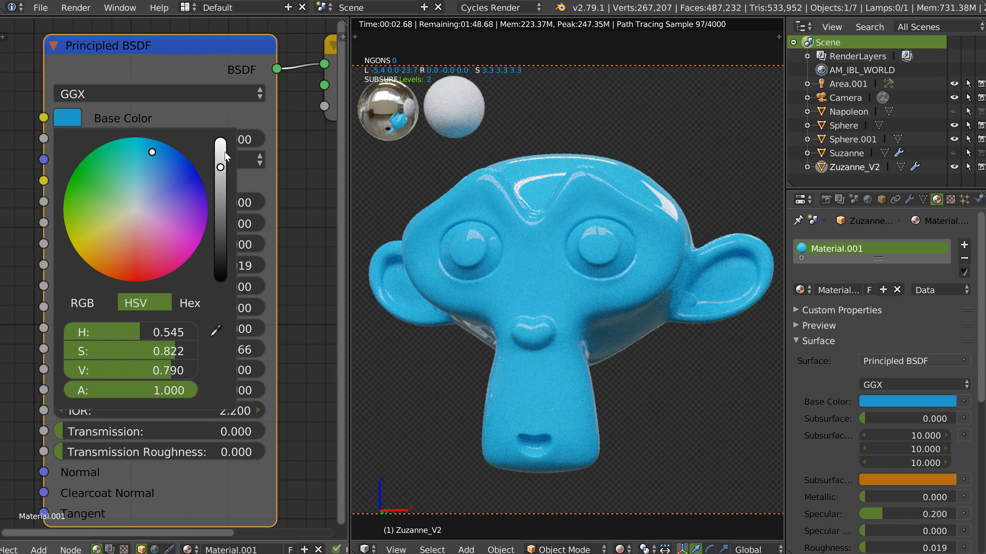
click(222, 271)
drag(223, 272, 223, 274)
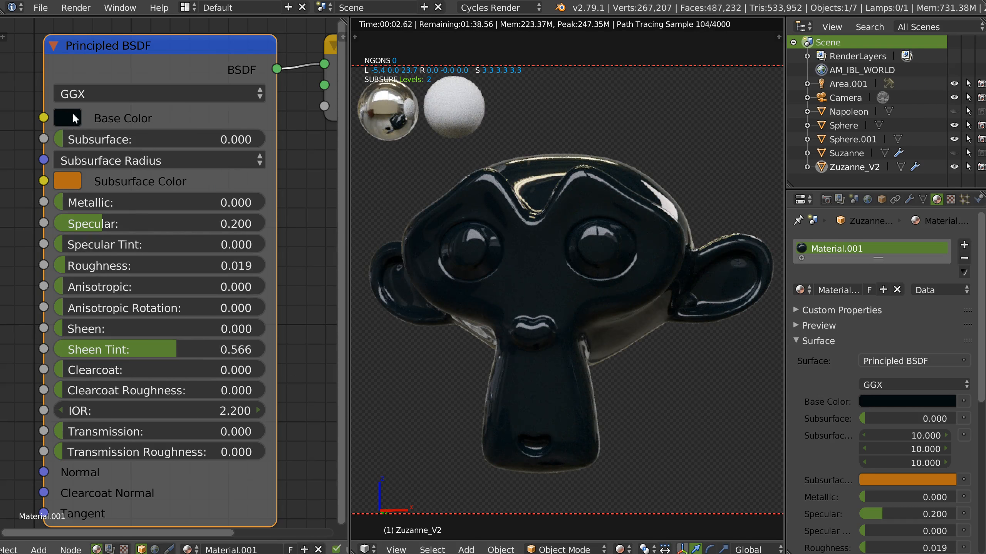
Remove the Base Color's saturation, darken the value further towards black, then raise it to pure white.
click(60, 113)
drag(174, 360, 12, 344)
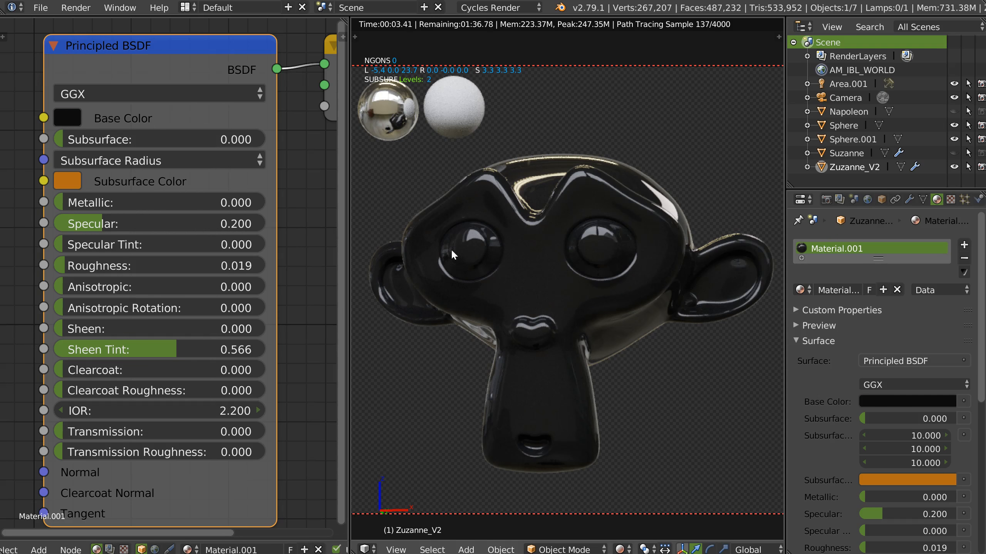
click(62, 116)
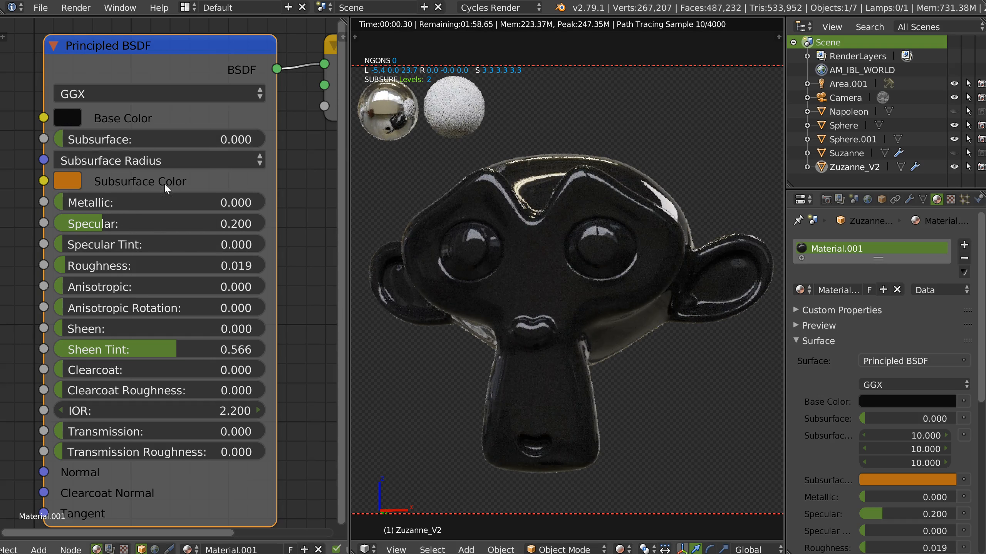
click(65, 119)
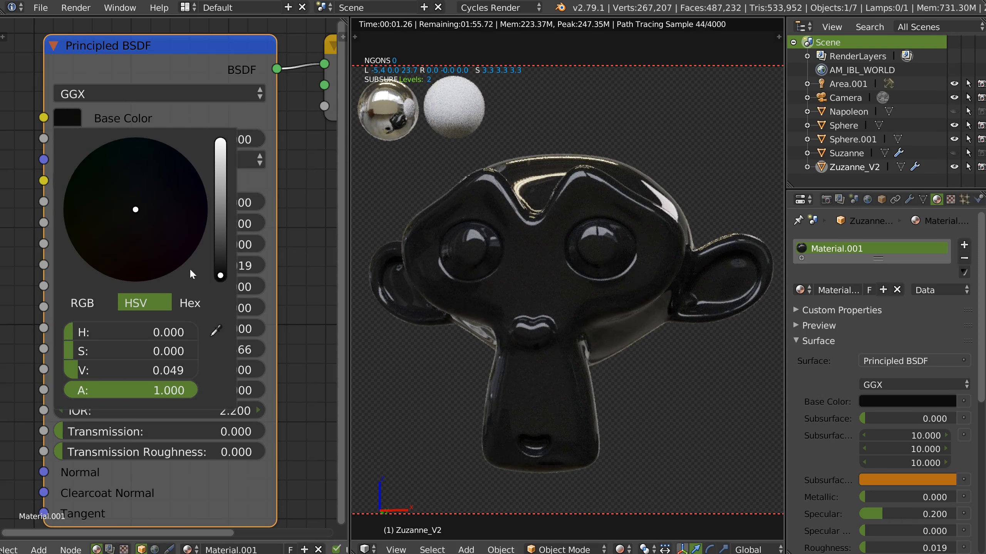
drag(219, 276, 221, 279)
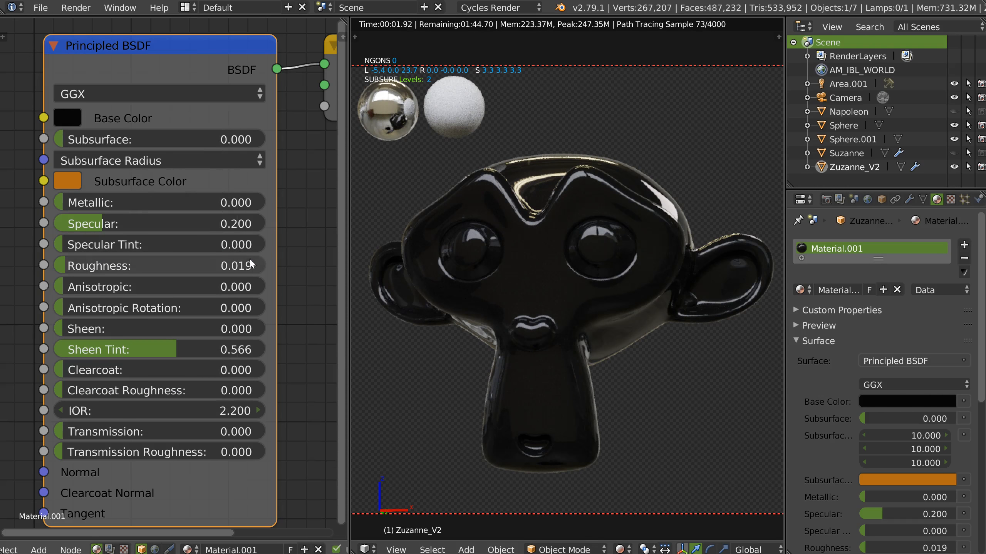
click(67, 119)
drag(220, 278, 235, 119)
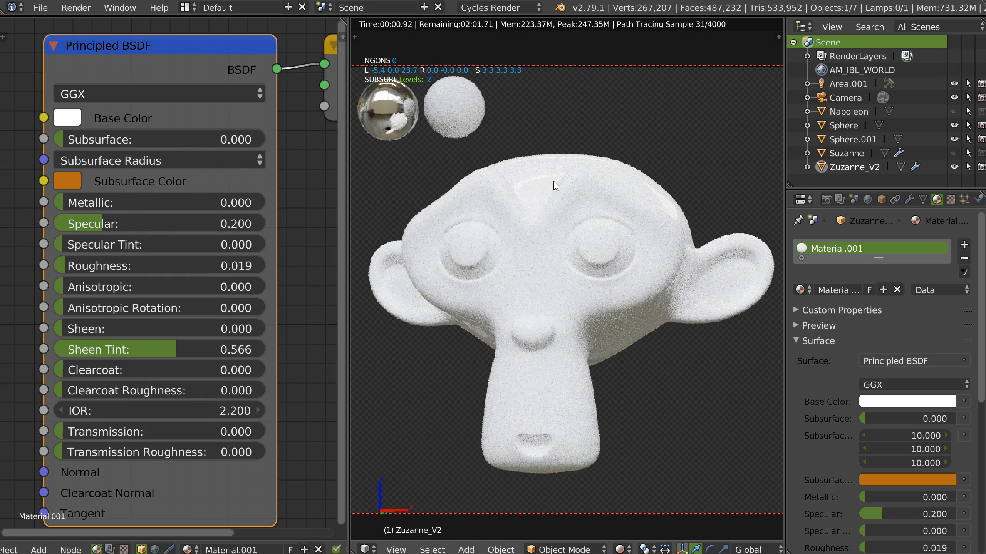
Switch the shader's distribution to Multiscatter GGX and lower the Base Color's value to 0.833.
click(126, 93)
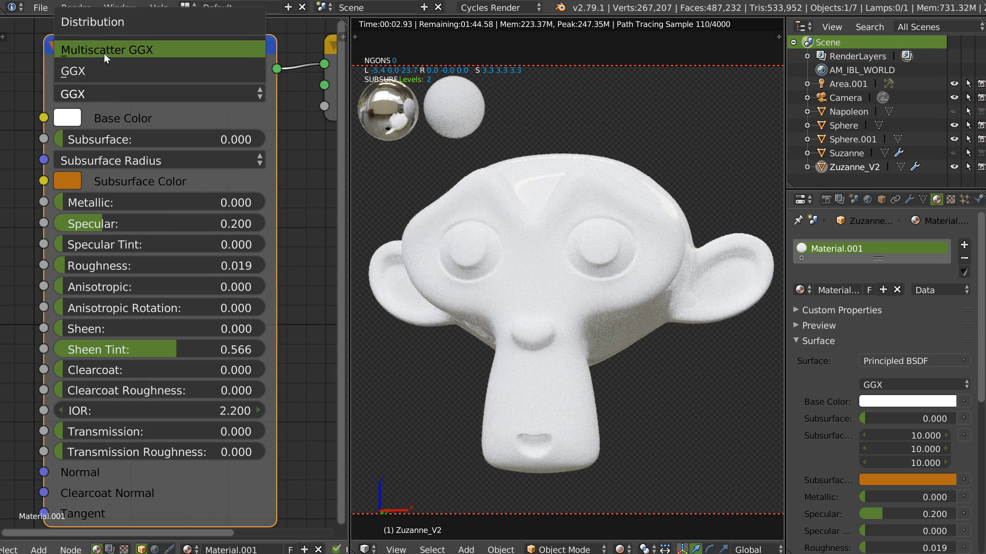
click(114, 47)
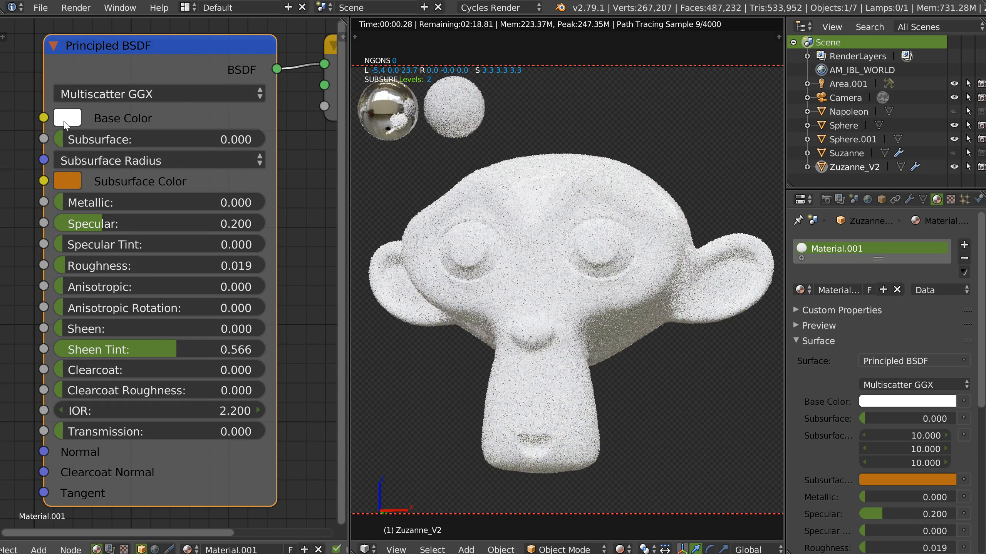
click(67, 117)
scroll(238, 159, down, 1)
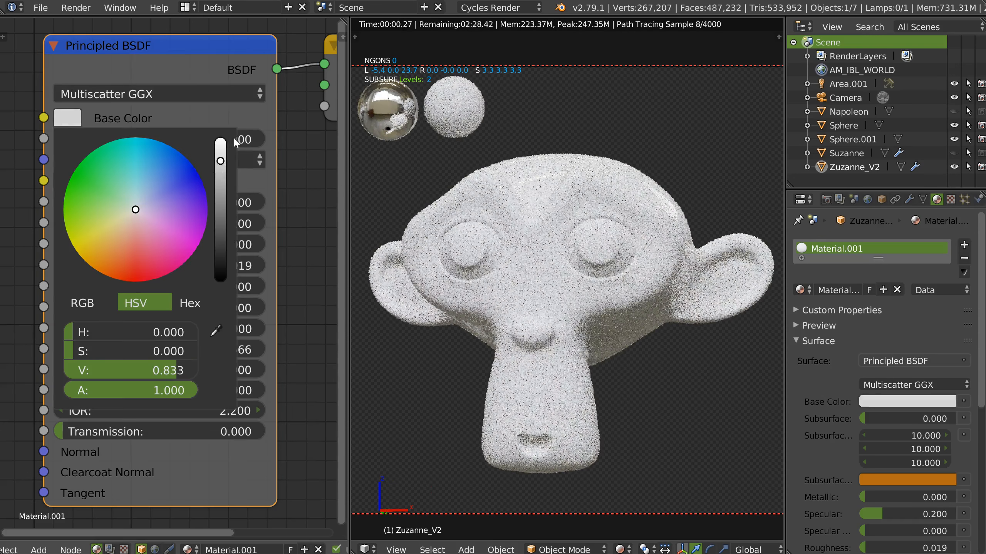
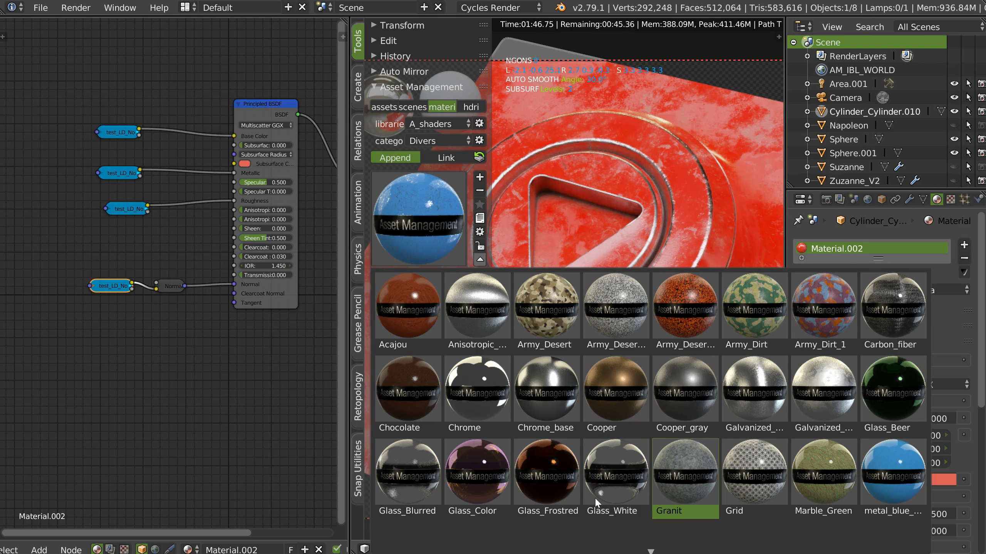
Append the Skratched_Metal_White material from the Divers category of the A_shaders library to the cylinder object.
scroll(595, 498, down, 1)
scroll(596, 493, down, 1)
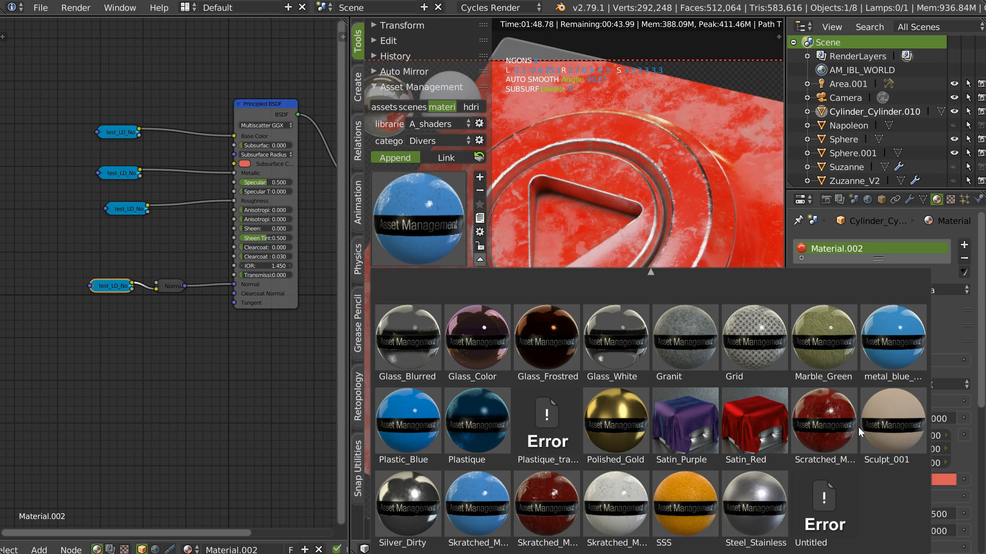
click(618, 505)
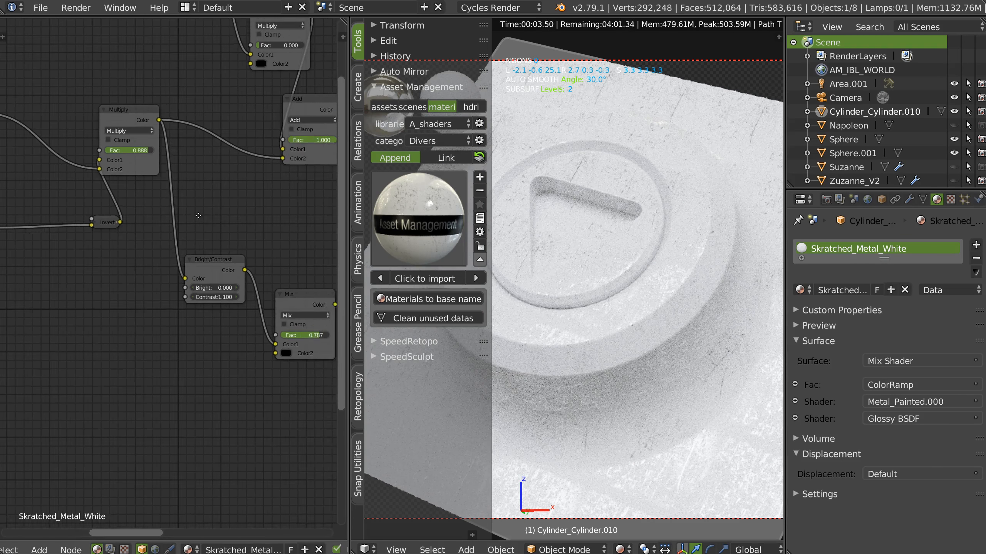
Examine the node tree of the Skratched_Metal_White material, from its textures through the shader nodes to the Material Output.
scroll(167, 228, down, 4)
scroll(219, 238, down, 3)
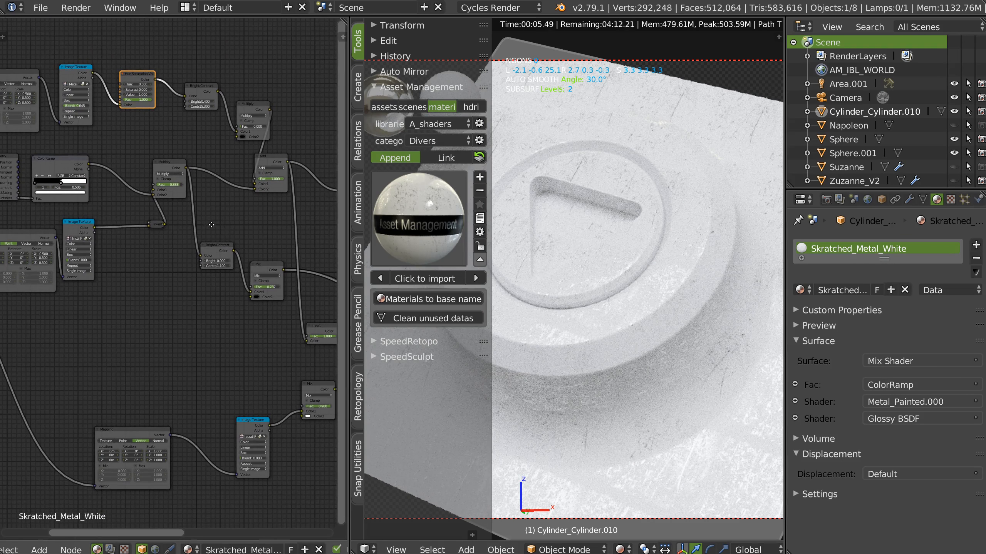
scroll(217, 295, up, 5)
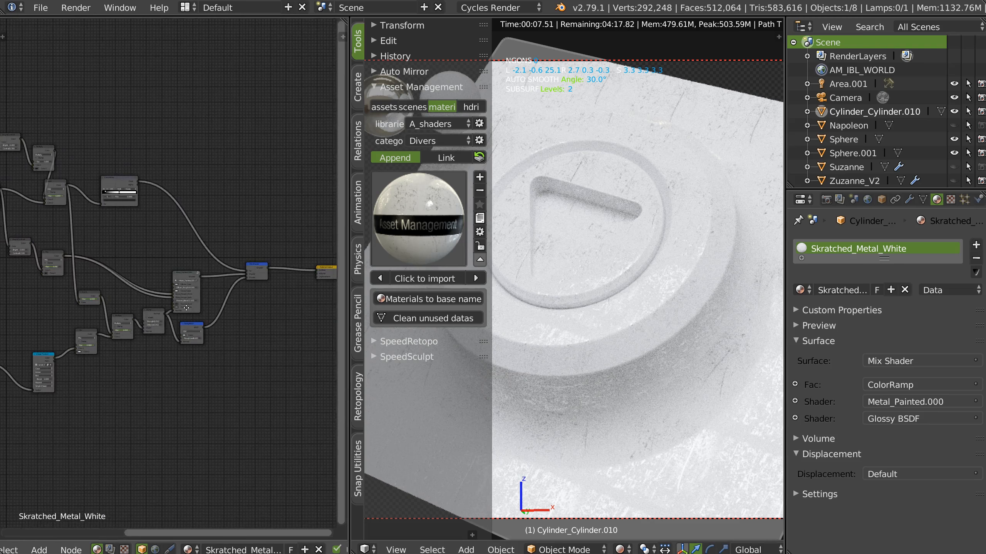
drag(209, 200, 254, 184)
middle_drag(254, 184, 138, 184)
drag(102, 341, 163, 312)
drag(280, 180, 290, 156)
scroll(219, 246, down, 3)
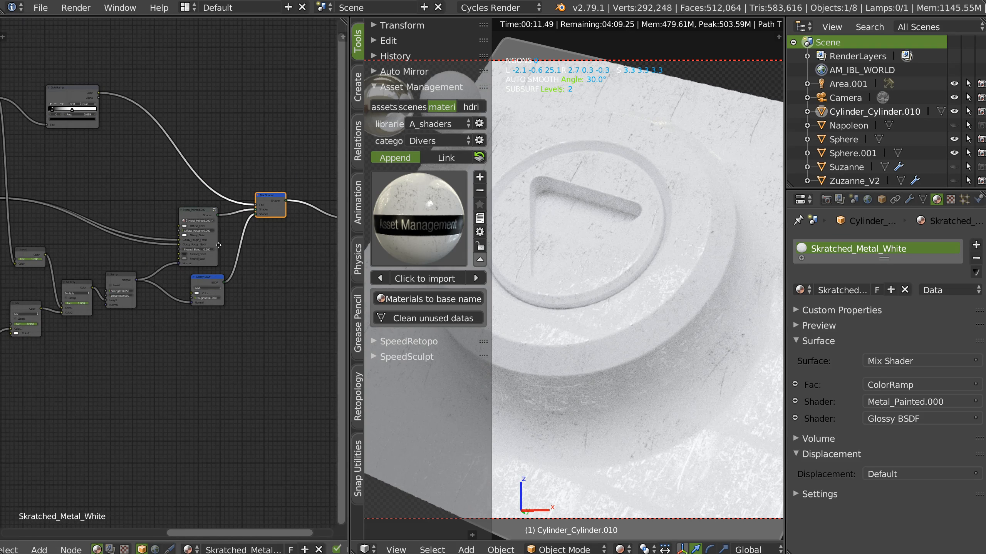
middle_drag(265, 217, 173, 260)
click(279, 253)
middle_drag(217, 171, 221, 214)
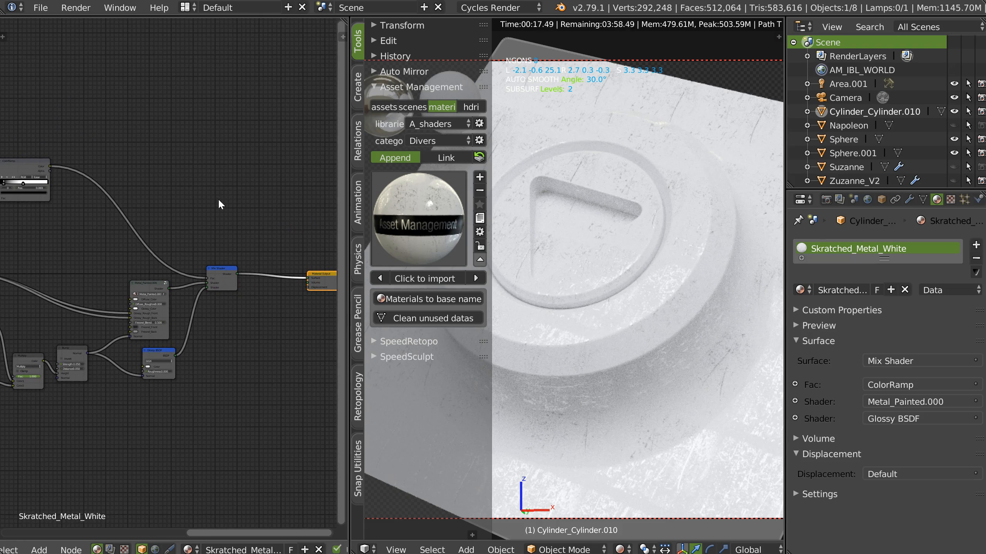
Add a Principled BSDF below the Mix Shader and connect it to the Material Output.
key(shift+a)
mouse_move(201, 248)
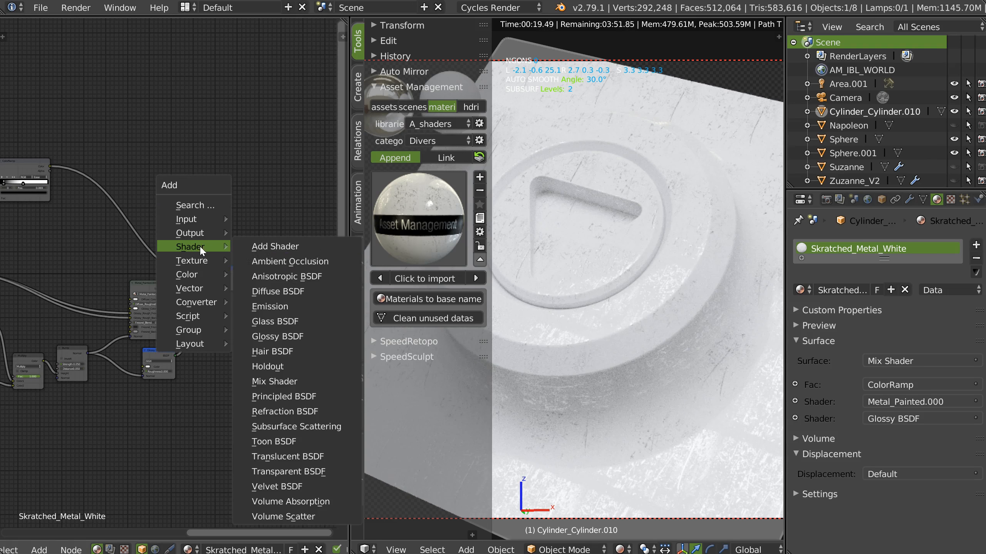
click(272, 396)
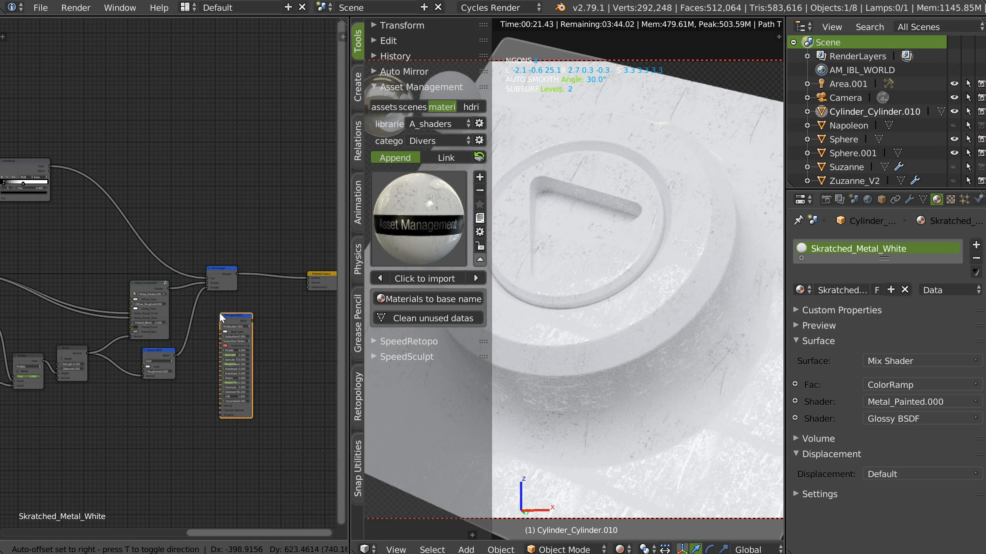
click(218, 312)
ctrl+shift+click(236, 319)
Move the Mix Shader up and away from the Principled BSDF, and nudge the Metal_Painted group and Glossy BSDF closer together.
drag(151, 287, 153, 281)
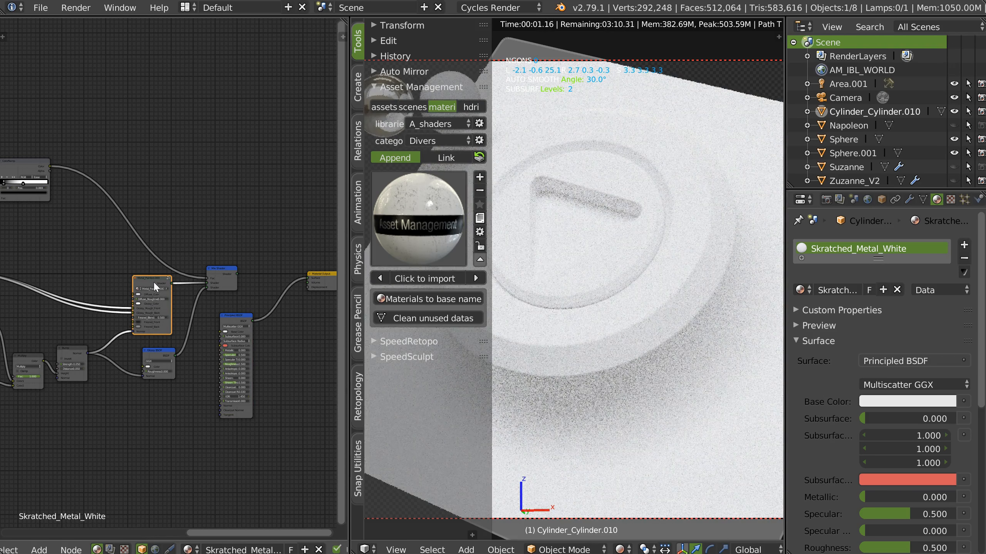
drag(231, 273, 218, 231)
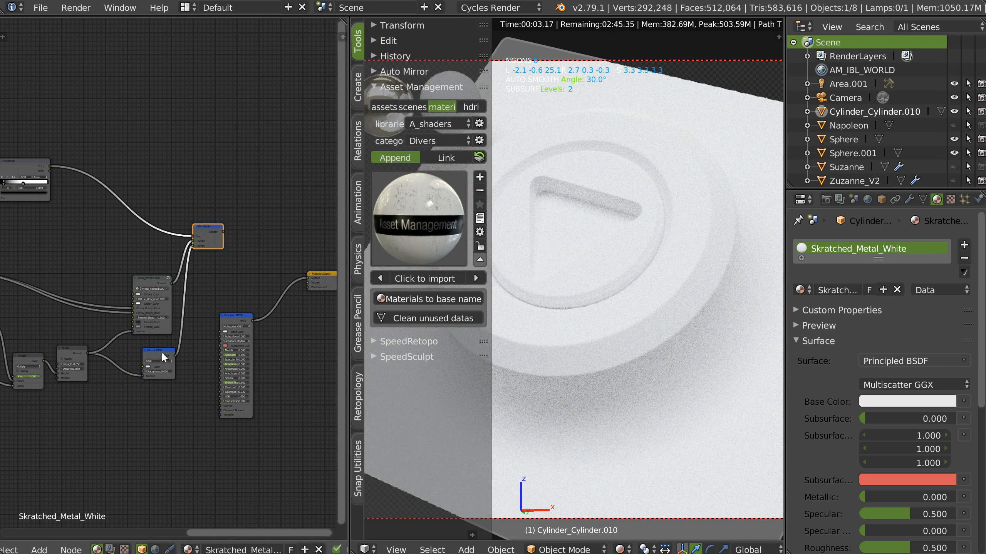
drag(162, 351, 160, 338)
middle_drag(151, 307, 142, 254)
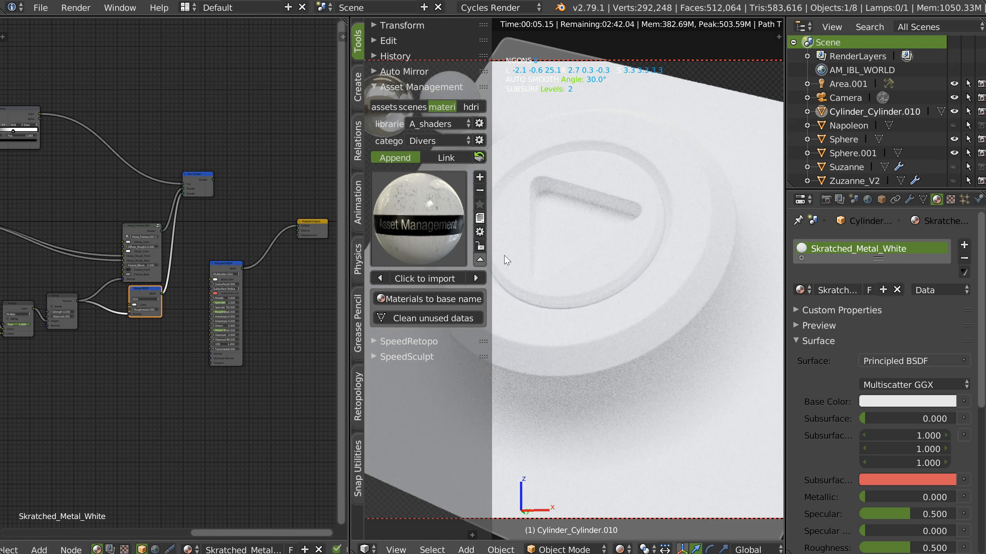
Set the value of the Principled BSDF's base color to 0.8.
click(230, 280)
scroll(235, 299, up, 4)
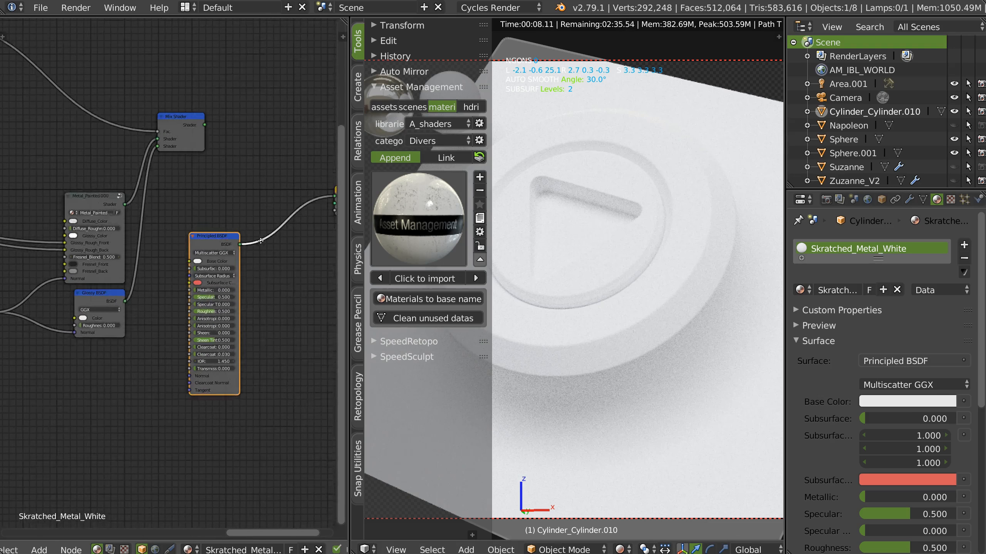
scroll(185, 255, down, 2)
click(193, 260)
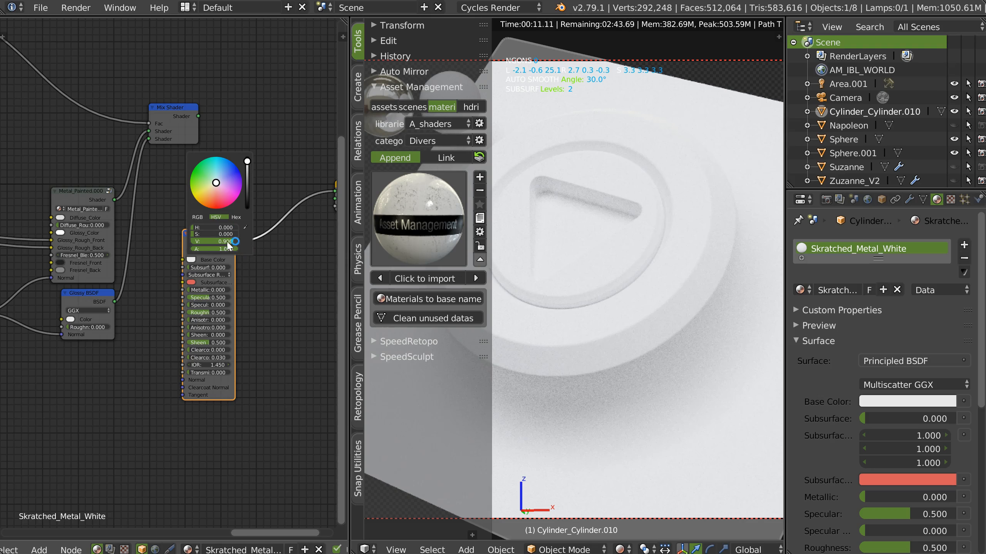
text(0.8)
key(Return)
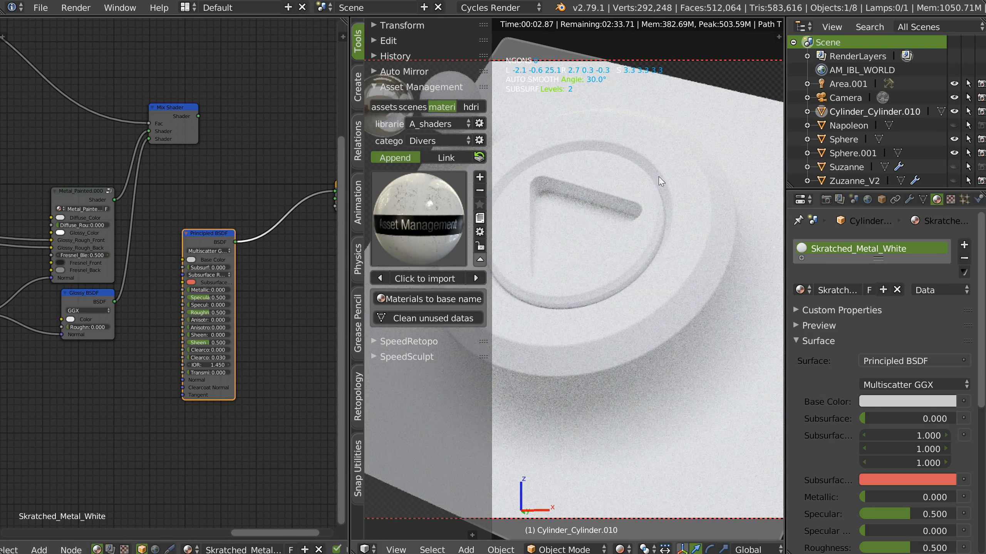
Change the Principled BSDF's base color to blue with hue 0.595, saturation 0.614 and value 0.700.
scroll(194, 268, up, 3)
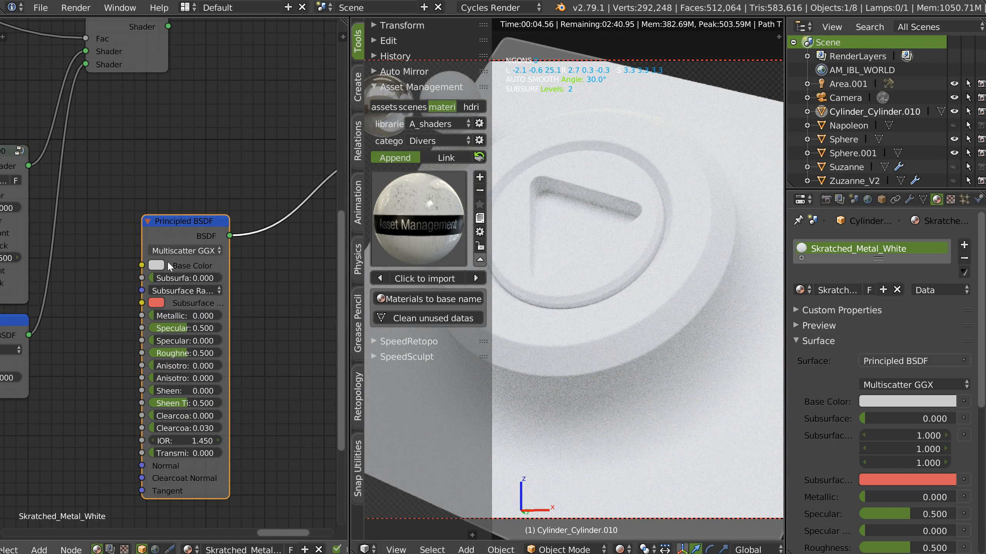
click(156, 267)
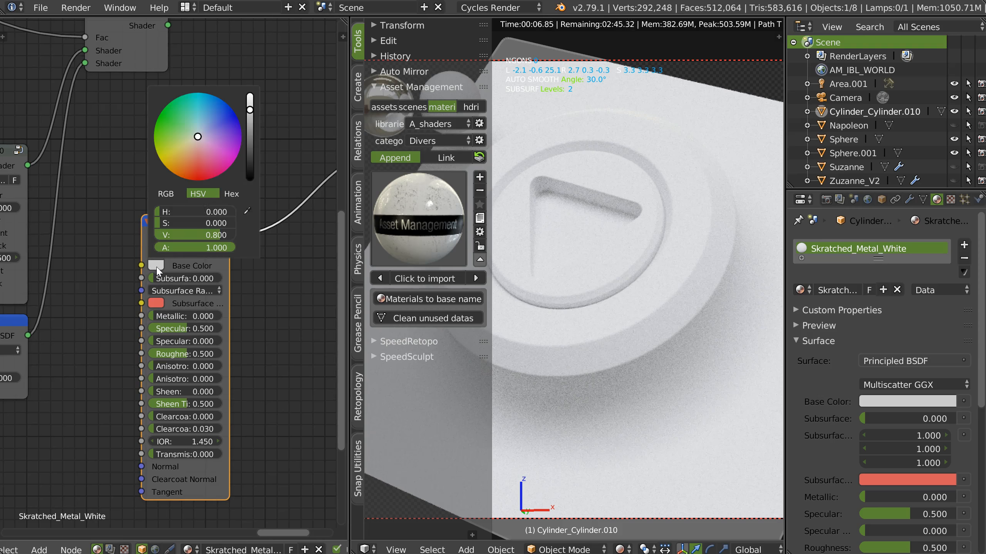
drag(211, 136, 214, 113)
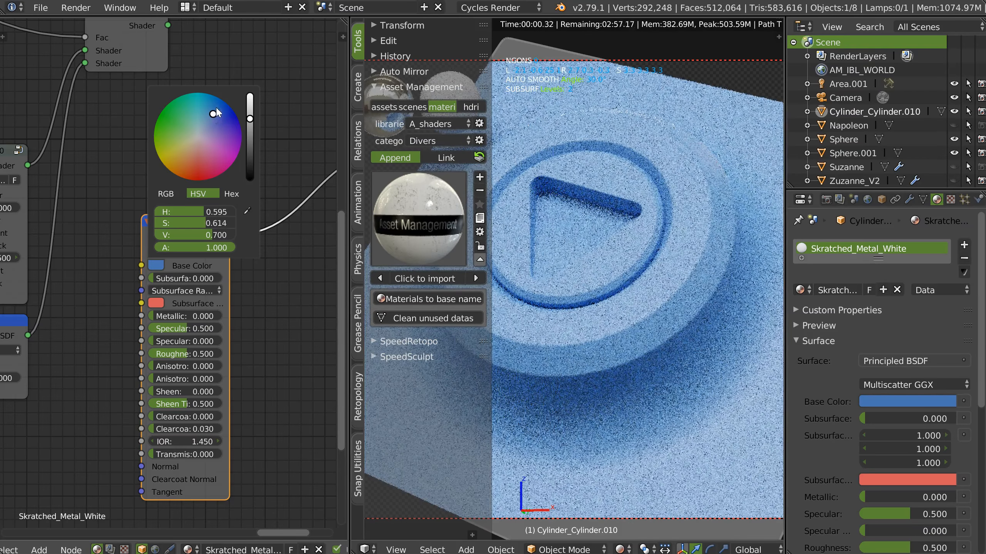
Set the Principled BSDF's Metallic to 0.137, Roughness to 0.203 and Clearcoat to 0.580, and hide the 3D view's tool shelf.
drag(148, 316, 154, 316)
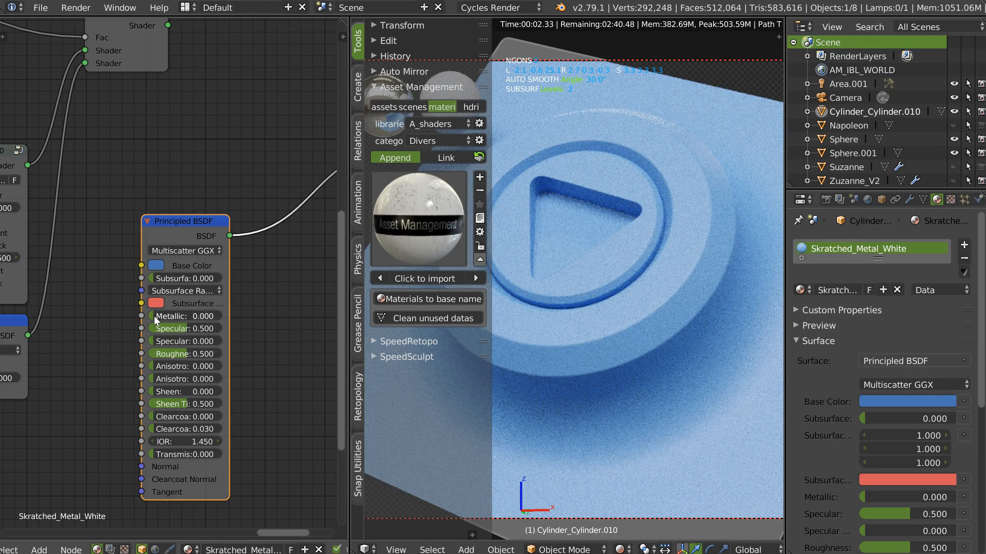
drag(184, 360, 155, 360)
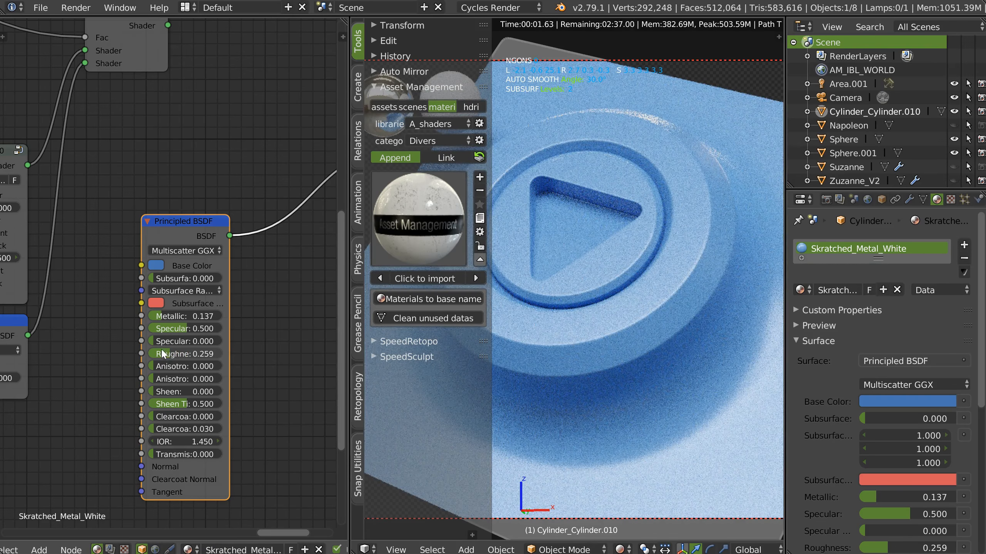
drag(166, 356, 161, 356)
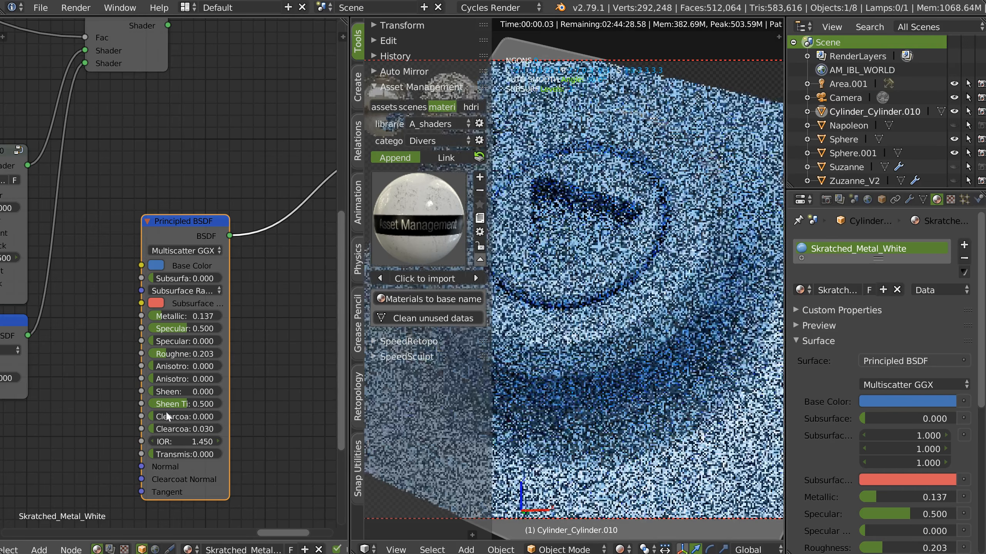
drag(155, 415, 212, 417)
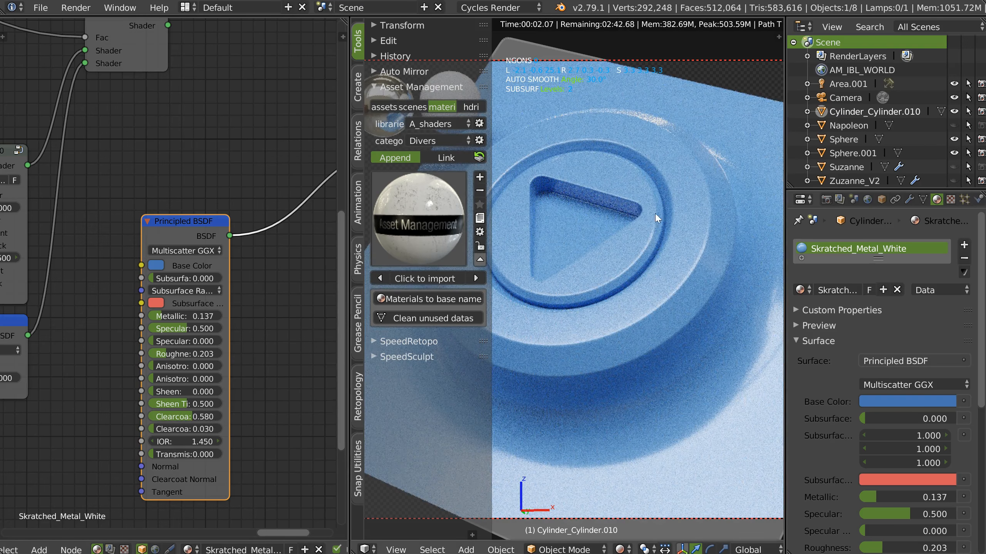
key(t)
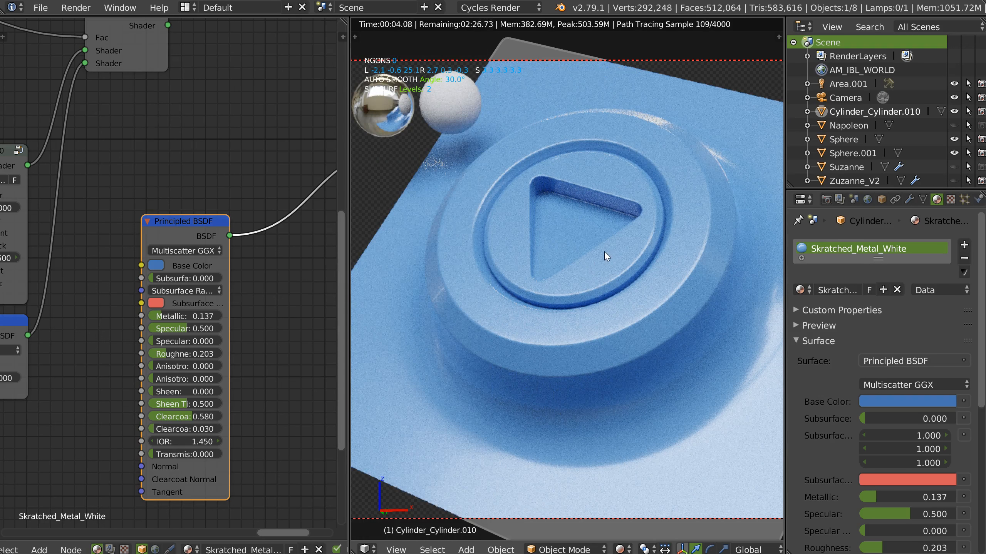
Preview the scratch Image Texture of the original node tree on the cylinder.
scroll(327, 213, down, 3)
middle_drag(144, 280, 312, 220)
middle_drag(175, 258, 328, 246)
middle_drag(152, 274, 312, 244)
middle_drag(109, 303, 193, 286)
ctrl+shift+click(197, 287)
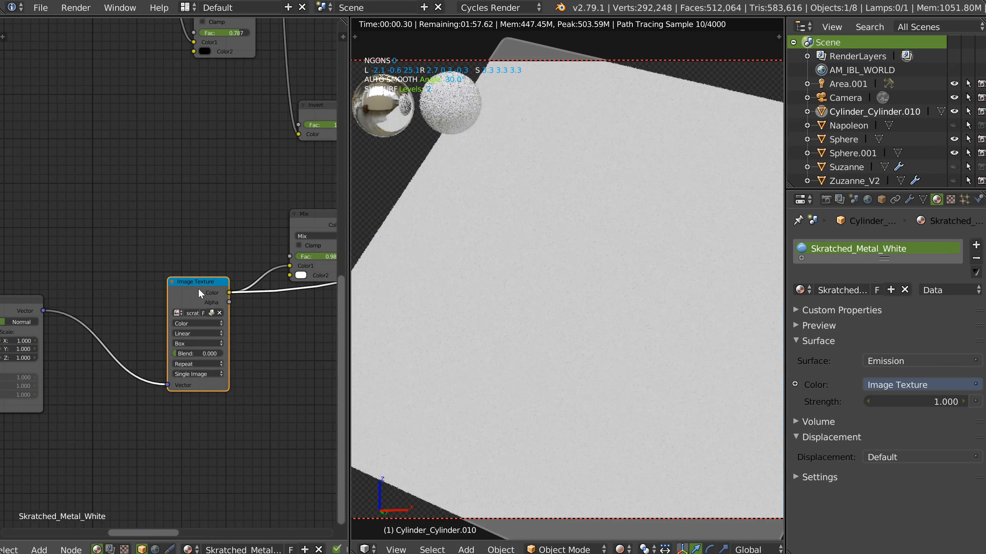
Look through the texture nodes of the original tree and preview the friction Image Texture on the cylinder.
middle_drag(117, 330, 292, 243)
middle_drag(66, 239, 185, 238)
mouse_move(119, 218)
middle_down()
mouse_move(184, 239)
mouse_move(117, 78)
middle_up()
middle_drag(28, 120, 131, 217)
middle_drag(113, 182, 11, 89)
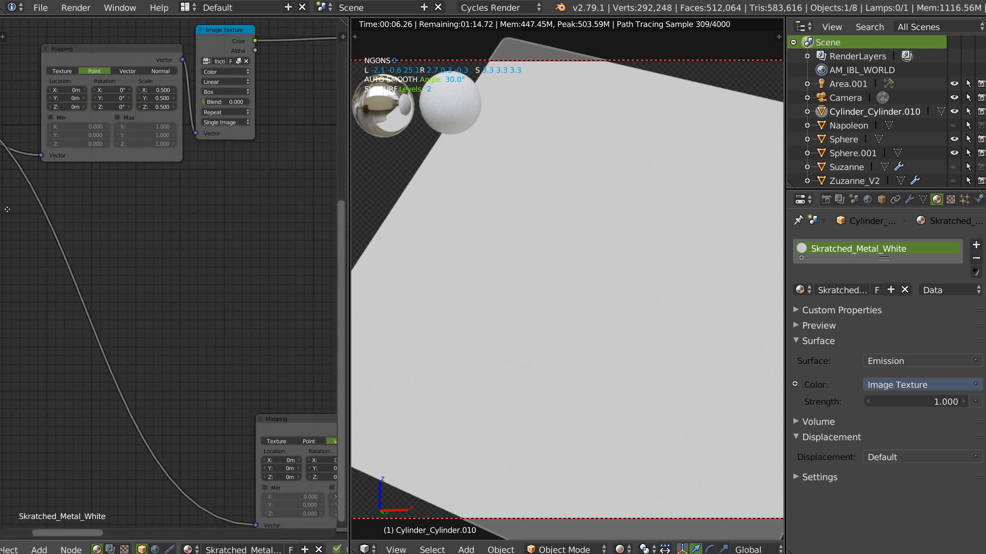
middle_drag(149, 23, 150, 242)
middle_drag(185, 275, 28, 278)
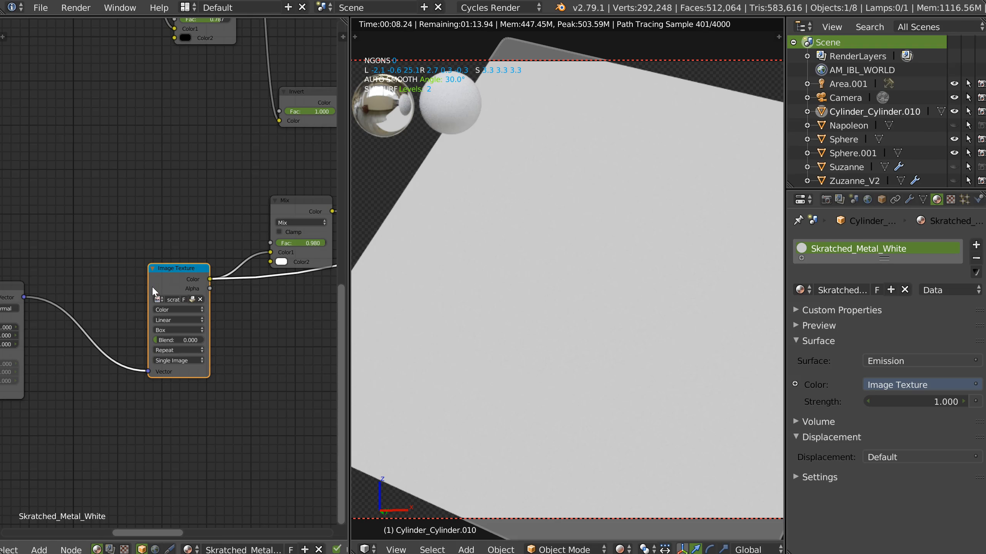
middle_drag(180, 219, 160, 347)
scroll(171, 307, down, 4)
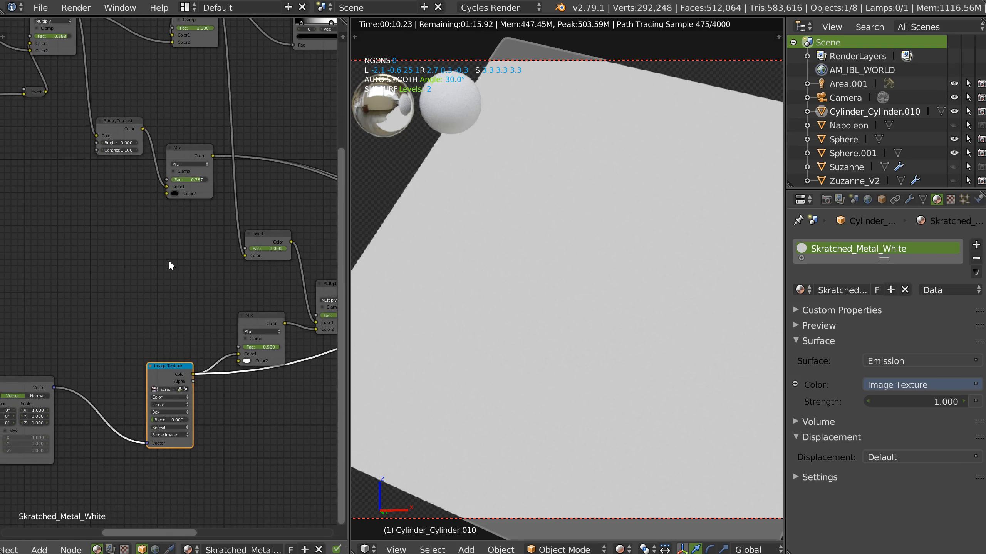
middle_drag(168, 260, 342, 377)
middle_drag(109, 236, 169, 255)
ctrl+shift+click(162, 247)
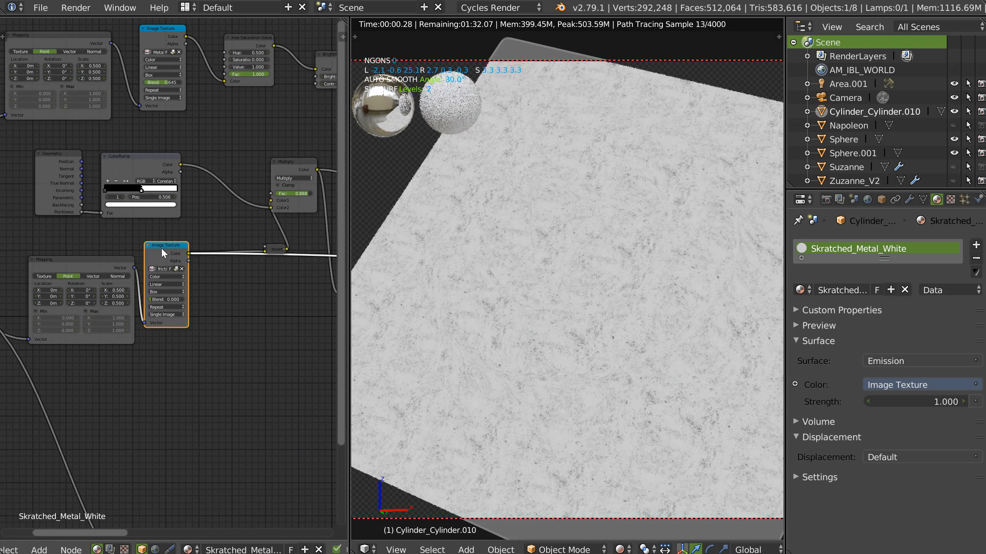
Move the friction Image Texture, its Mapping node and the Texture Coordinate node away from the rest of the tree.
middle_drag(233, 298, 169, 289)
drag(112, 239, 224, 333)
middle_drag(84, 280, 217, 258)
drag(121, 205, 203, 276)
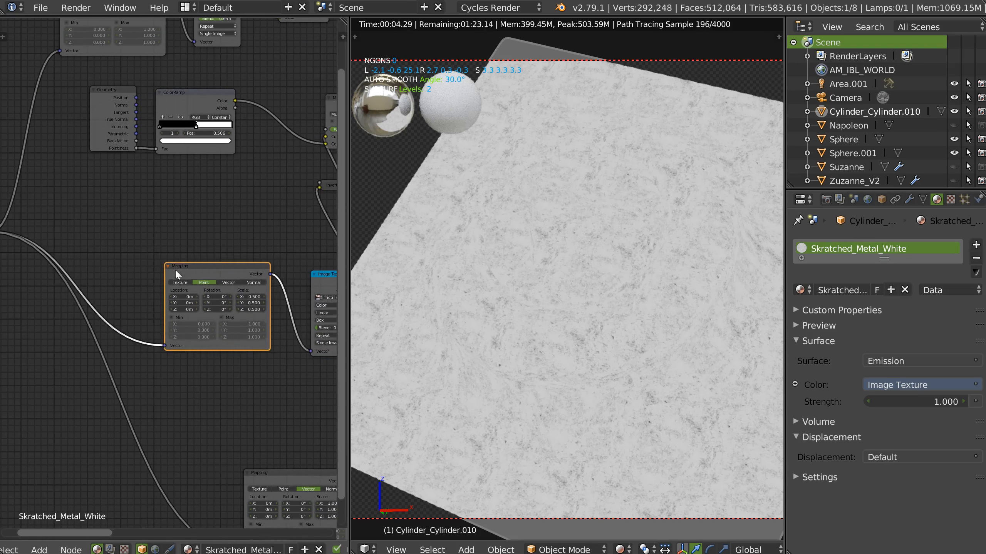
middle_drag(14, 244, 152, 248)
drag(93, 234, 219, 303)
Set the friction texture's Mapping scale to 0.100 on all three axes.
scroll(219, 303, up, 3)
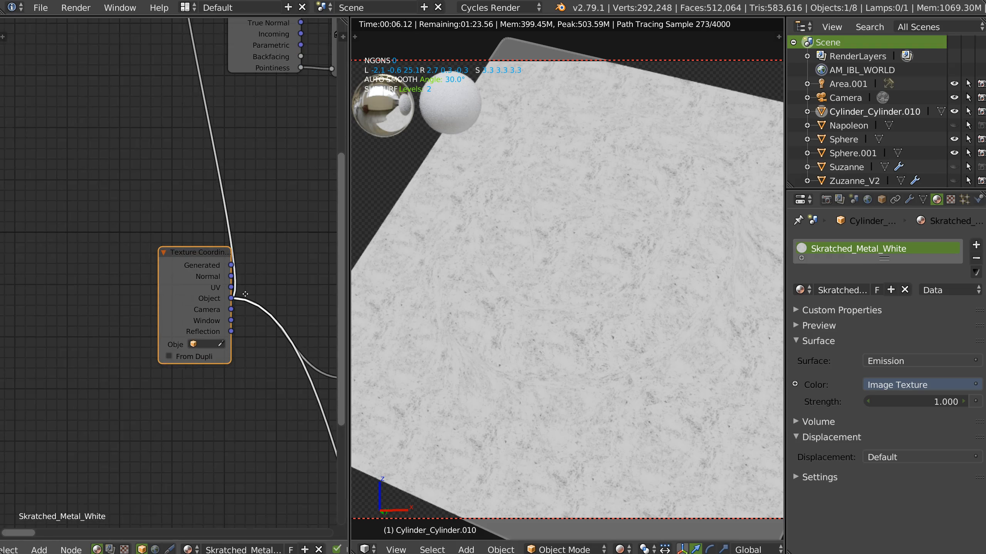
middle_drag(261, 324, 102, 272)
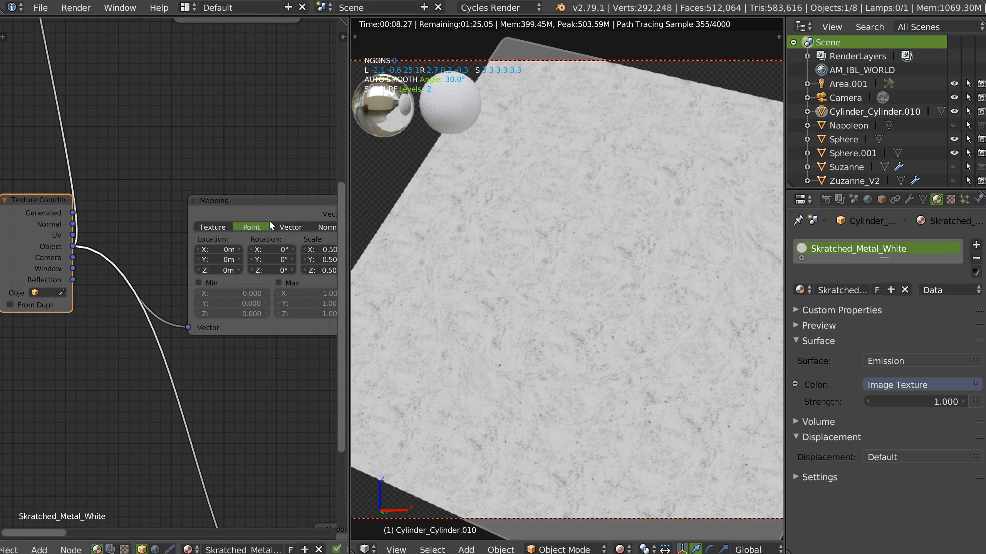
middle_drag(270, 221, 201, 197)
click(192, 203)
middle_drag(334, 289, 190, 267)
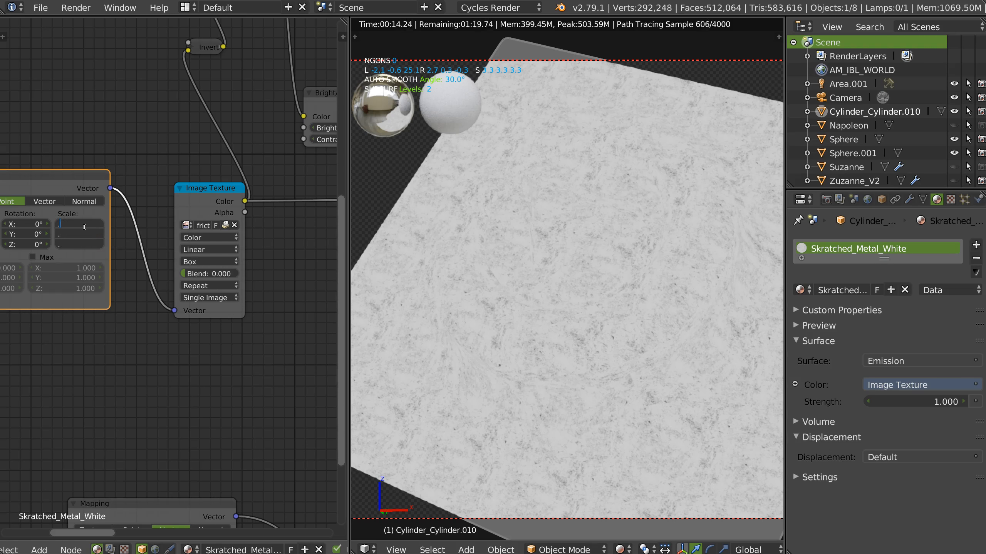
key(Return)
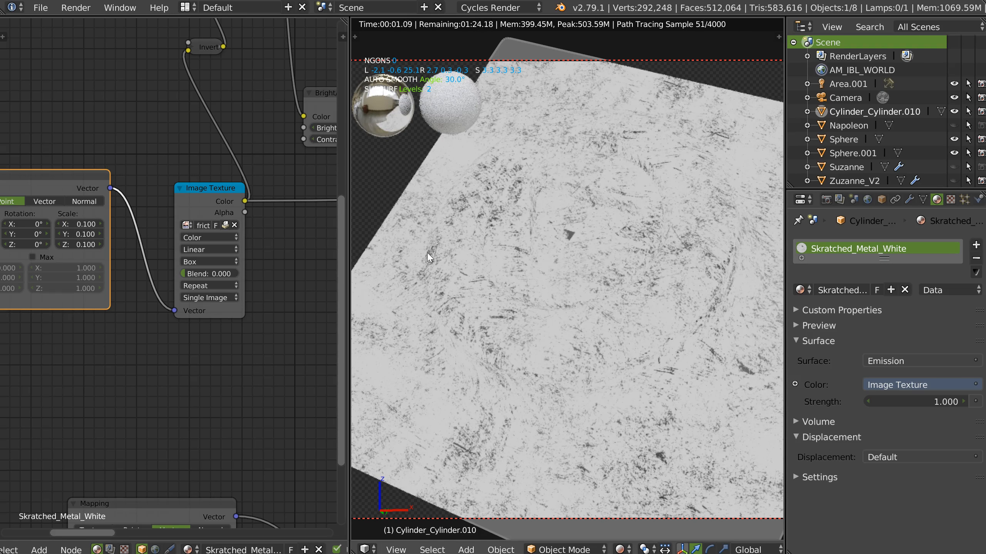
Cut the friction Image Texture's output links to the original material nodes and the preview.
drag(217, 184, 245, 266)
scroll(209, 186, down, 3)
scroll(192, 222, up, 1)
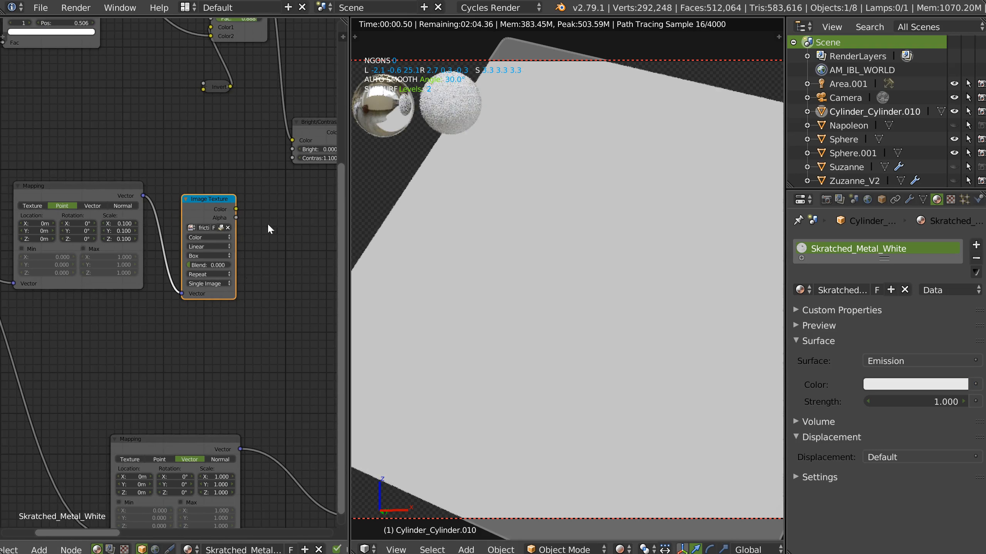
Bring the friction Image Texture, its Mapping and the Texture Coordinate node over to the free area below the Principled BSDF.
scroll(268, 223, down, 3)
drag(231, 200, 20, 242)
middle_drag(234, 235, 66, 218)
middle_drag(216, 179, 111, 223)
scroll(111, 223, down, 4)
middle_drag(169, 241, 203, 187)
drag(32, 190, 299, 279)
middle_drag(202, 280, 165, 188)
drag(165, 189, 111, 298)
ctrl+drag(59, 330, 59, 331)
middle_drag(134, 307, 62, 309)
drag(44, 325, 71, 320)
click(195, 248)
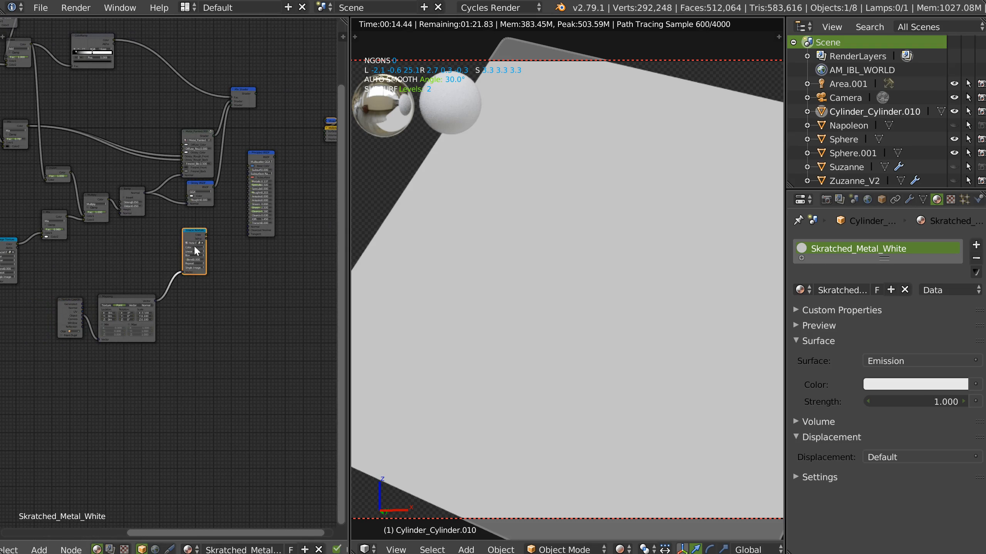
drag(195, 250, 190, 309)
Move the Principled BSDF down beside the friction Image Texture and preview each of the two nodes on the cylinder.
scroll(290, 188, up, 3)
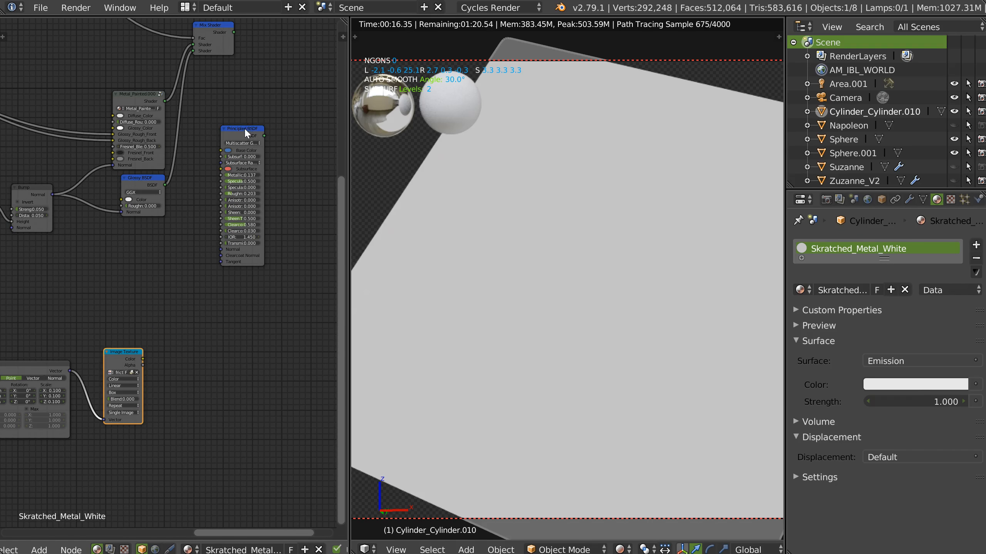
ctrl+shift+click(244, 128)
drag(243, 130, 244, 257)
middle_drag(128, 380, 171, 283)
drag(160, 255, 166, 248)
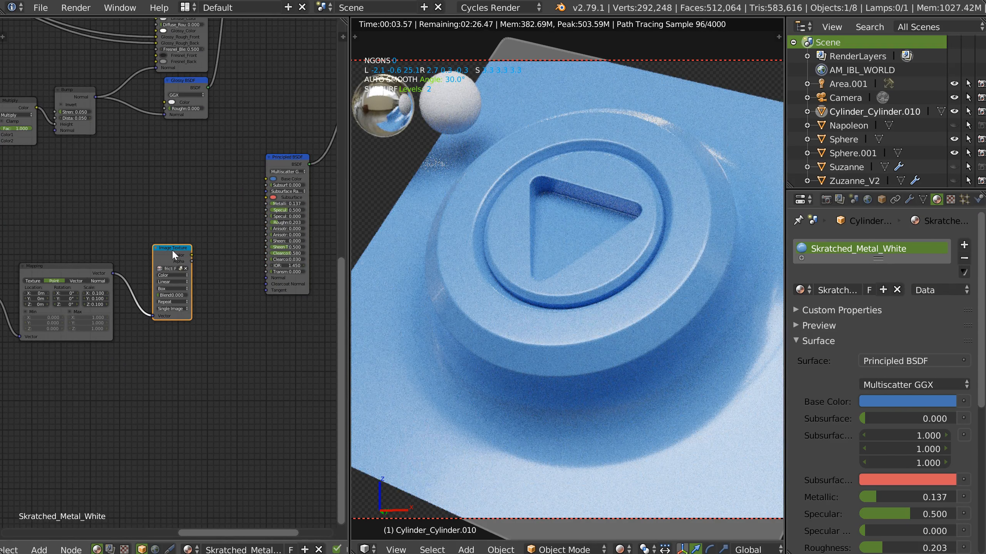
ctrl+shift+click(171, 250)
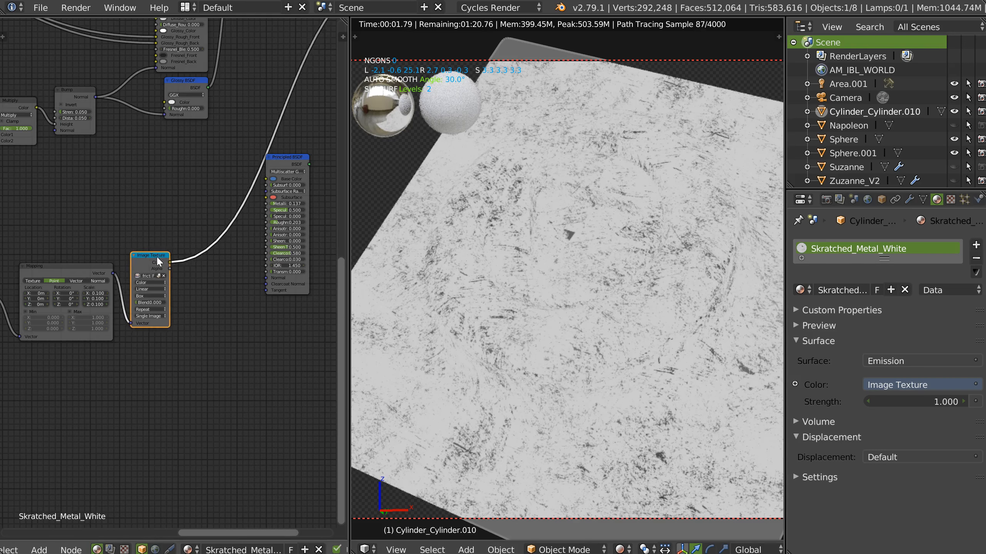
Duplicate the Bump node, feed the friction texture's Color into its Height, and connect its Normal output to the Principled BSDF's Normal.
scroll(162, 258, up, 3)
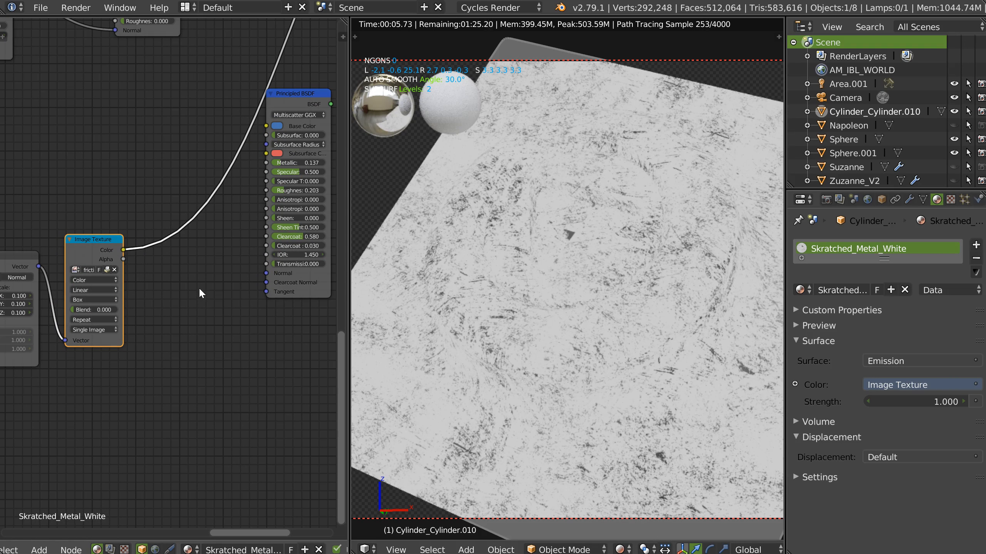
middle_drag(185, 208, 203, 189)
click(101, 76)
key(shift+d)
click(285, 377)
middle_drag(285, 378, 147, 240)
drag(109, 205, 138, 306)
drag(198, 265, 255, 229)
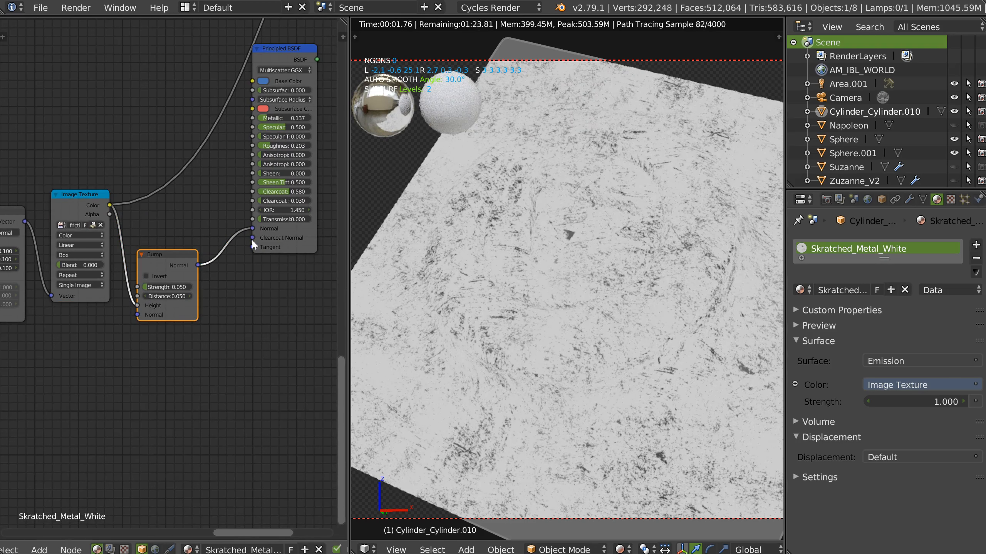
Preview the Principled BSDF on the cylinder and set the new Bump node's strength to 1.0.
ctrl+shift+click(279, 47)
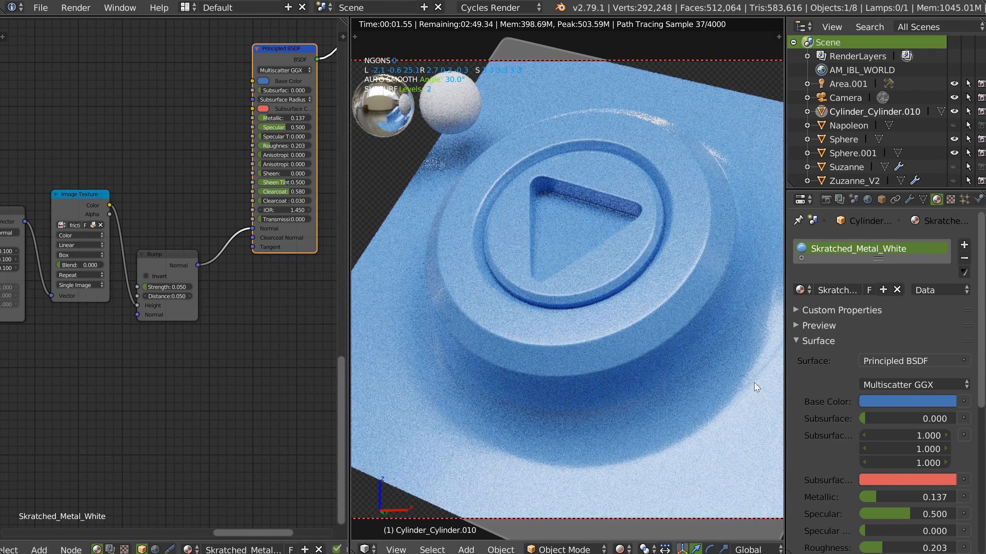
drag(167, 257, 178, 248)
key(Return)
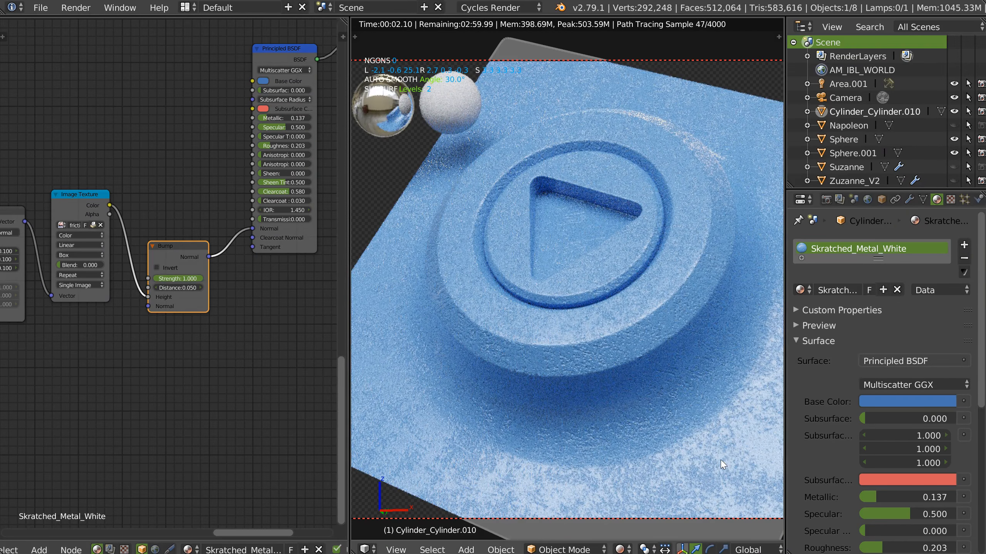
Try a Bump strength of 0.2, and settle on 0.1.
click(182, 279)
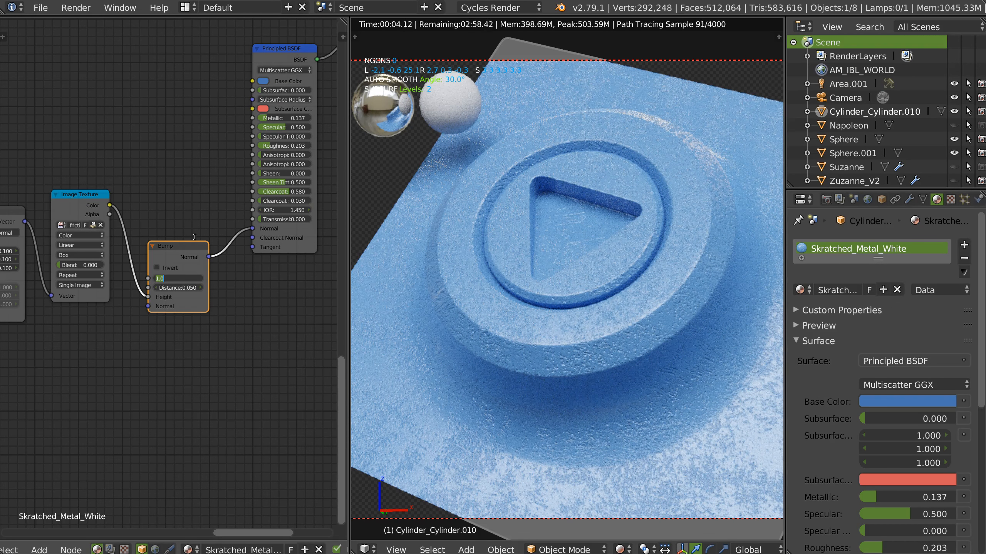
text(0.2)
key(Return)
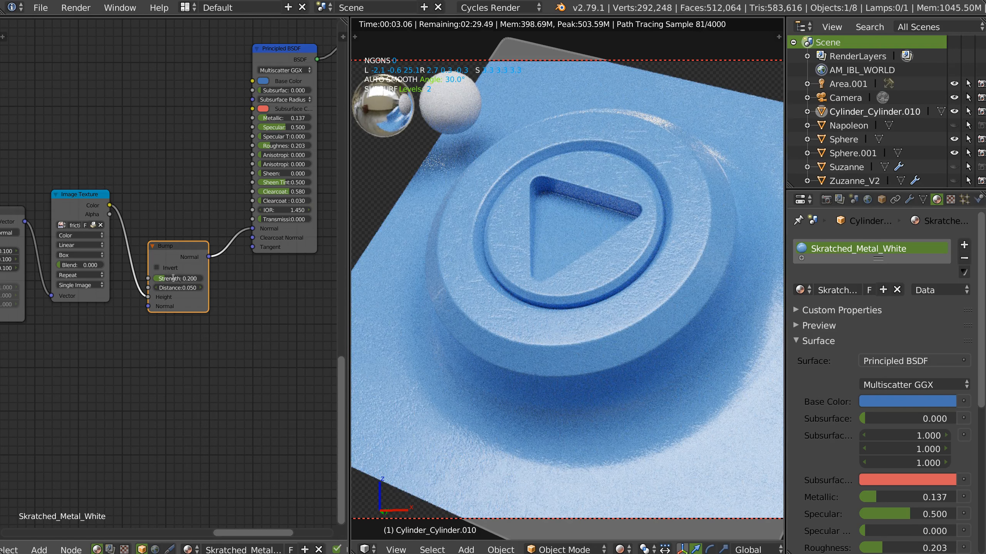
key(Return)
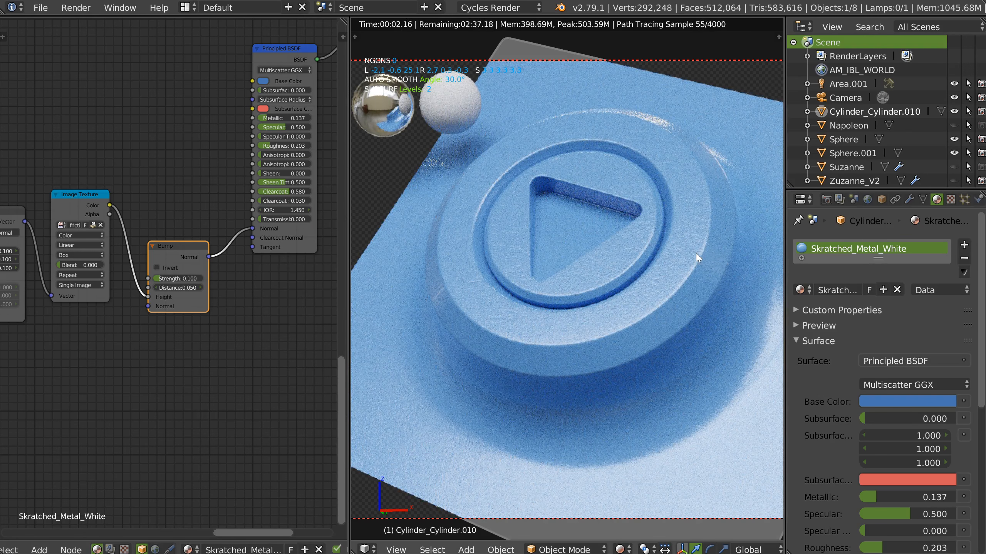
Nudge the Principled BSDF away from the Bump node and preview the friction Image Texture on the cylinder.
middle_drag(131, 203, 198, 224)
drag(273, 132, 297, 137)
middle_drag(297, 138, 278, 142)
ctrl+shift+click(80, 274)
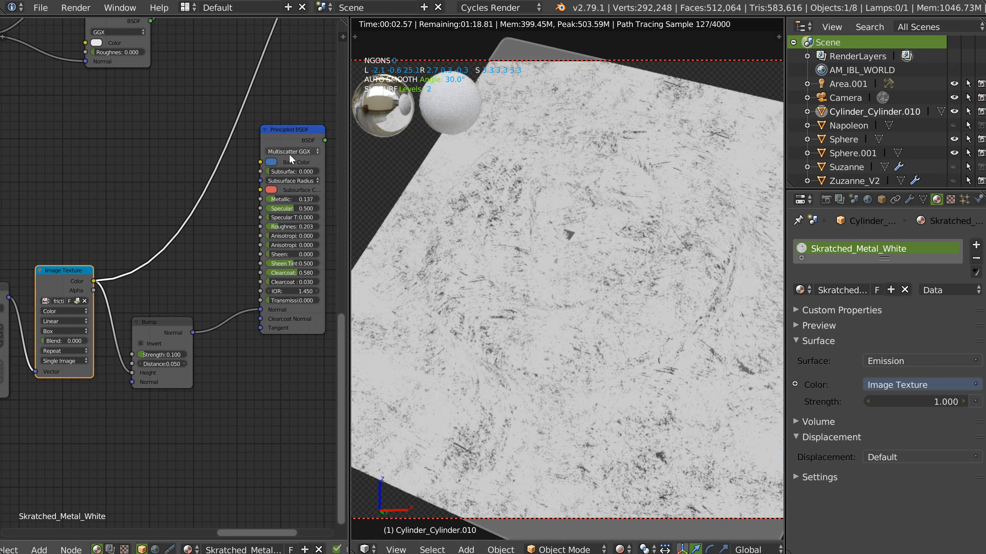
Nudge the Principled BSDF slightly and add a MixRGB node between the friction texture and the shader.
drag(280, 132, 283, 130)
key(shift+a)
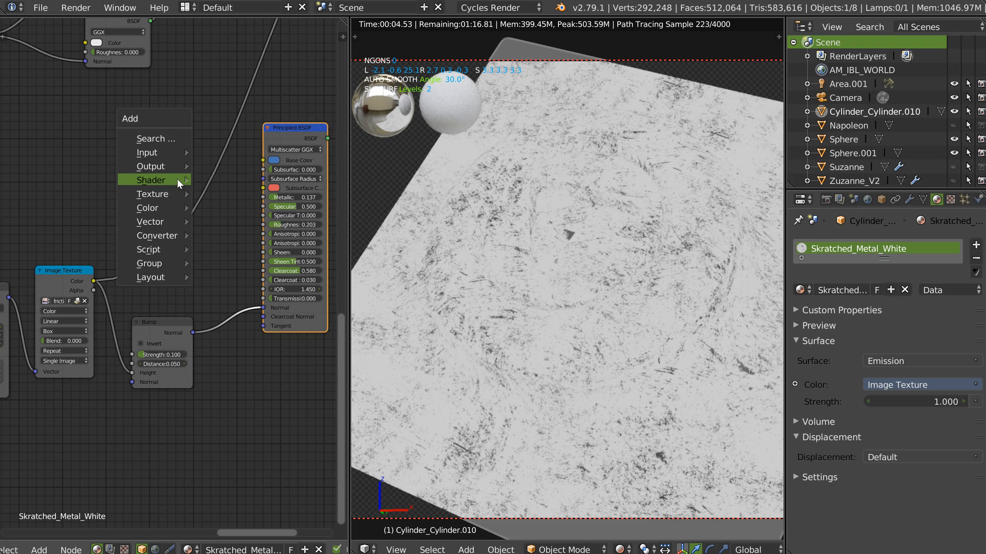
mouse_move(170, 178)
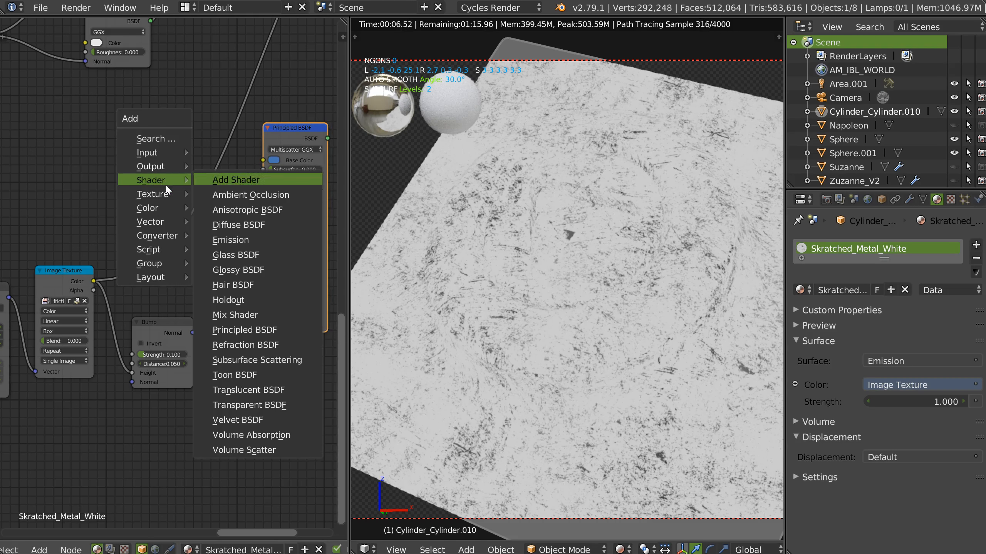
mouse_move(151, 207)
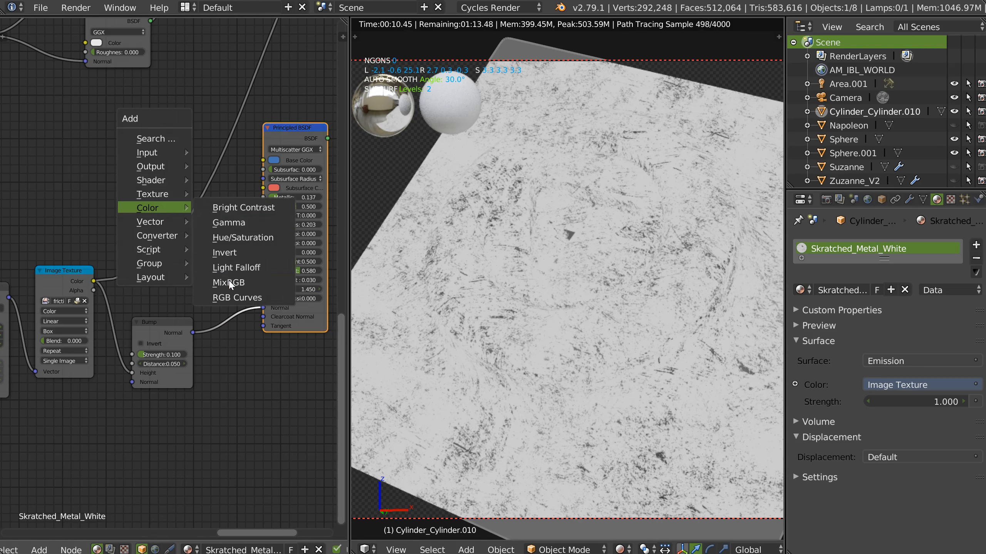
click(229, 279)
click(128, 119)
Feed the friction texture's Color into the Mix node's Fac, give it a blue Color1, link it to Base Color, and preview the Principled BSDF.
drag(94, 281, 128, 166)
drag(190, 136, 139, 177)
drag(190, 136, 264, 159)
drag(162, 132, 196, 165)
ctrl+shift+click(305, 134)
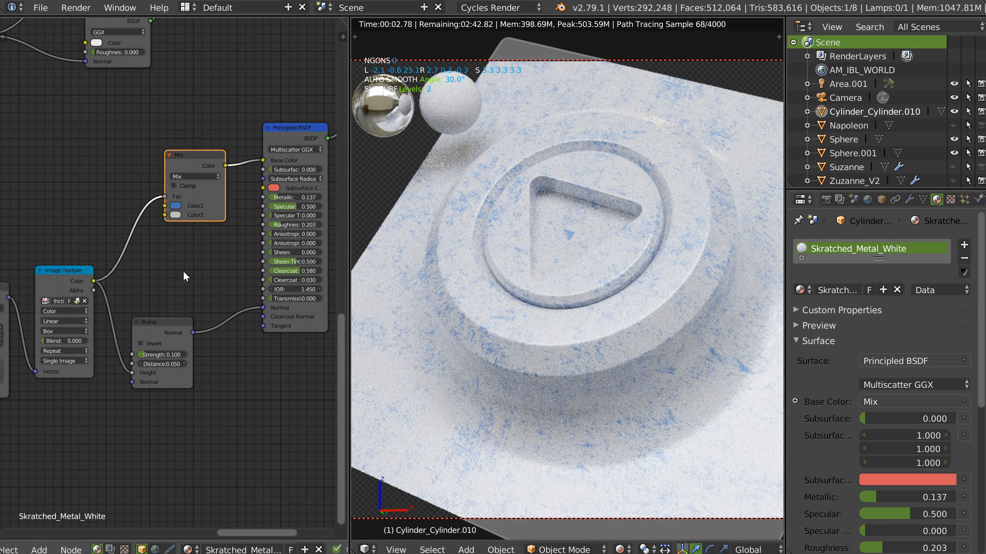
Set the Mix node's Color2 to red, shift the Mix and Image Texture nodes, and compare the texture preview with the Principled BSDF.
click(175, 216)
drag(208, 128, 204, 173)
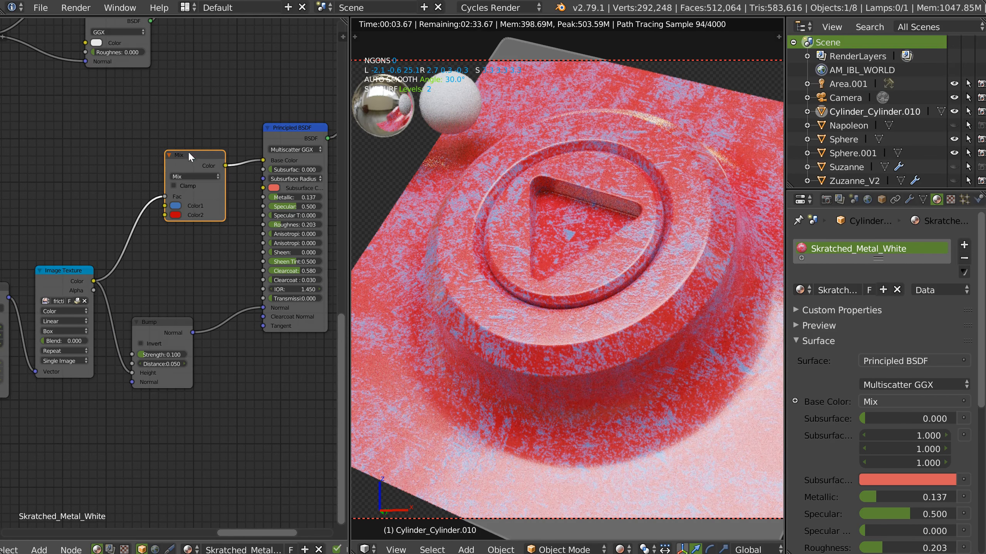
drag(189, 156, 197, 157)
drag(73, 269, 72, 256)
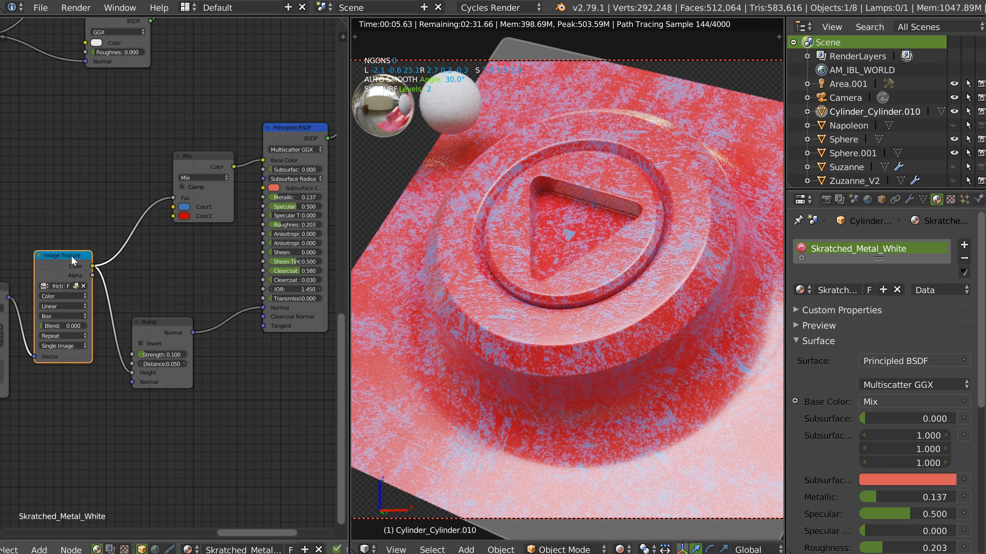
ctrl+shift+click(73, 260)
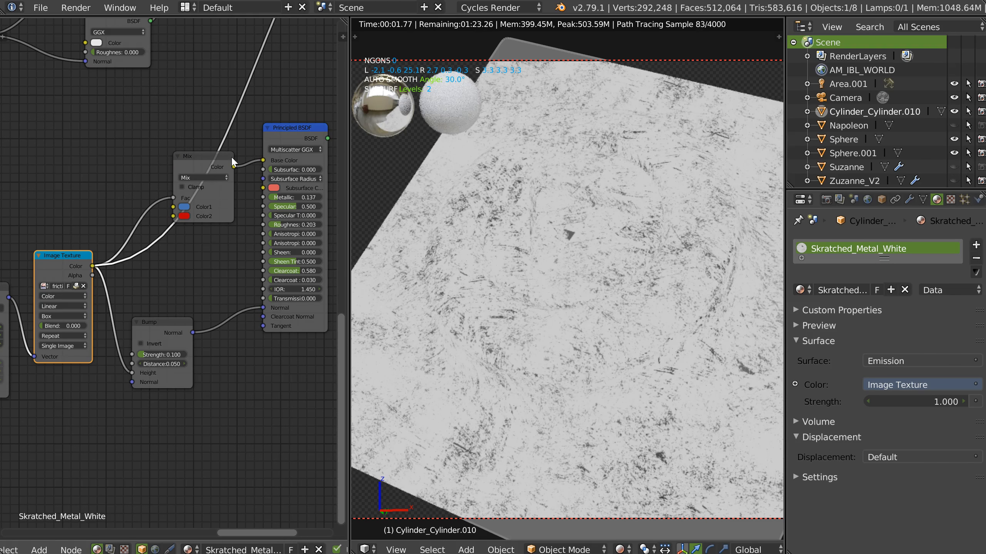
ctrl+shift+click(294, 138)
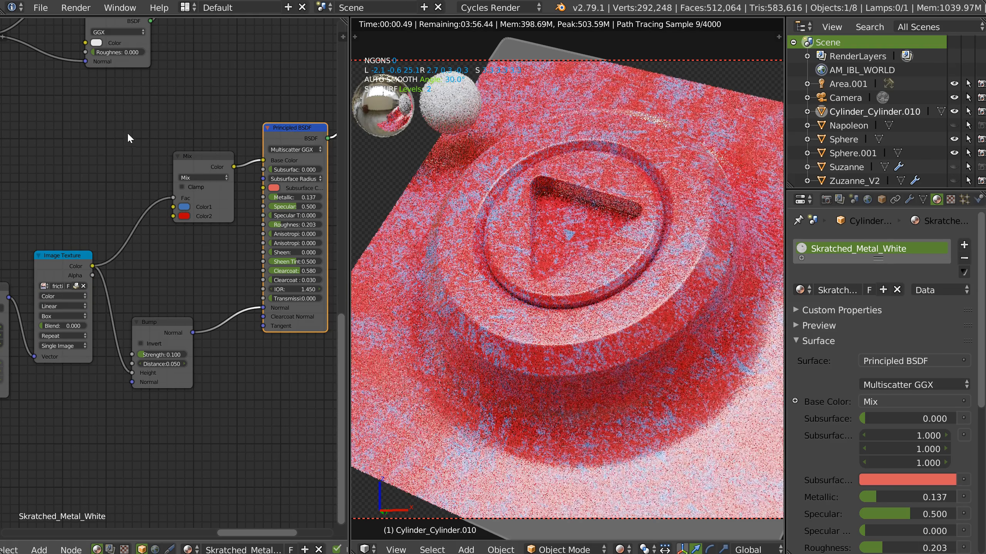
Detach the ColorRamp from the old node network and insert it between the friction texture and the Mix node's Fac.
scroll(127, 132, down, 2)
middle_drag(158, 262, 175, 232)
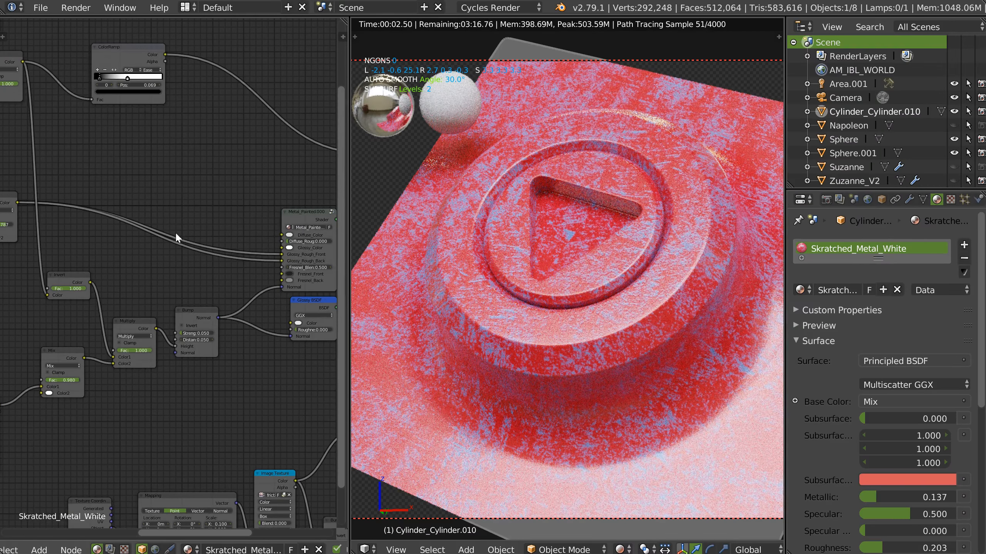
alt+drag(138, 52, 260, 407)
middle_drag(262, 362, 172, 203)
scroll(172, 203, up, 2)
drag(111, 213, 260, 184)
middle_drag(204, 212, 159, 160)
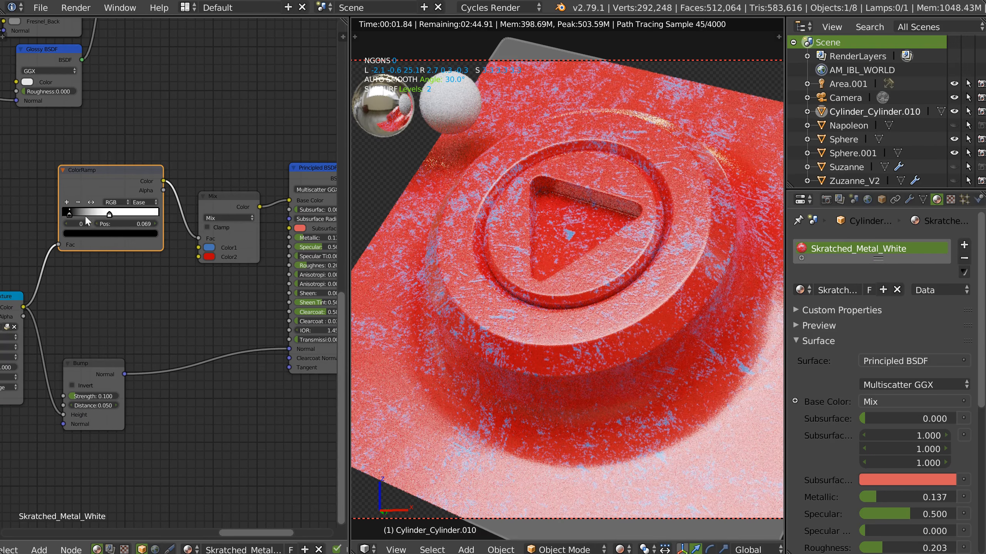
Reverse the ColorRamp's stops, placing the white stop at 0.454 and the black stop at 1.000.
drag(73, 214, 98, 216)
click(109, 215)
middle_drag(135, 214, 171, 176)
drag(171, 177, 198, 175)
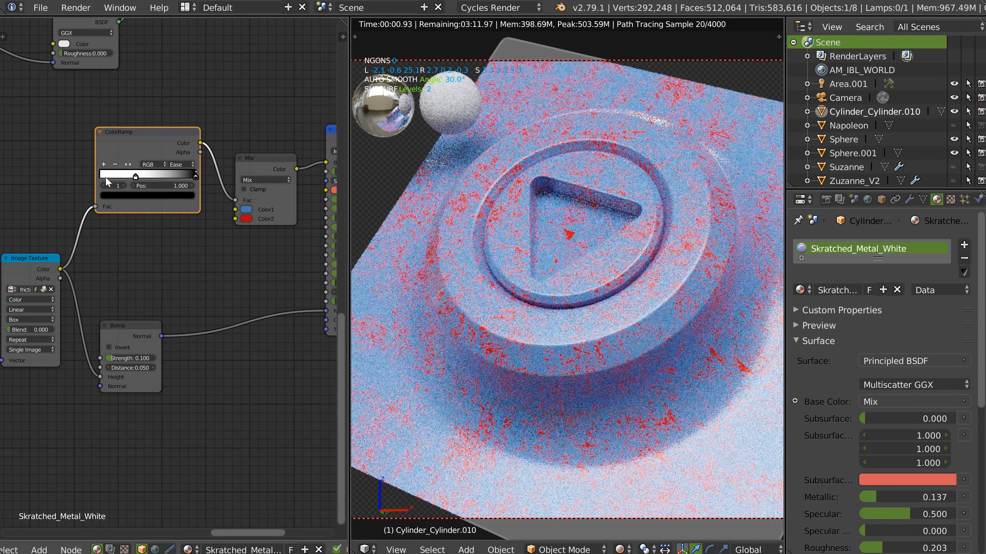
mouse_move(136, 177)
mouse_down()
mouse_move(85, 182)
mouse_move(143, 176)
mouse_up()
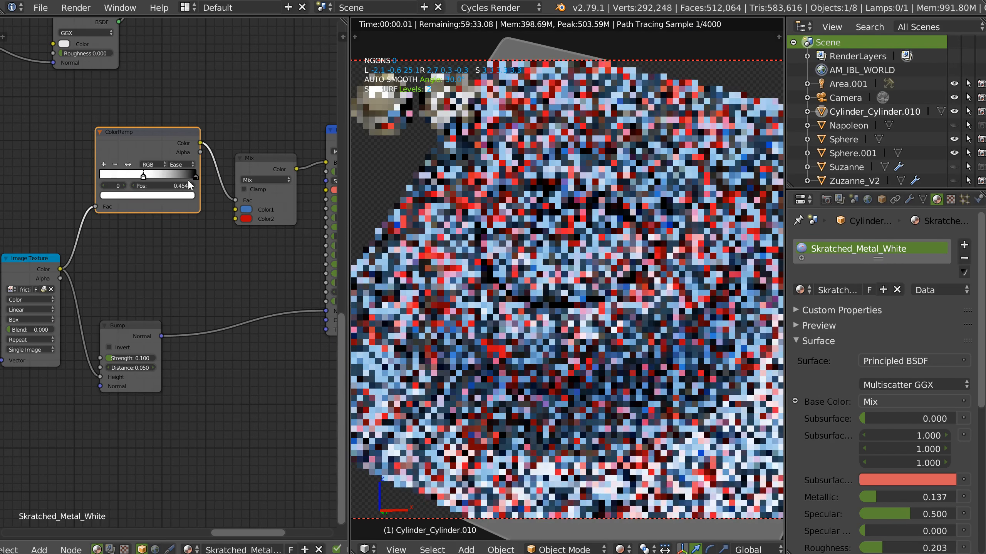
Switch the ColorRamp's interpolation to Linear and move its black stop to 0.556.
click(180, 165)
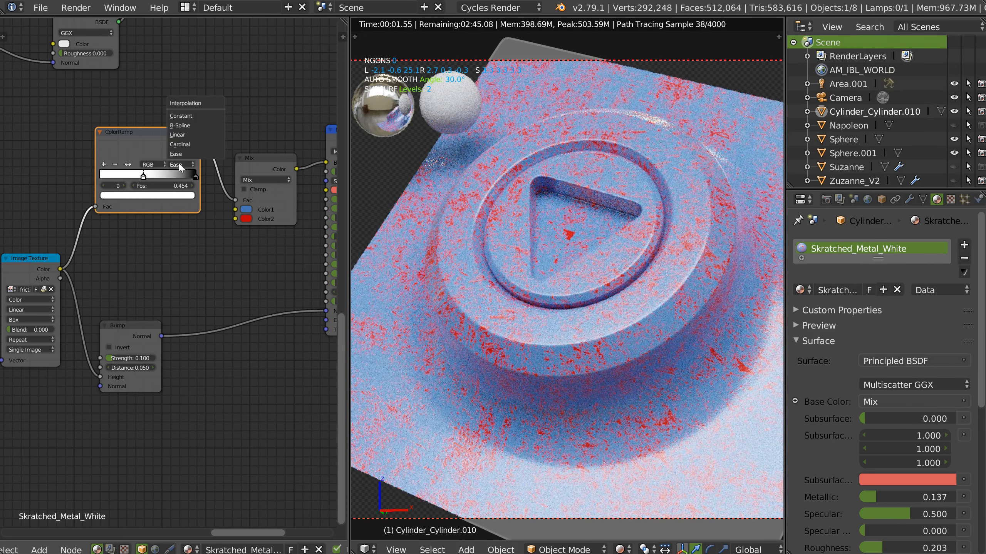
click(183, 135)
drag(195, 176, 153, 177)
Set the Mix node's Color2 to a dark brown with hue 0.126, saturation 1.000 and value 0.204.
middle_drag(254, 228, 207, 215)
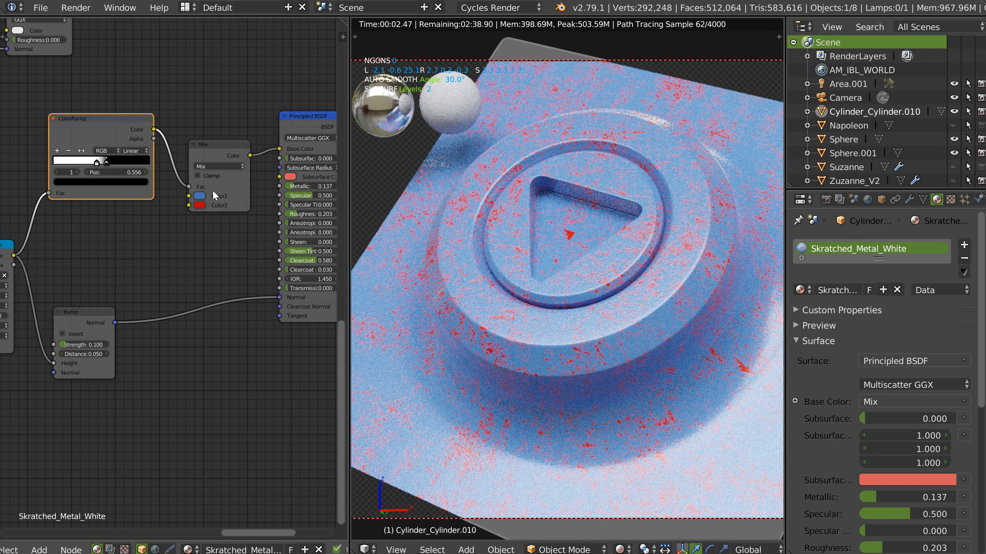
click(199, 205)
drag(268, 91, 204, 134)
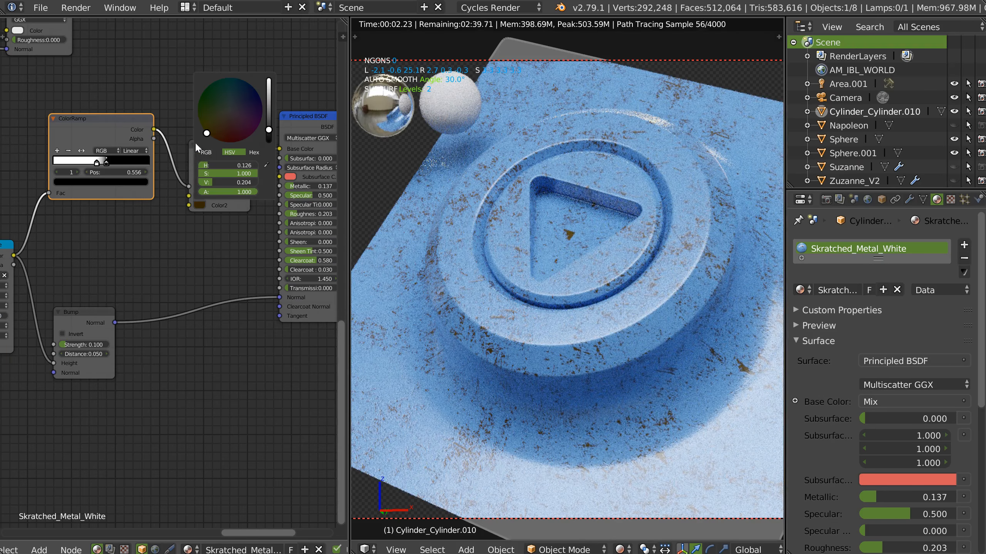
scroll(172, 182, down, 2)
mouse_move(155, 189)
middle_down()
mouse_move(188, 150)
mouse_move(260, 176)
mouse_move(146, 181)
middle_up()
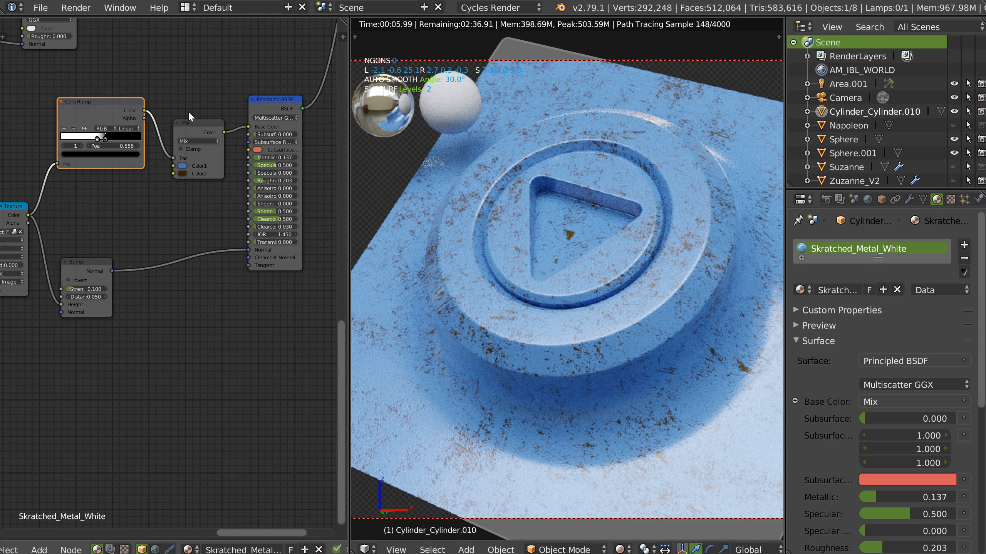
Move the Mix node and the ColorRamp up to make room below them.
drag(190, 124, 184, 104)
middle_drag(184, 104, 215, 82)
drag(134, 92, 136, 91)
Duplicate the ColorRamp, feed the friction texture's Color into its Fac, and connect its Color to the Principled BSDF's Roughness.
middle_drag(249, 184, 215, 145)
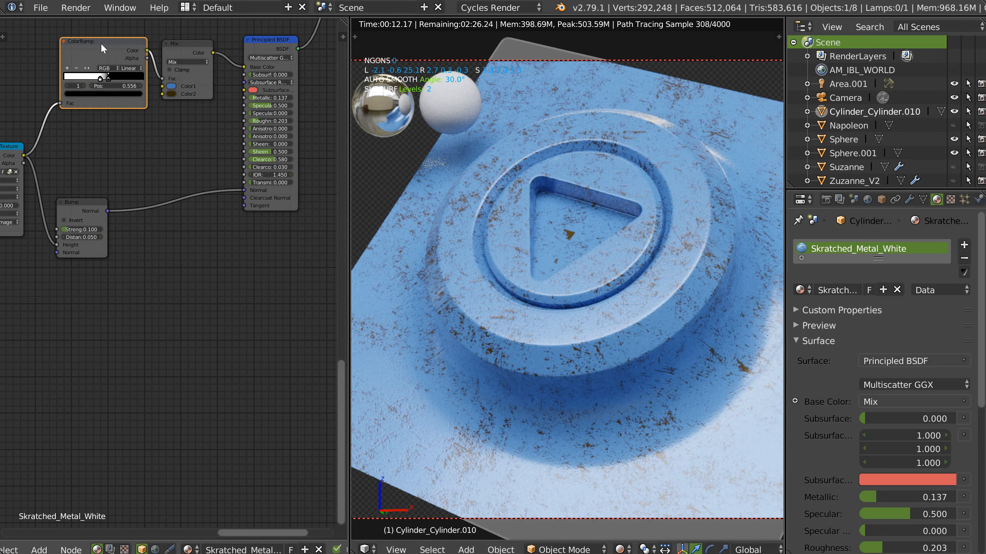
key(shift+d)
click(114, 119)
drag(24, 159, 77, 179)
drag(163, 127, 244, 121)
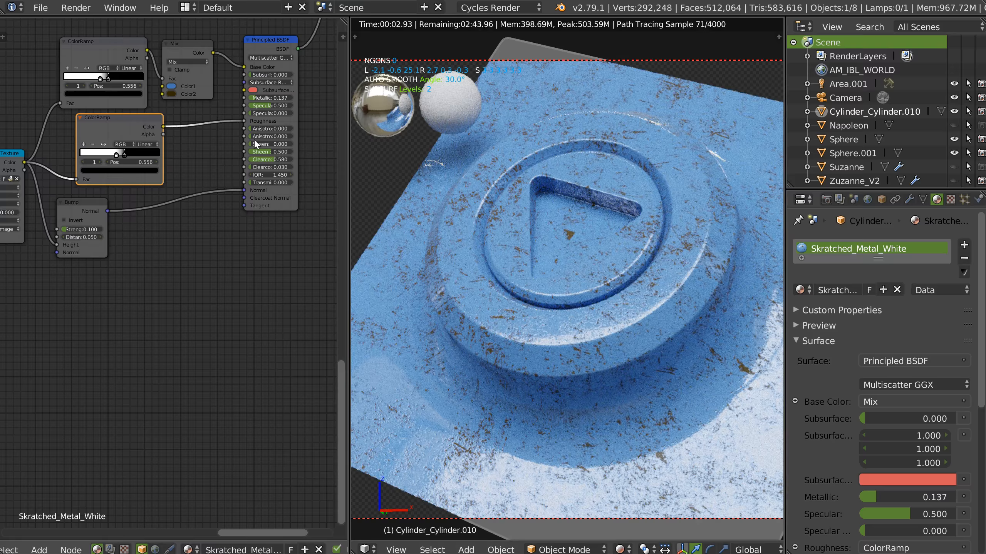
Disconnect the Mix and Bump nodes from the Principled BSDF and set its Base Color to black to isolate the roughness.
ctrl+right_drag(237, 79, 237, 80)
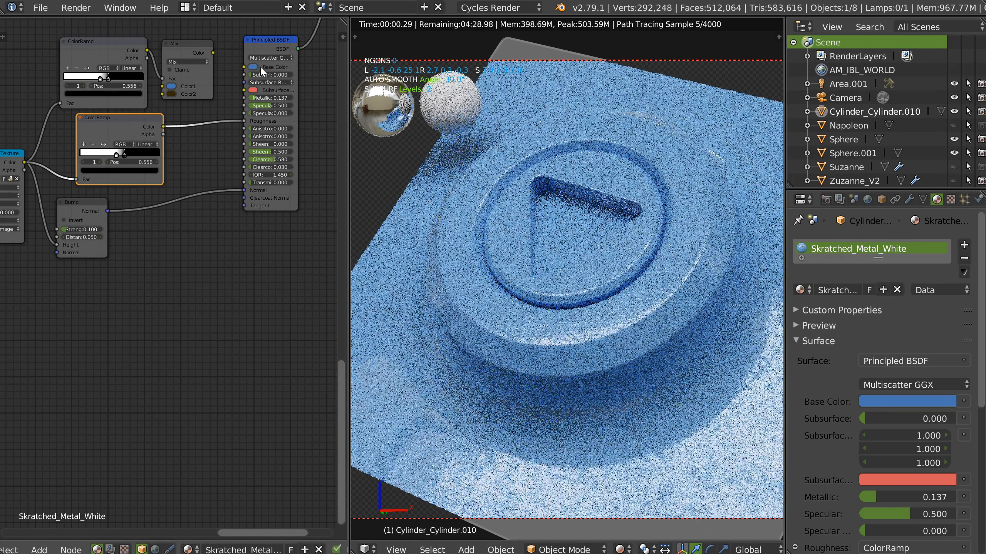
click(253, 66)
drag(310, 92, 310, 151)
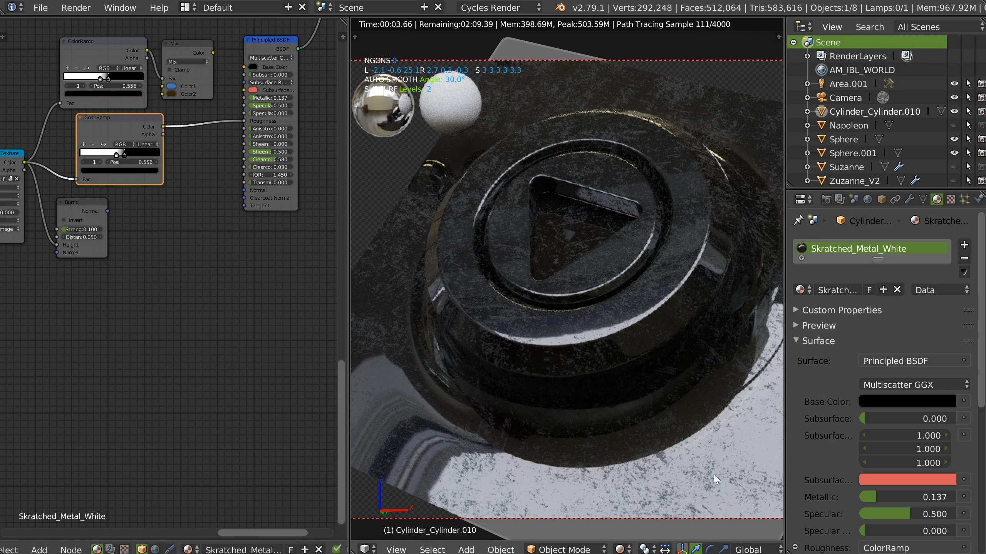
Reverse the roughness ColorRamp's stops with the white stop at 0.678, and move the node closer to the texture.
mouse_move(124, 154)
mouse_down()
mouse_move(153, 158)
mouse_move(91, 161)
mouse_move(134, 155)
mouse_up()
key(g)
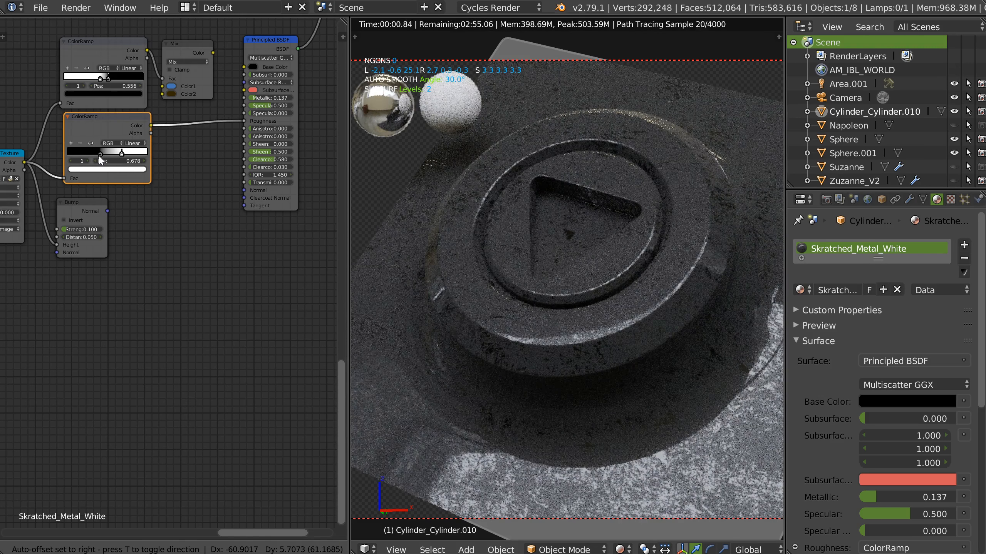
click(100, 159)
Reconnect the Bump node to the Principled BSDF's Normal and the Mix node's Color to its Base Color.
drag(107, 211, 246, 189)
click(209, 51)
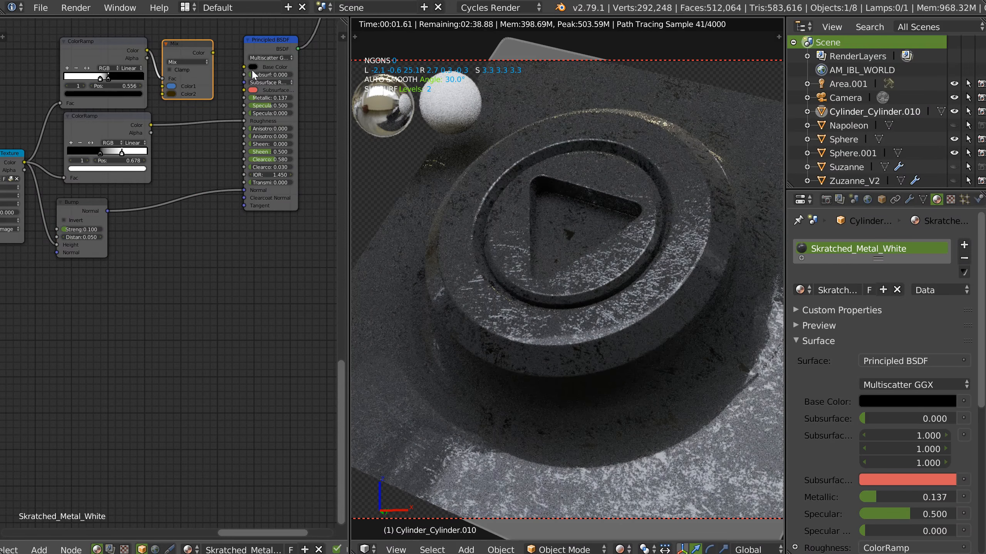
drag(213, 51, 245, 67)
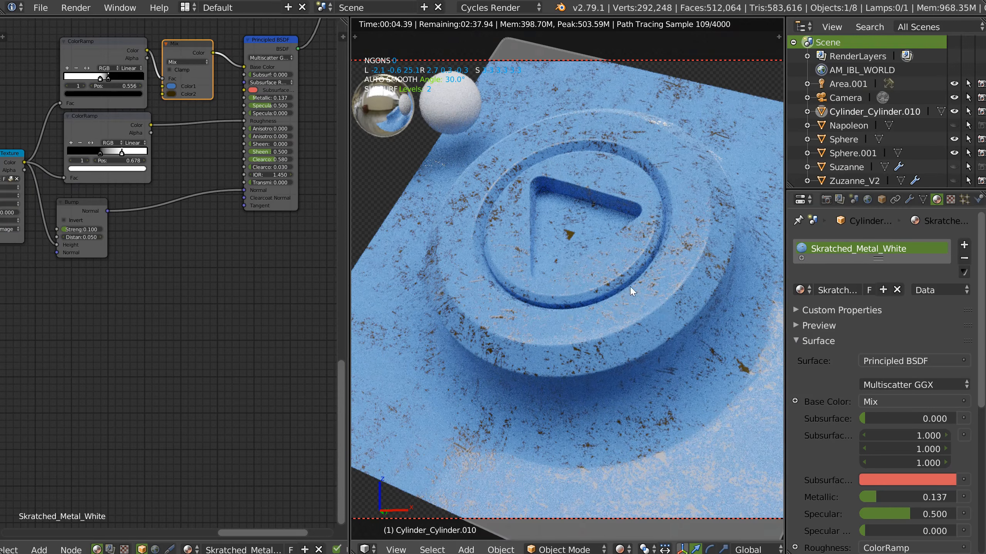
Move the upper ColorRamp and the Mix node up, clear of the roughness ColorRamp.
scroll(630, 287, down, 4)
middle_drag(630, 287, 627, 325)
scroll(582, 280, up, 4)
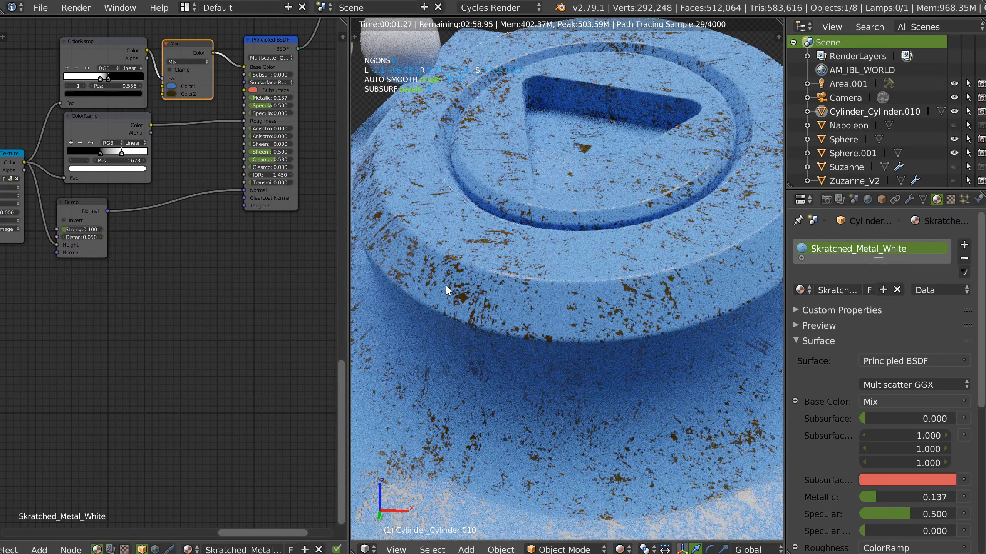
middle_drag(206, 91, 174, 127)
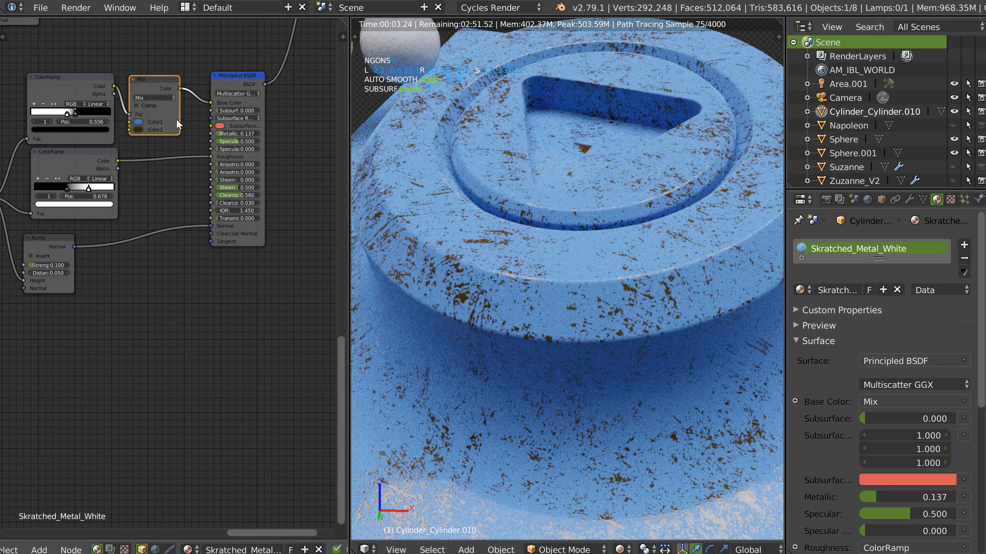
drag(66, 86, 77, 69)
drag(146, 80, 157, 71)
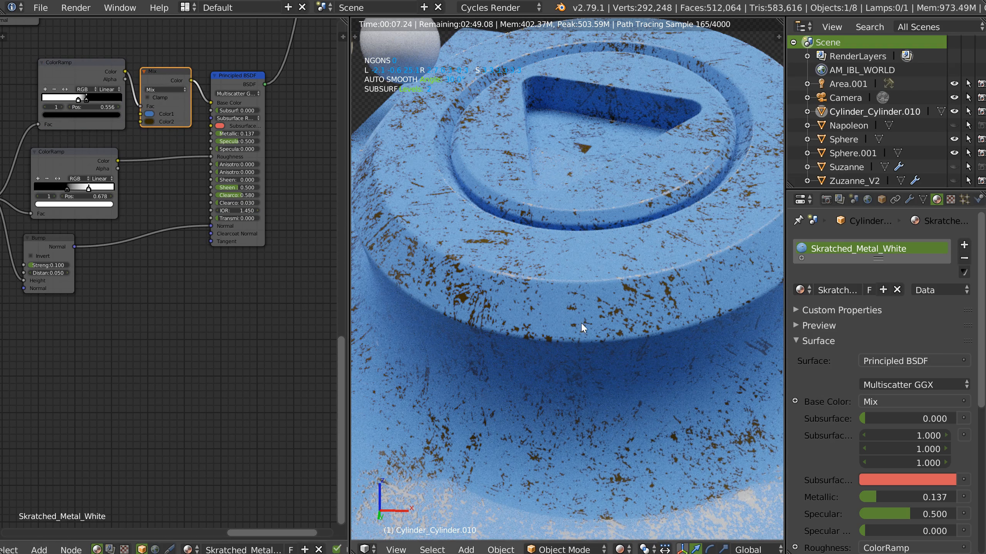
Examine the scratches on the cylinder's rim up close and nudge the Principled BSDF node upward.
middle_drag(454, 340, 456, 343)
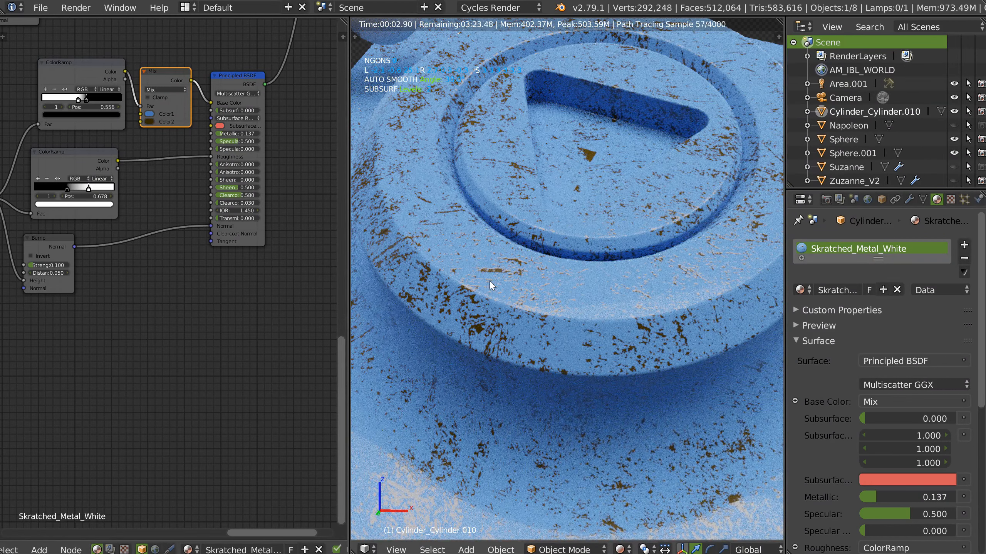
scroll(538, 313, up, 4)
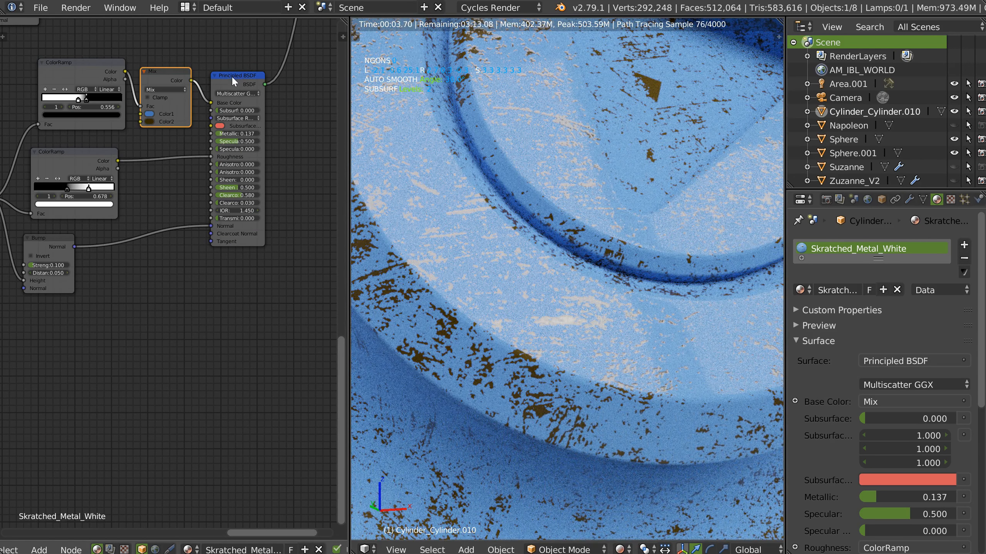
drag(233, 78, 237, 72)
middle_drag(590, 223, 487, 352)
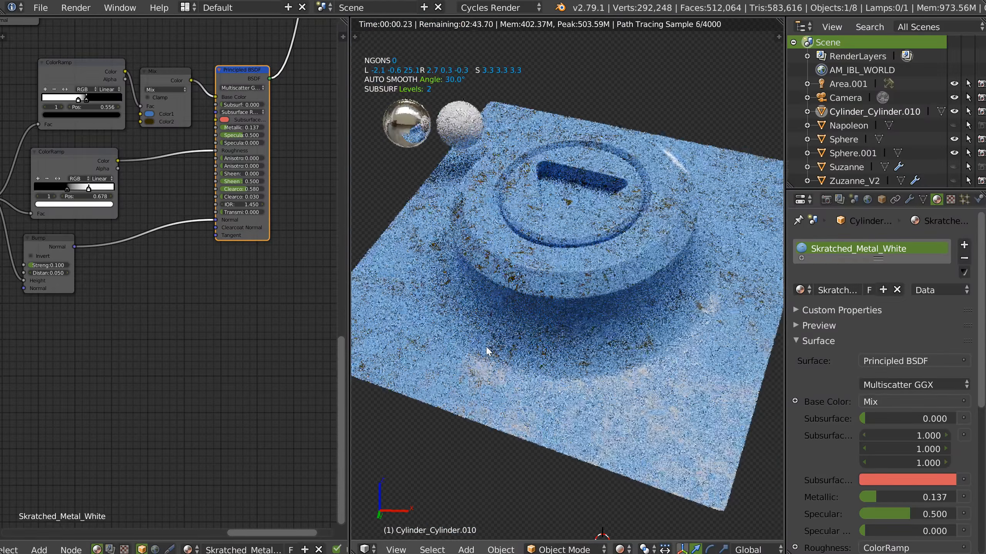
Spread the upper ColorRamp's stops to 0.203 and 0.657, and darken its white stop to a light grey.
middle_drag(82, 119, 223, 138)
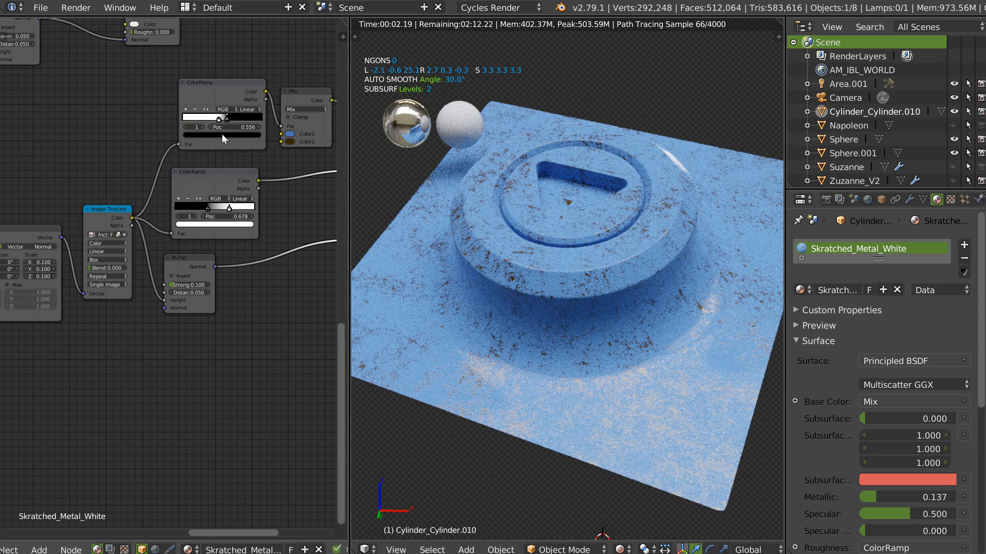
mouse_move(216, 120)
mouse_down()
mouse_move(199, 120)
mouse_move(234, 118)
mouse_up()
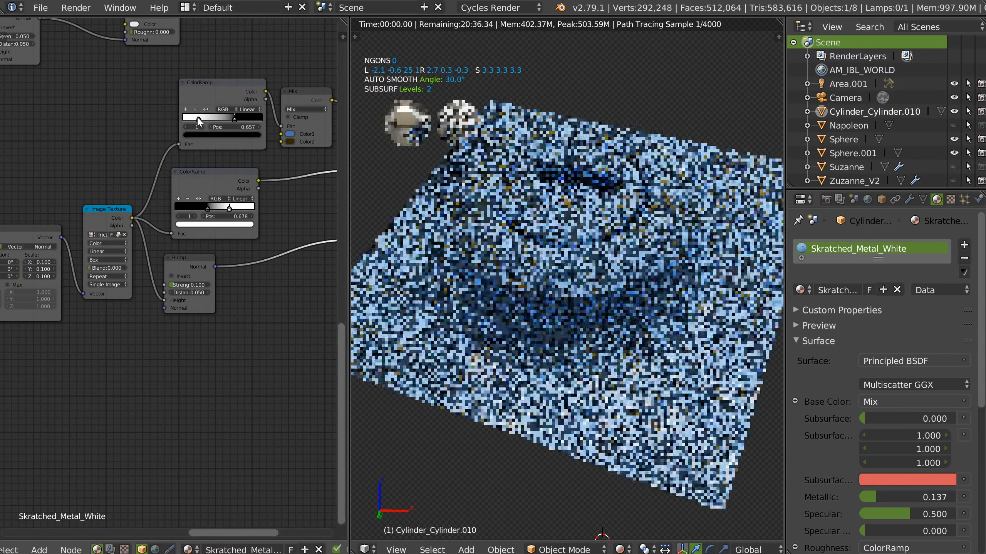
click(252, 136)
mouse_move(245, 37)
mouse_down()
mouse_move(244, 55)
mouse_move(248, 45)
mouse_up()
Set the Mix node's Color1 to a bright red.
middle_drag(505, 233, 543, 313)
scroll(544, 313, up, 2)
middle_drag(264, 150, 152, 170)
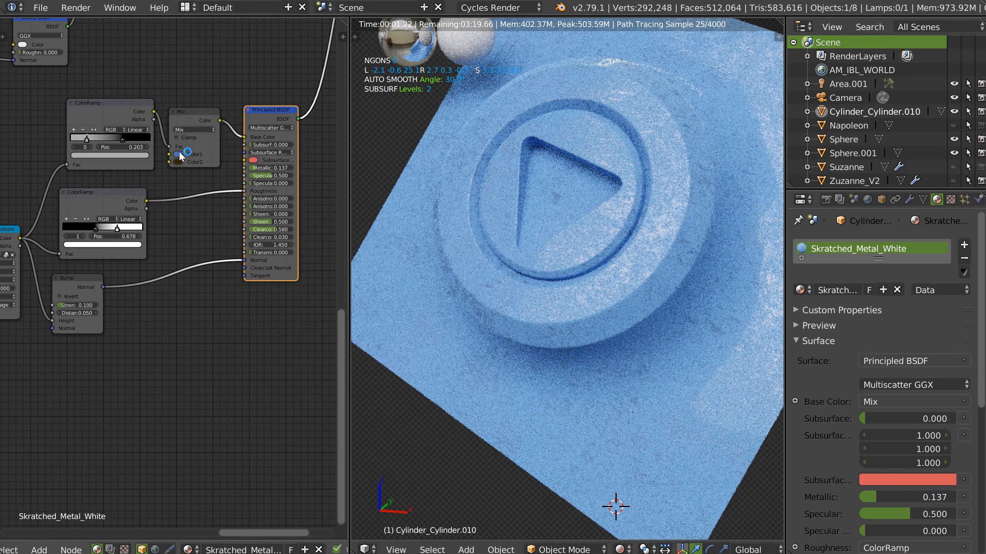
click(179, 155)
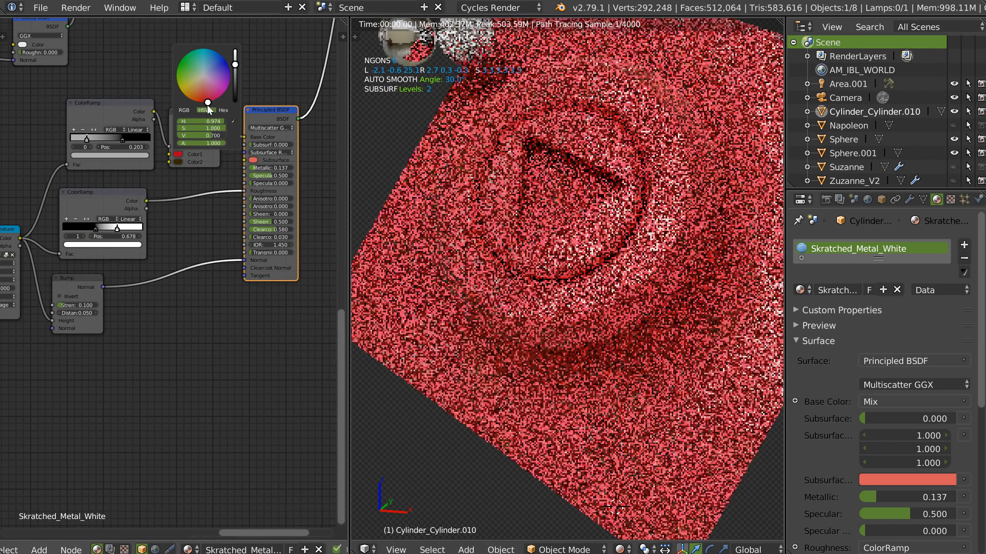
drag(206, 98, 206, 100)
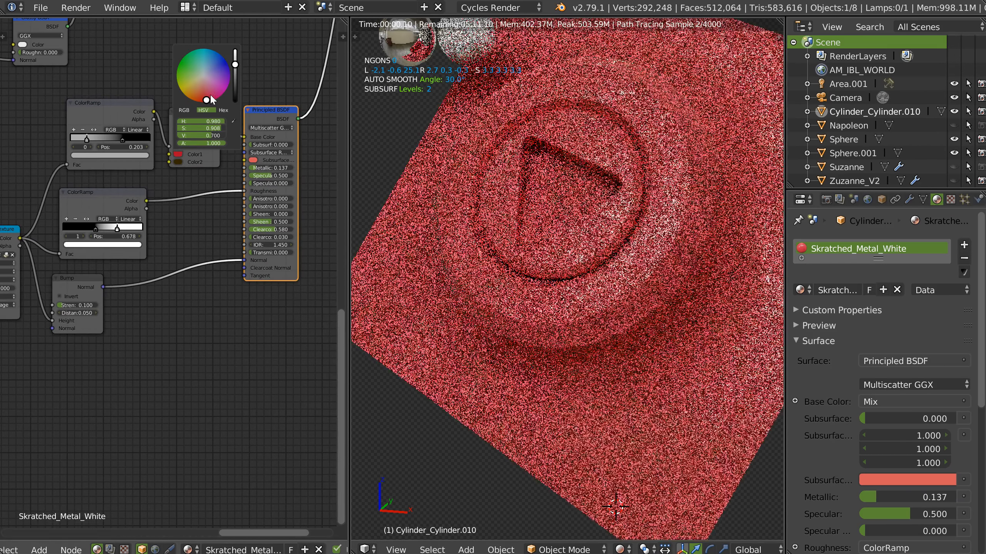
drag(235, 63, 235, 59)
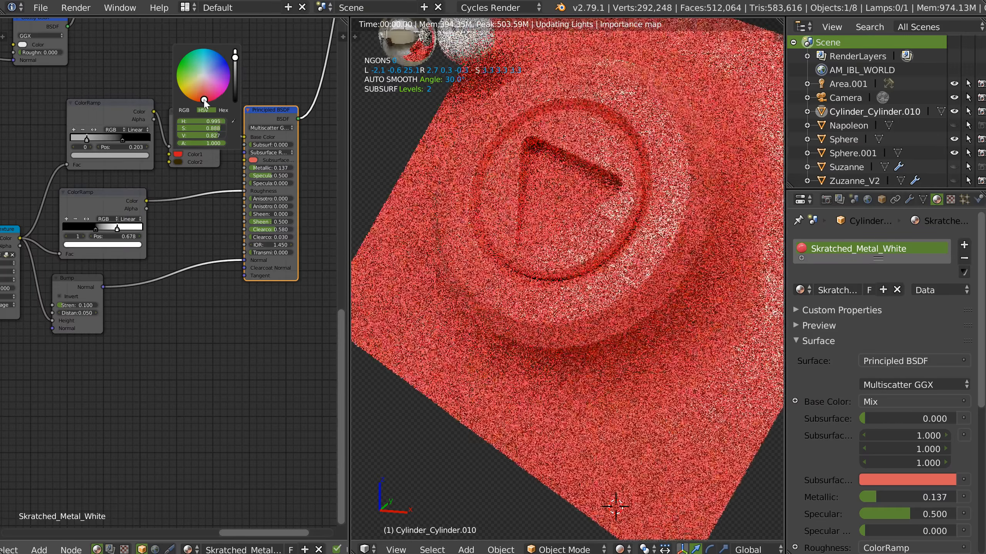
Change the Mix node's Color1 to a medium blue with hue 0.609, saturation 0.781 and value 0.545.
drag(204, 101, 209, 92)
drag(235, 58, 202, 100)
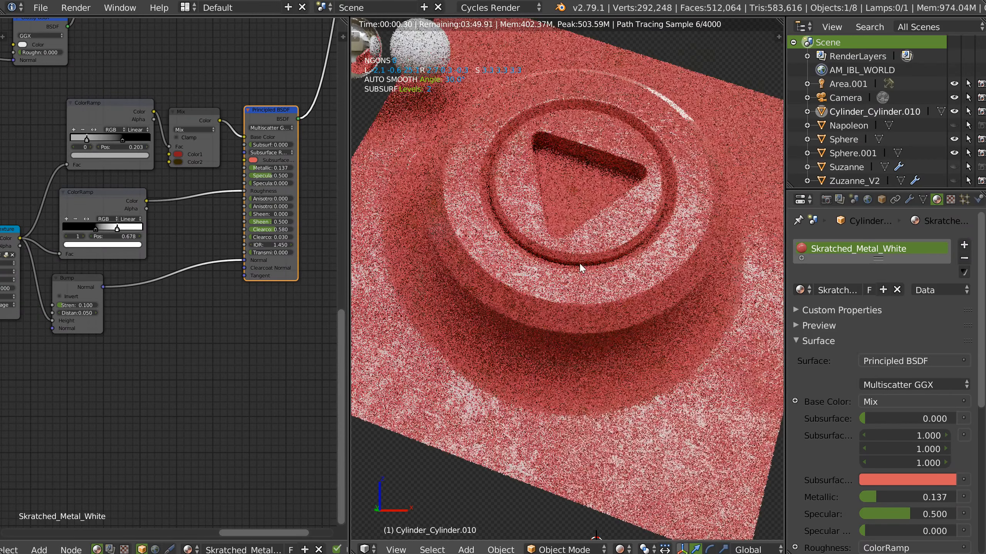
click(178, 154)
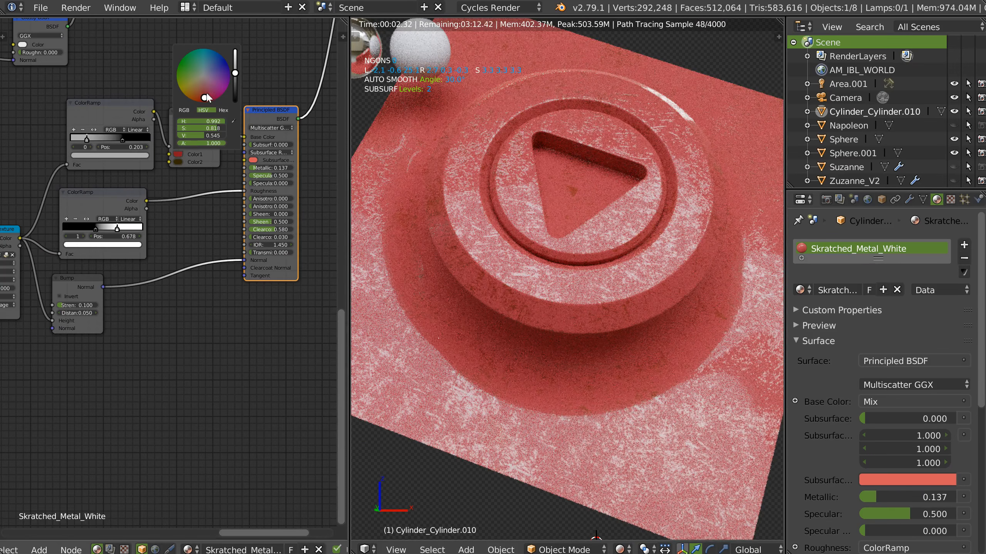
click(209, 65)
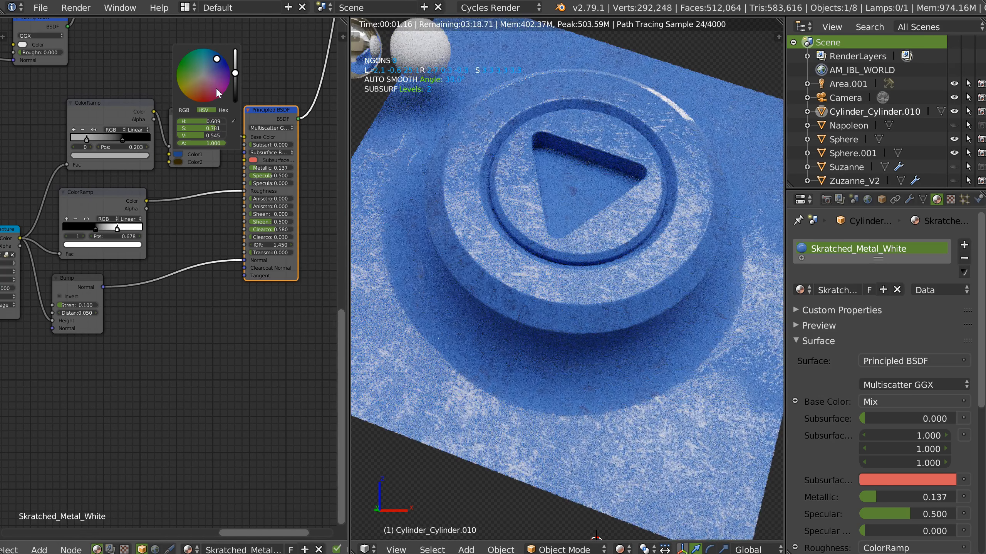
Shift the upper ColorRamp's light stop to 0.198 and brighten it to a value of 0.890.
middle_drag(431, 178, 429, 212)
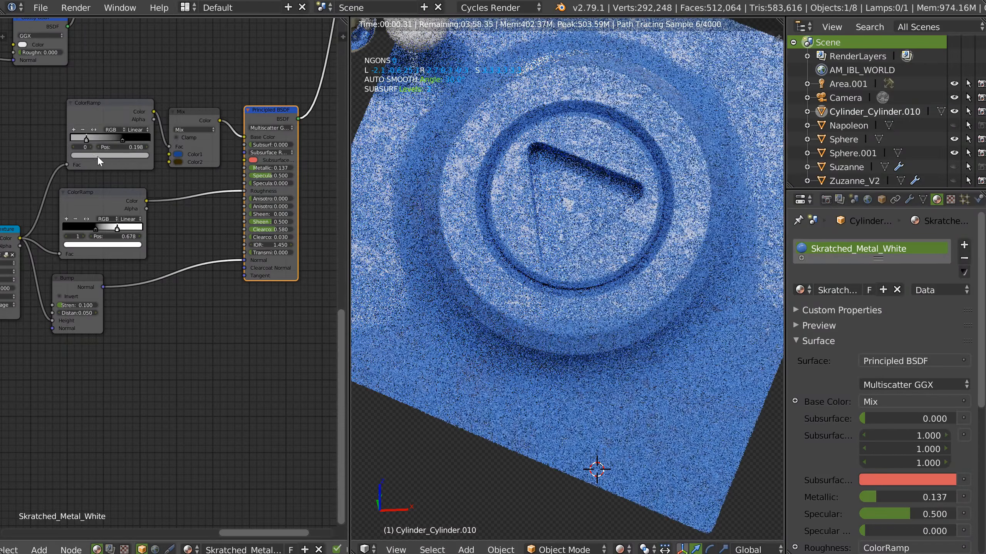
click(99, 156)
drag(133, 66, 134, 57)
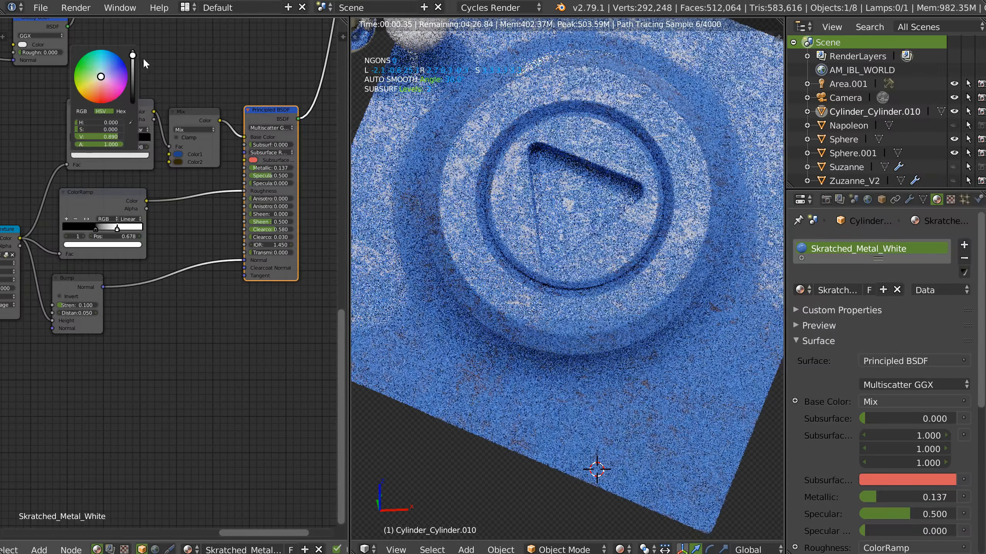
middle_drag(590, 311, 591, 284)
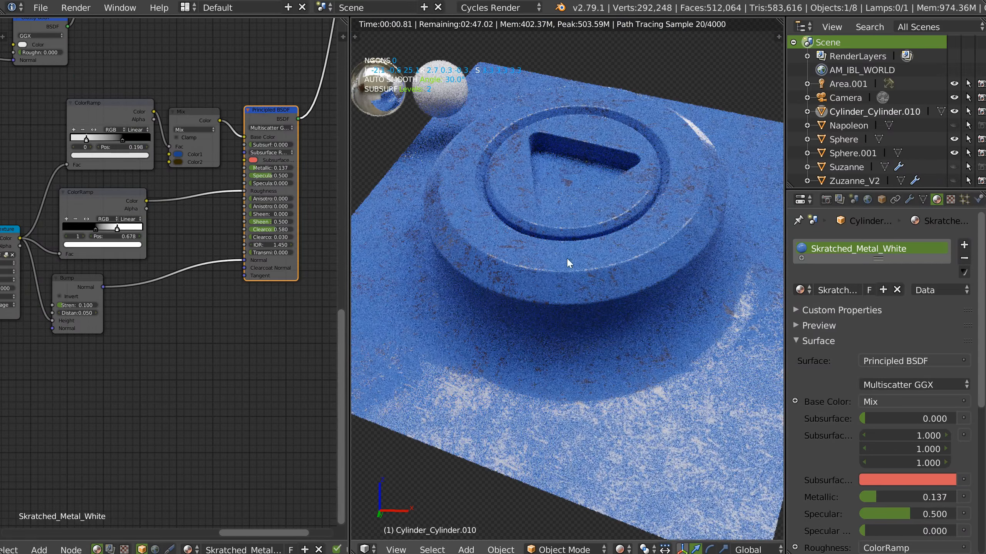
Darken the roughness ColorRamp's white stop to a mid grey and shift it to 0.683.
click(94, 193)
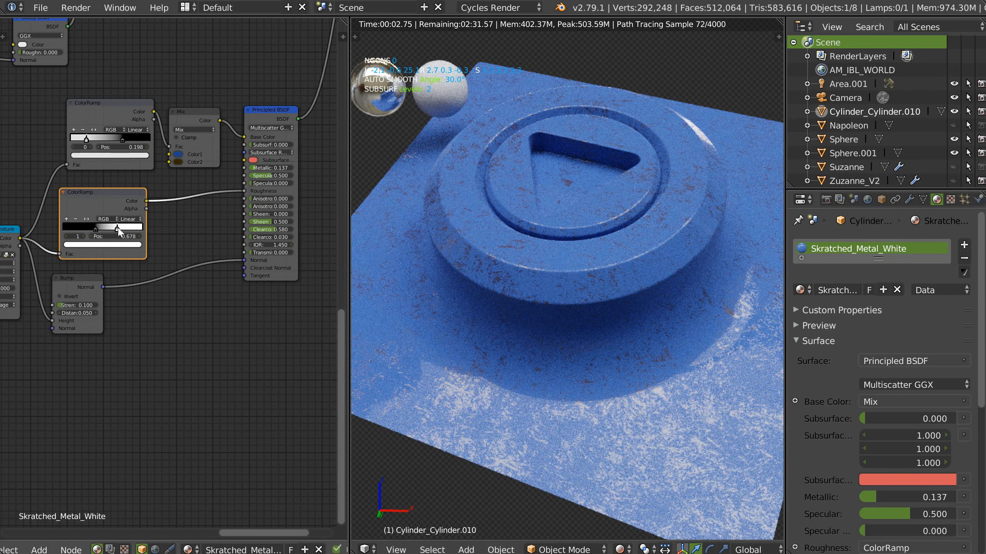
click(115, 243)
click(115, 244)
click(115, 244)
mouse_move(125, 140)
mouse_down()
mouse_move(128, 169)
mouse_move(129, 159)
mouse_up()
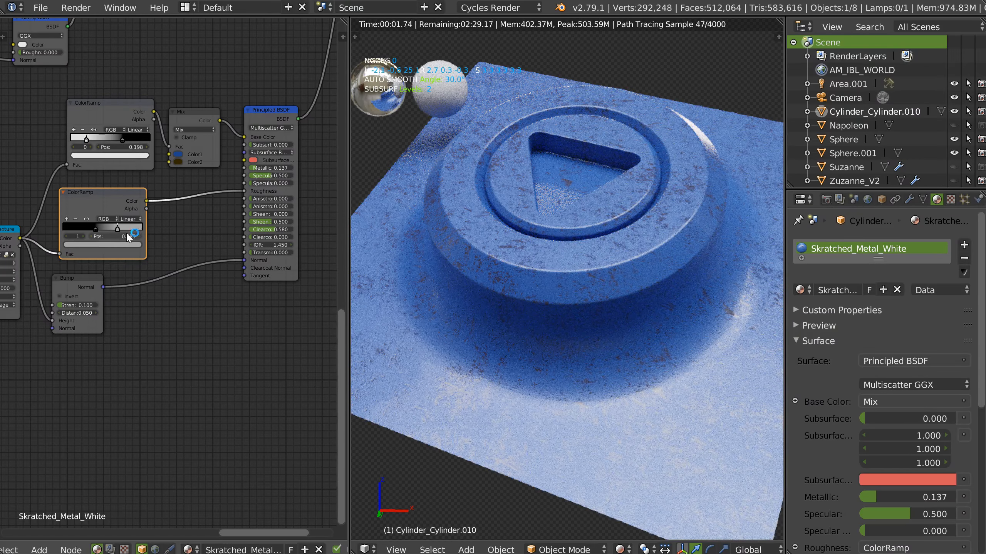
Disconnect the lower ColorRamp from the Principled BSDF's Roughness, then reconnect it and compare the reflections on the cylinder.
drag(205, 191, 324, 191)
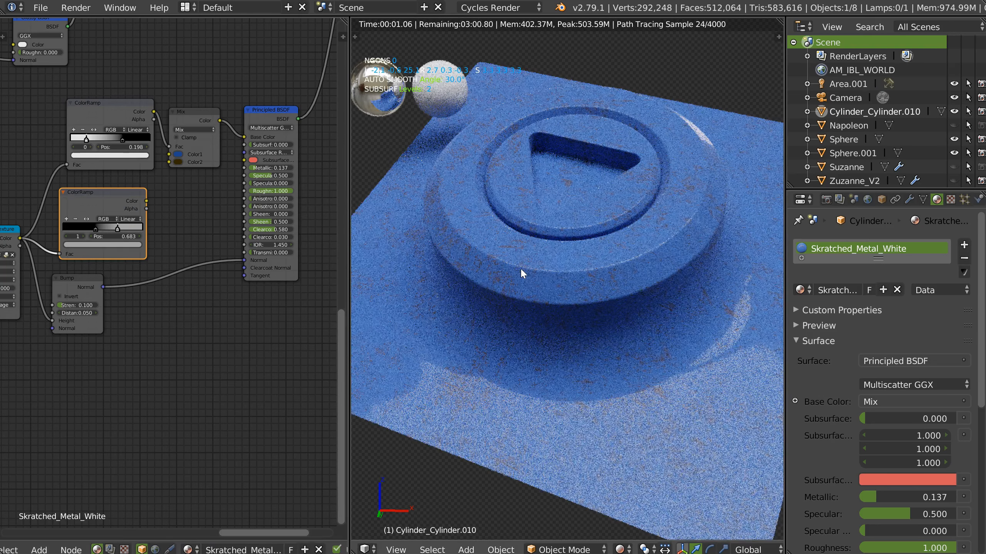
drag(146, 200, 246, 191)
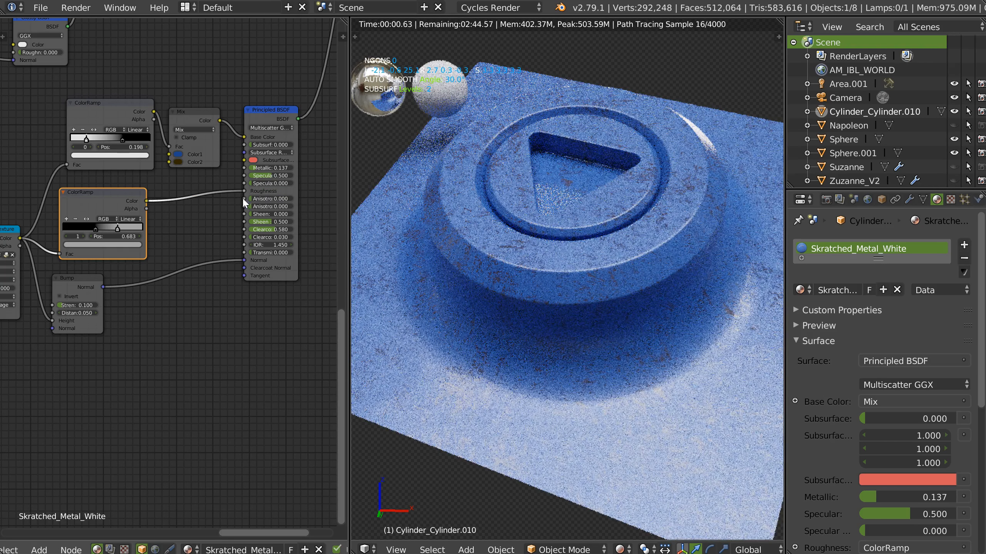
middle_drag(540, 198, 549, 224)
scroll(584, 220, down, 1)
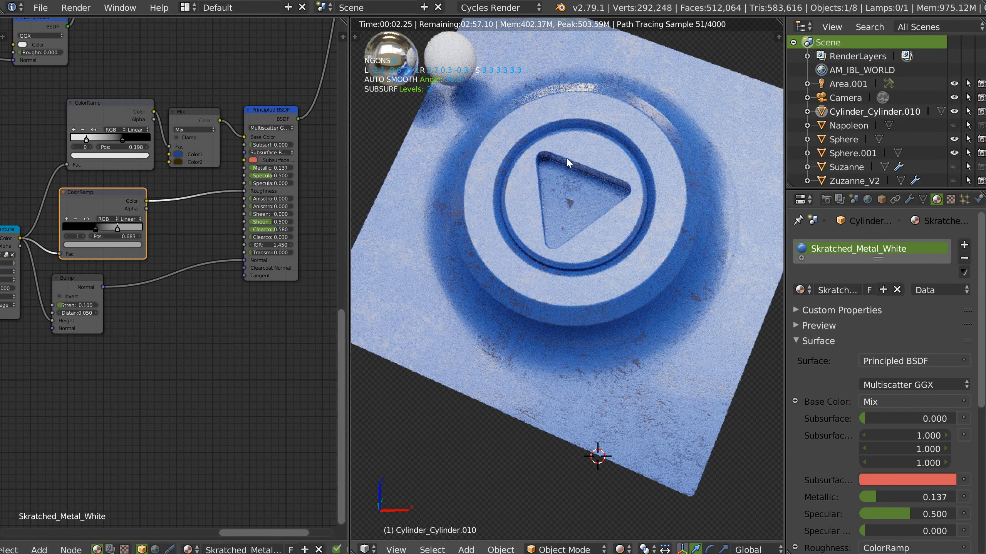
Move the Bump node closer to the Principled BSDF, below the roughness ColorRamp.
middle_drag(128, 136, 112, 205)
middle_drag(231, 237, 178, 222)
drag(148, 237, 204, 239)
middle_drag(538, 237, 582, 264)
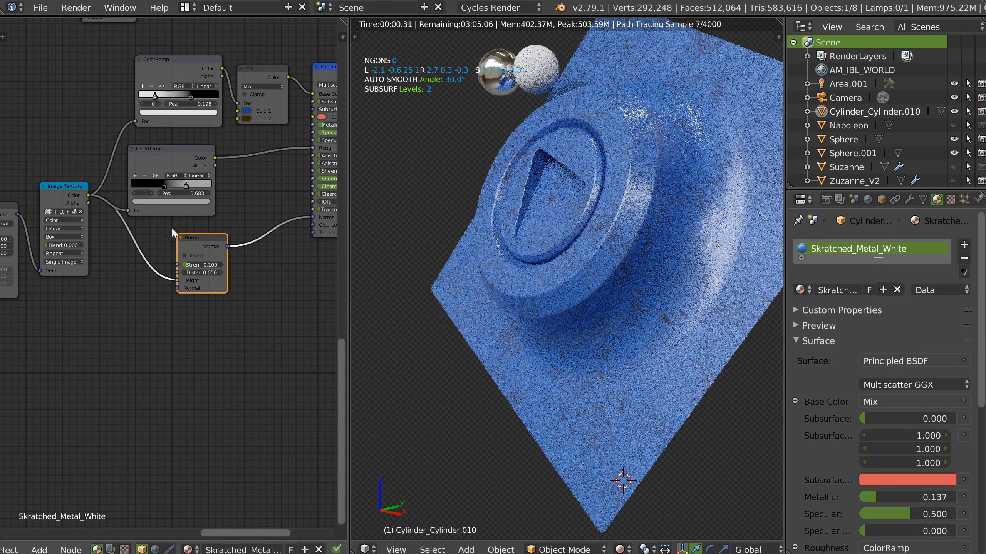
Examine the Mapping and friction Image Texture nodes, and inspect the scratched blue paint on the cylinder from several angles.
middle_drag(16, 245, 162, 227)
scroll(145, 225, up, 2)
scroll(145, 225, up, 2)
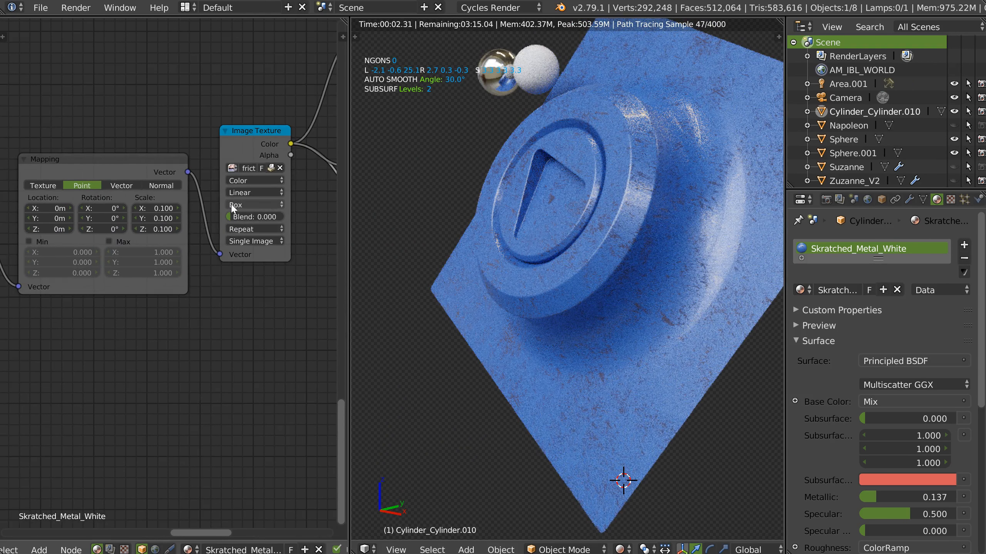
middle_drag(239, 193, 220, 214)
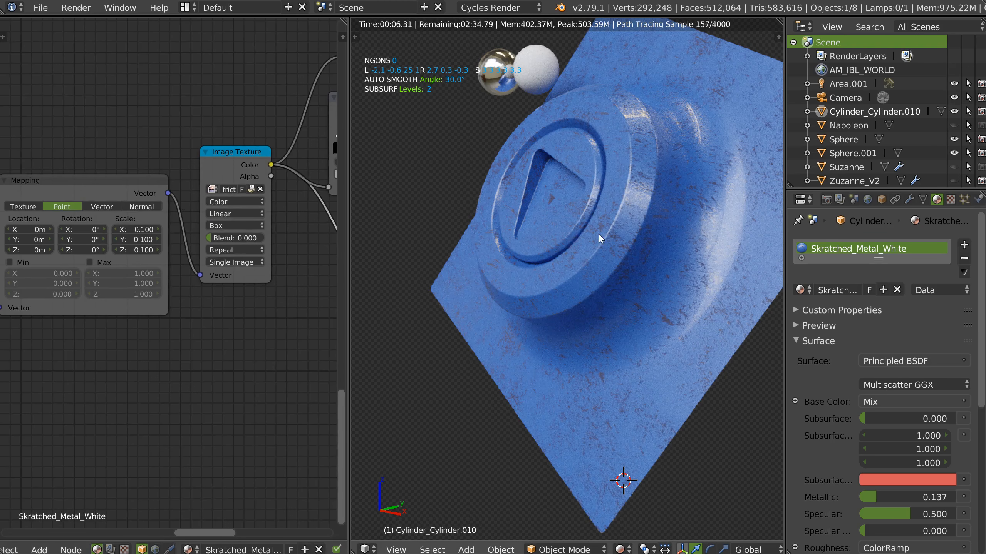
middle_drag(556, 189, 579, 278)
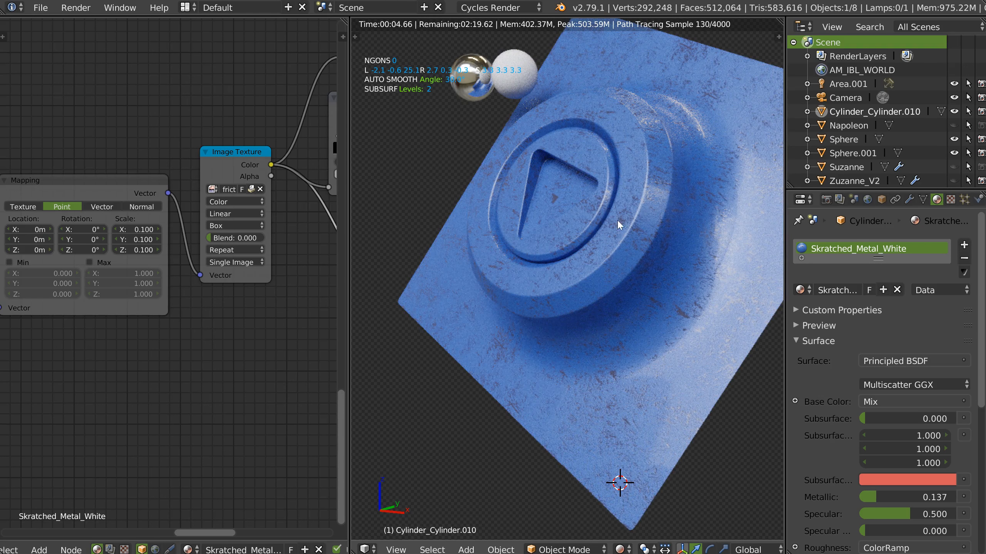
middle_drag(513, 269, 489, 310)
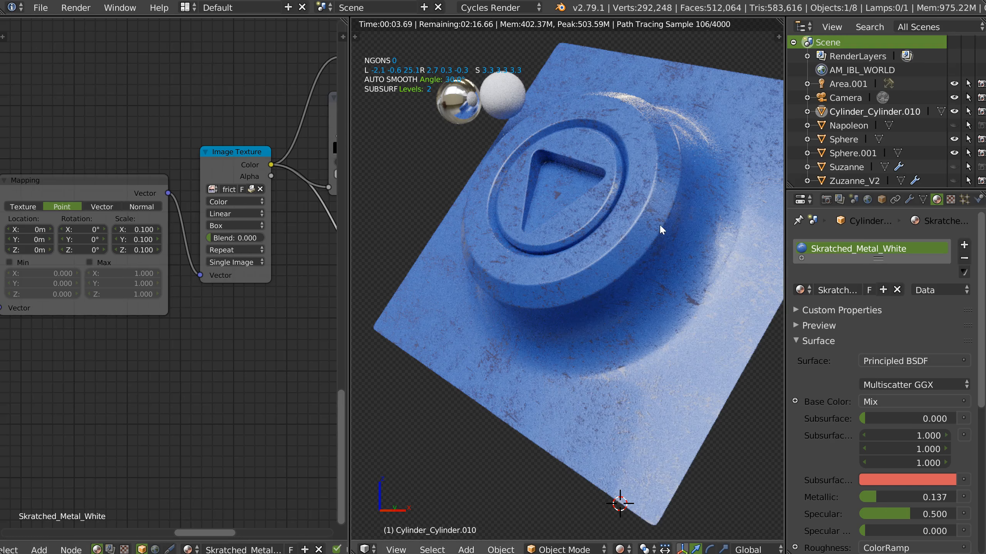
middle_drag(629, 239, 624, 260)
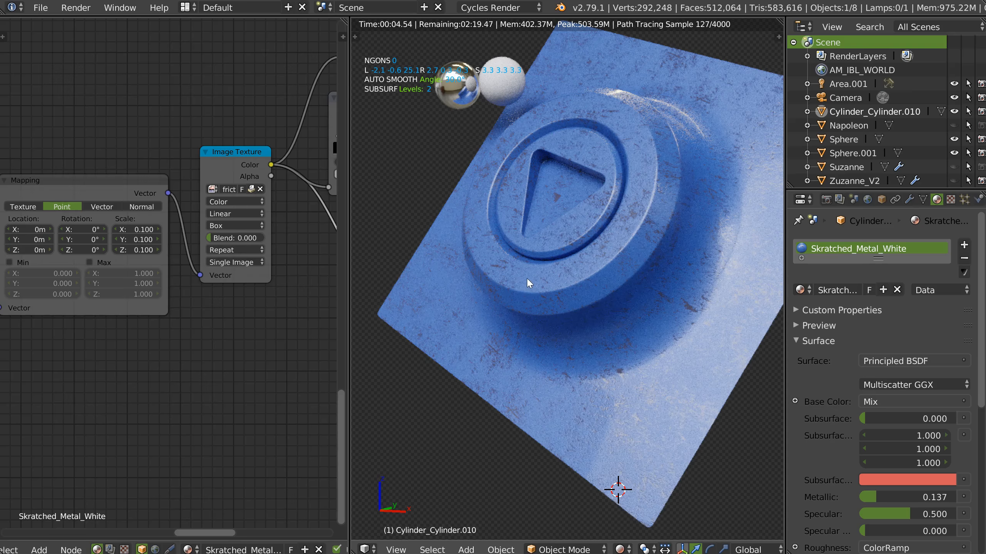
middle_drag(587, 252, 613, 269)
Nudge the Principled BSDF node slightly farther away from the Mix node.
ctrl+middle_drag(182, 241, 58, 284)
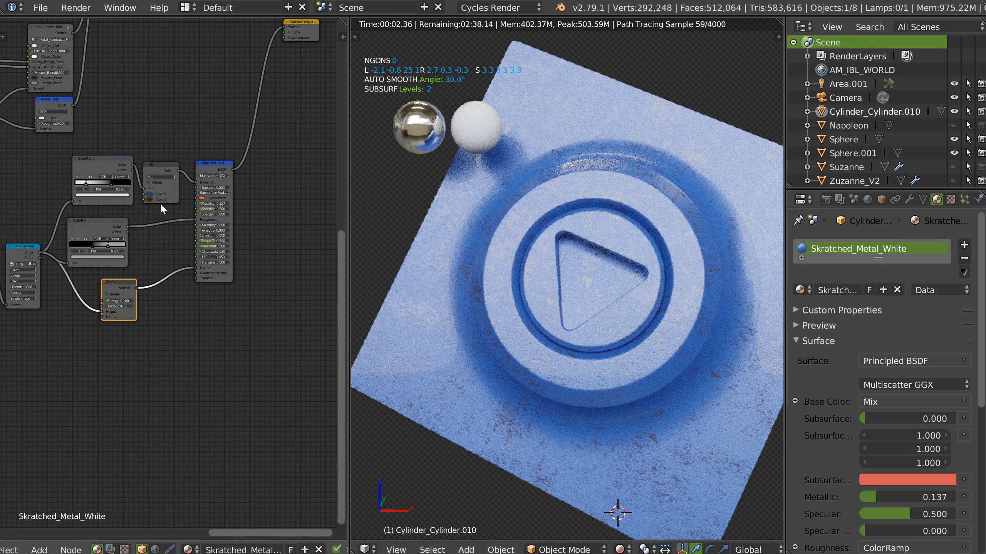
drag(211, 163, 217, 162)
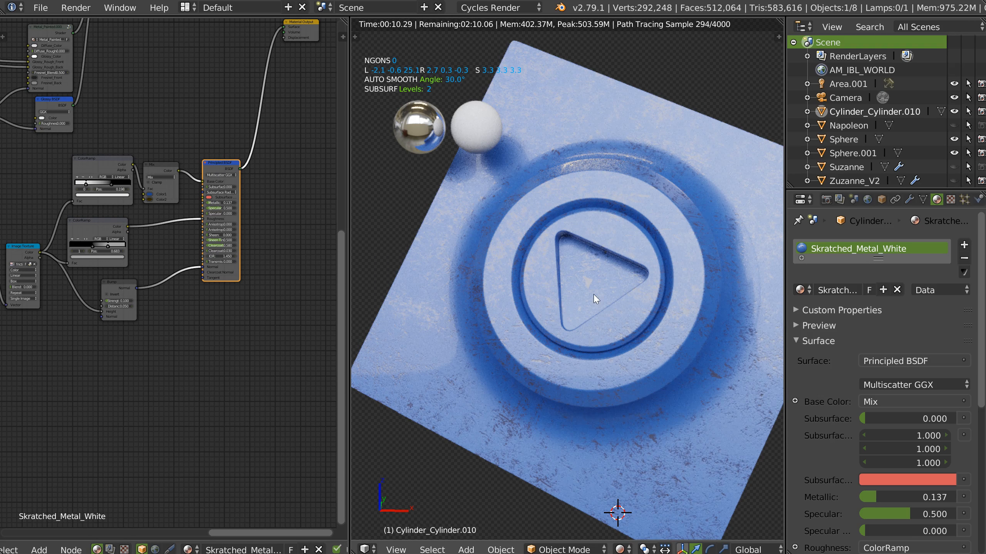
middle_drag(587, 369, 605, 345)
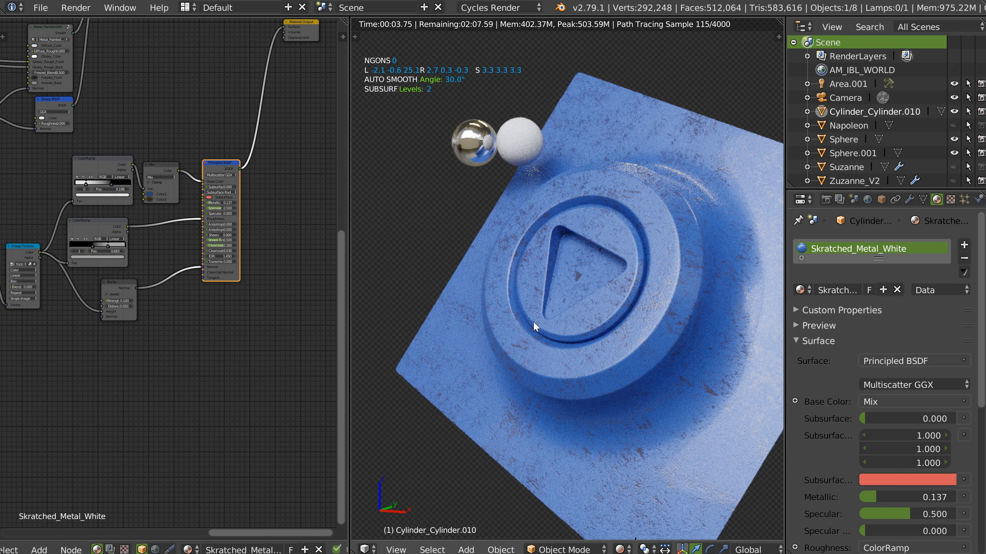
ctrl+middle_drag(248, 167, 249, 131)
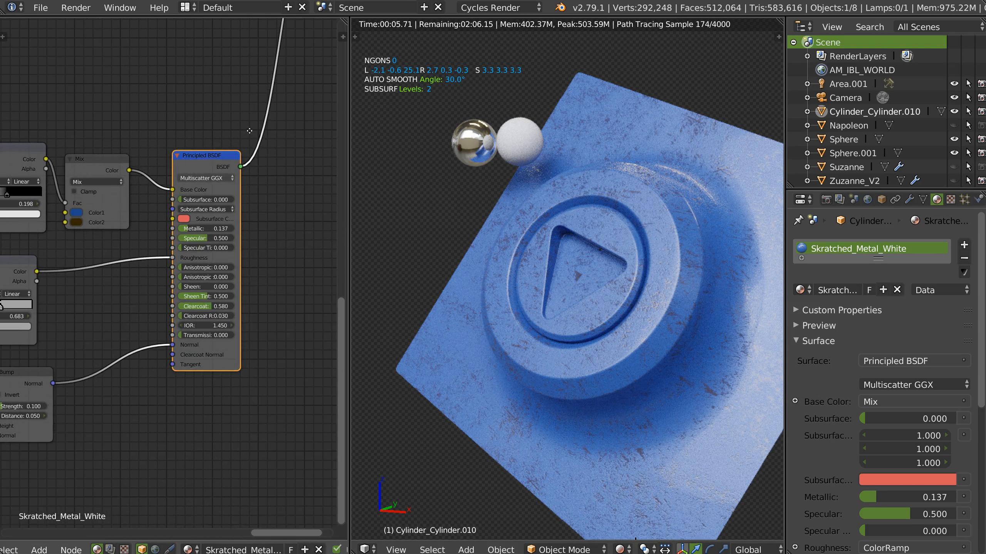
drag(208, 155, 216, 157)
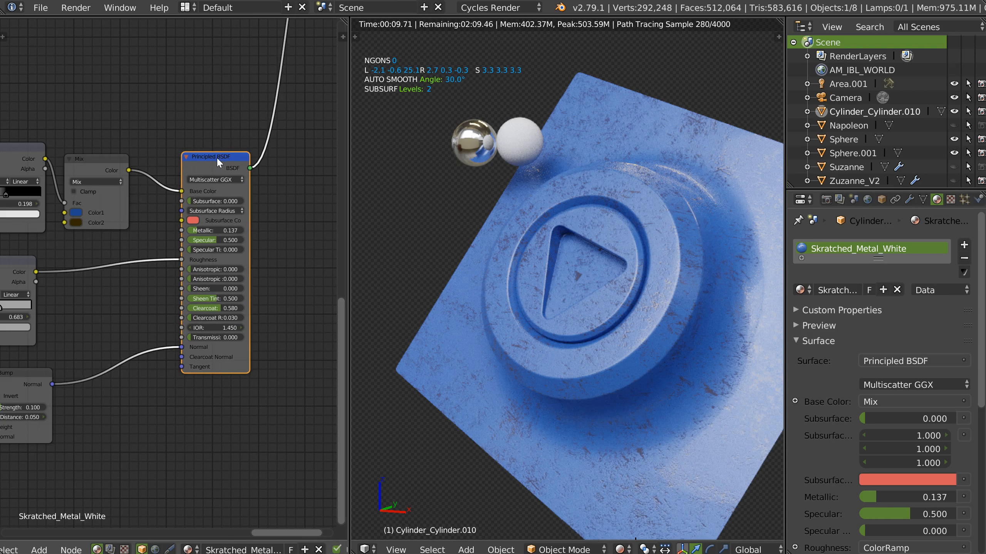
middle_drag(275, 173, 225, 202)
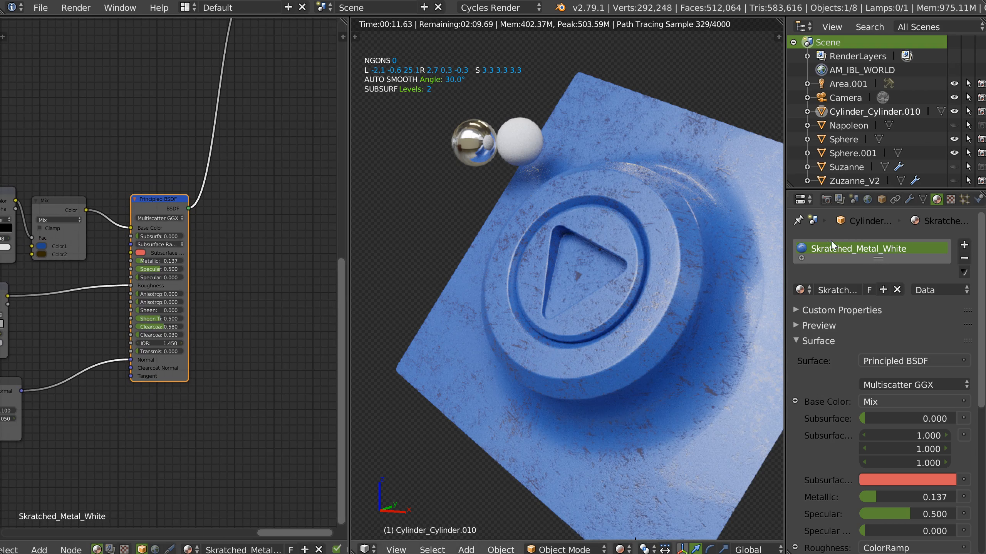
Assign the existing Material.002 to the cylinder in place of Skratched_Metal_White.
click(804, 290)
click(690, 345)
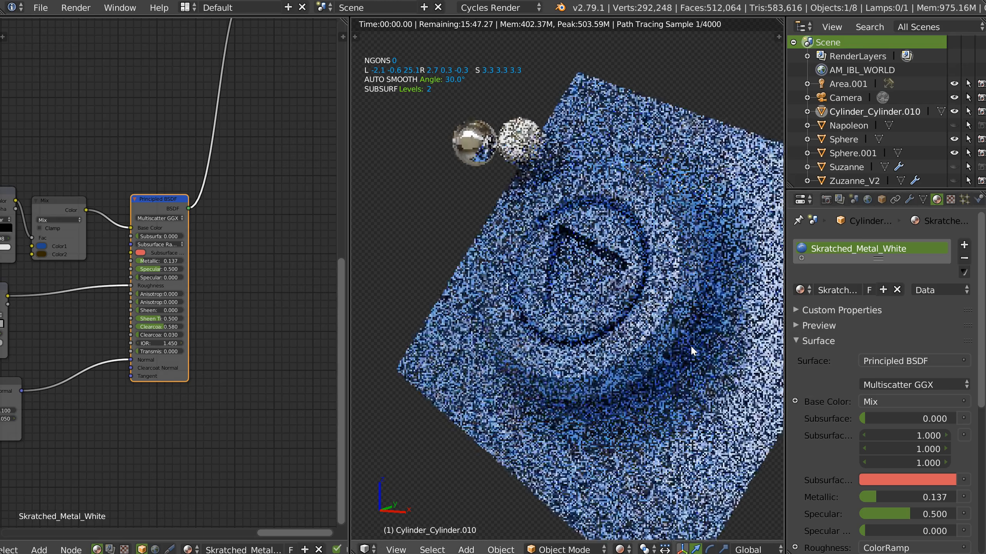
click(800, 290)
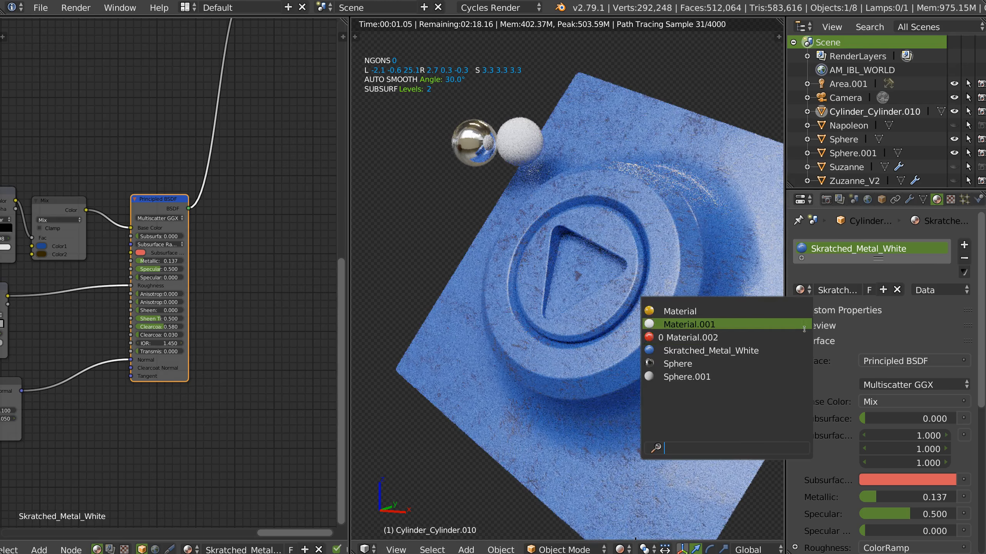
click(735, 338)
middle_drag(729, 327, 638, 285)
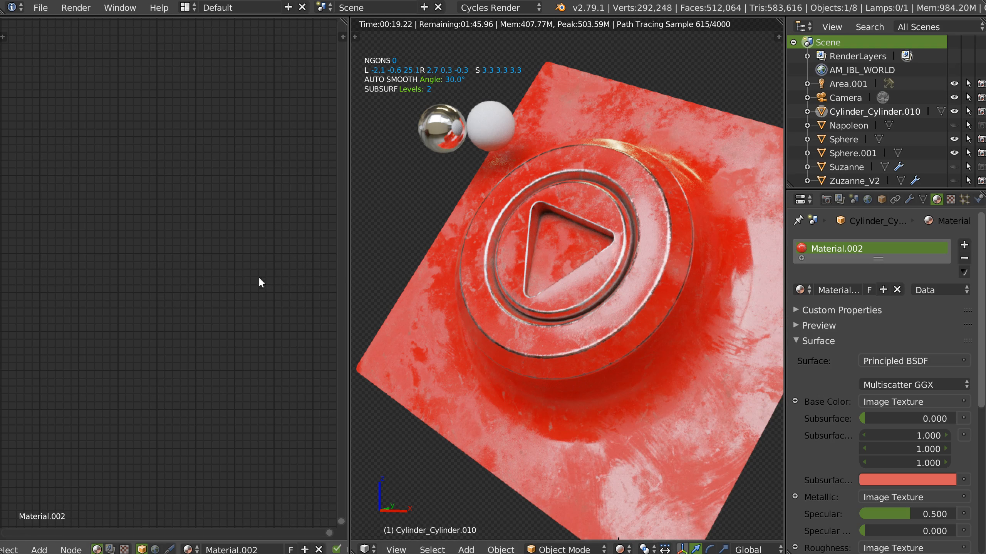
Examine Material.002's image textures and Principled BSDF inputs, and inspect the worn red paint on the cylinder.
middle_drag(182, 309, 240, 325)
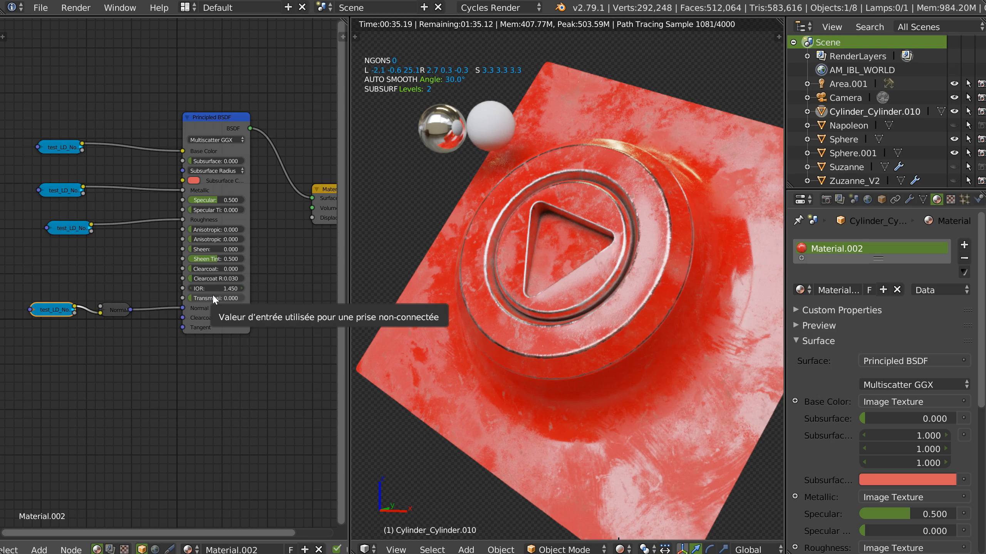
scroll(237, 227, up, 4)
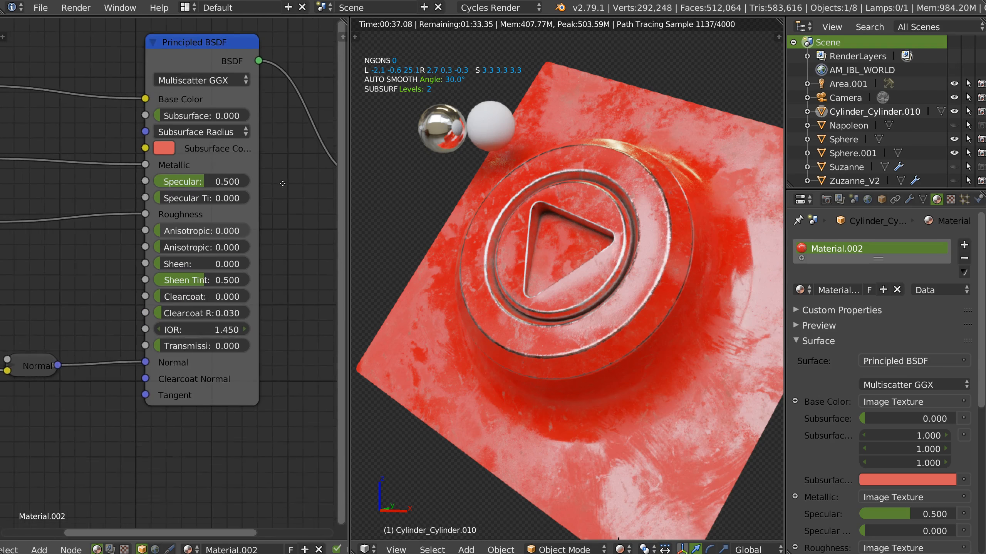
scroll(184, 208, up, 1)
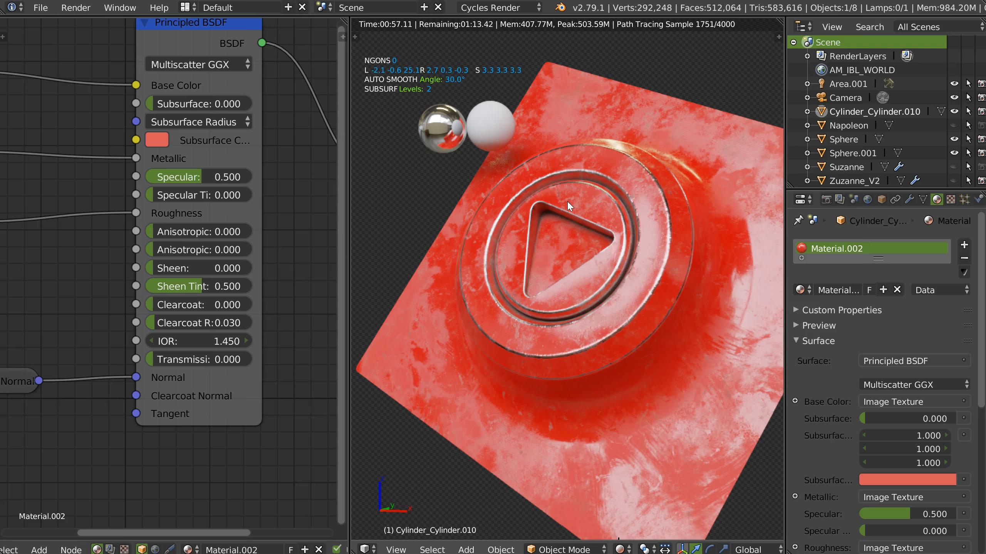
middle_drag(211, 107, 198, 145)
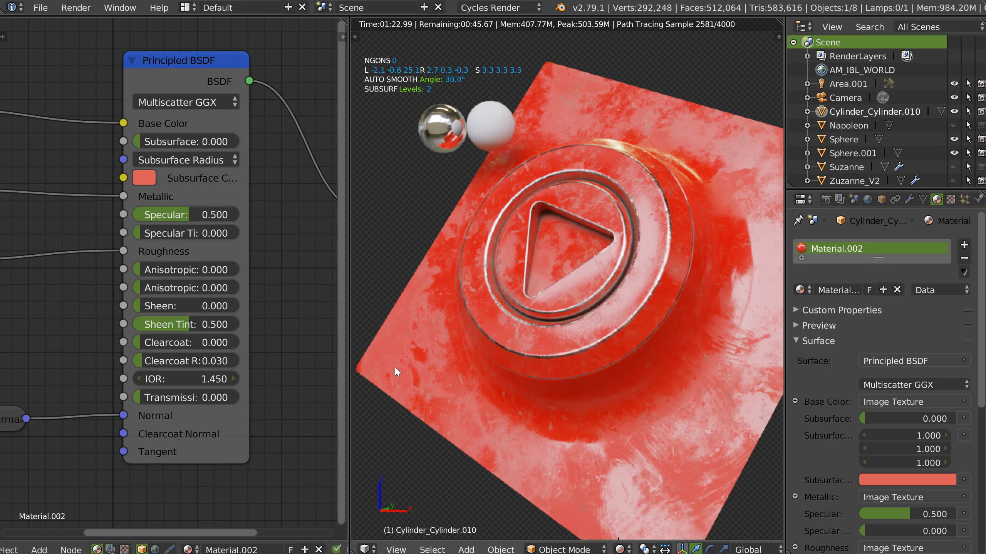
middle_drag(557, 340, 589, 326)
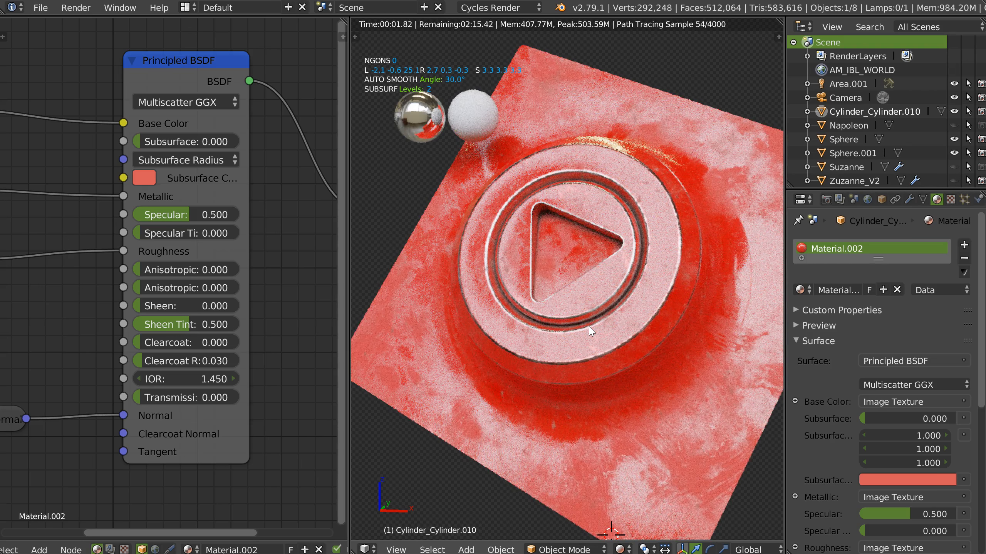